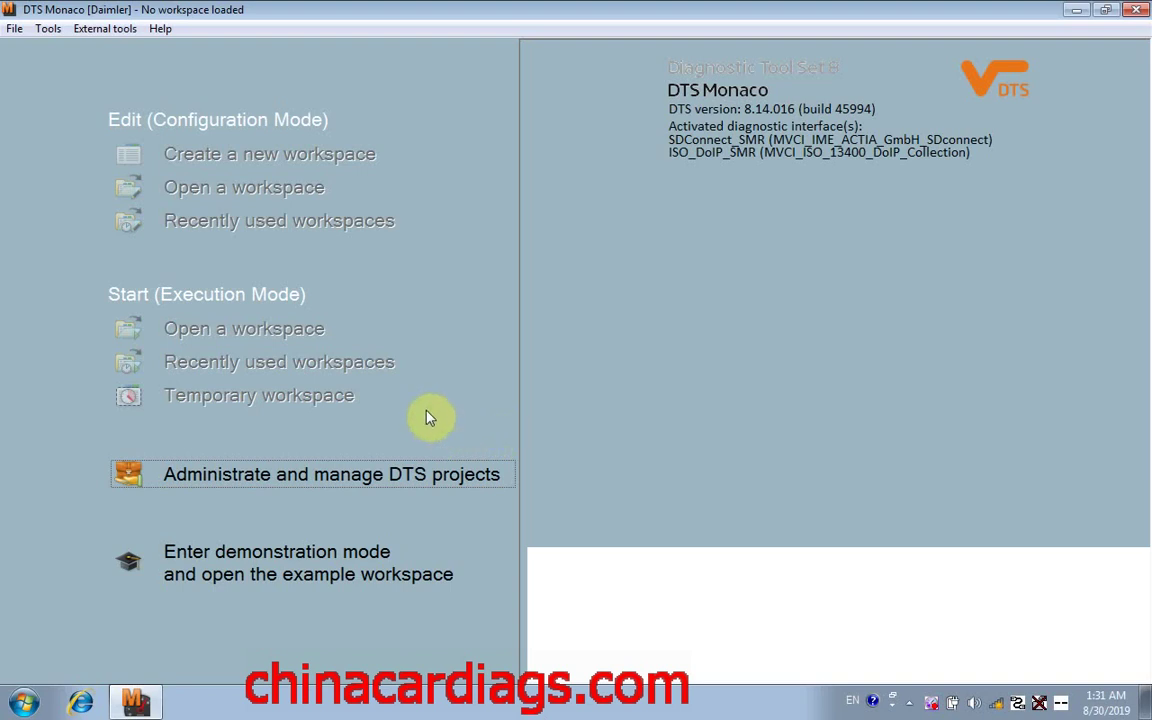
# Check the version and company information in About DTS Monaco, and exit the program.
pyautogui.click(162, 29)
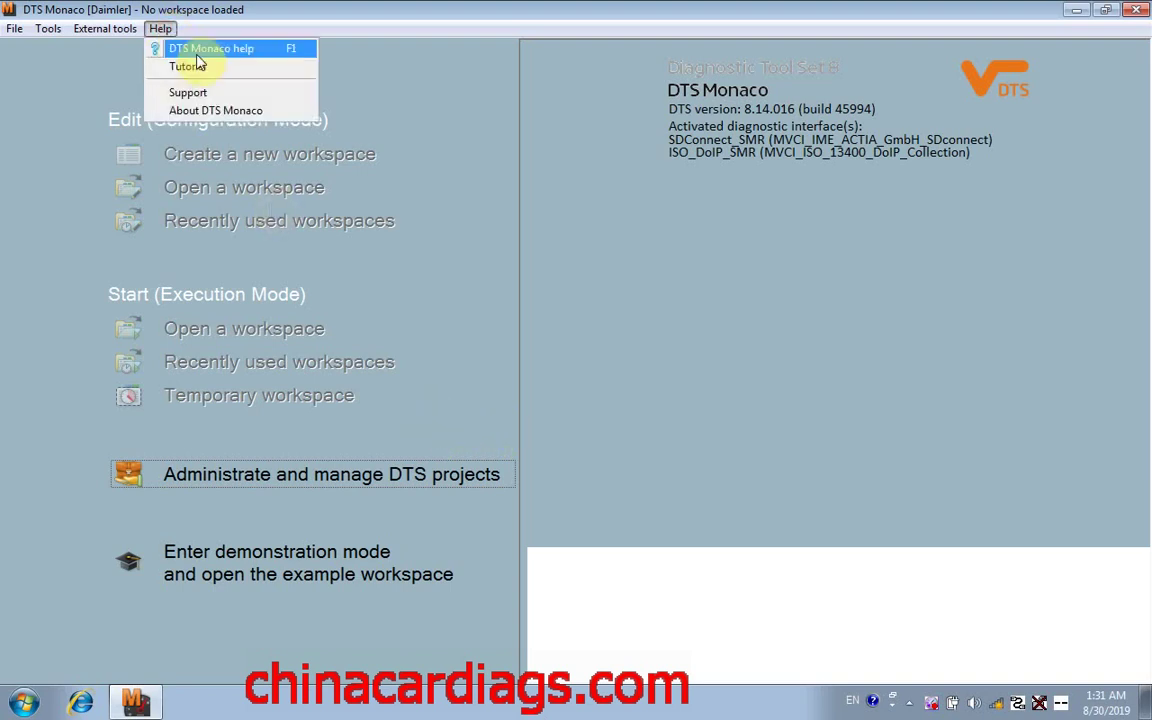
pyautogui.click(206, 110)
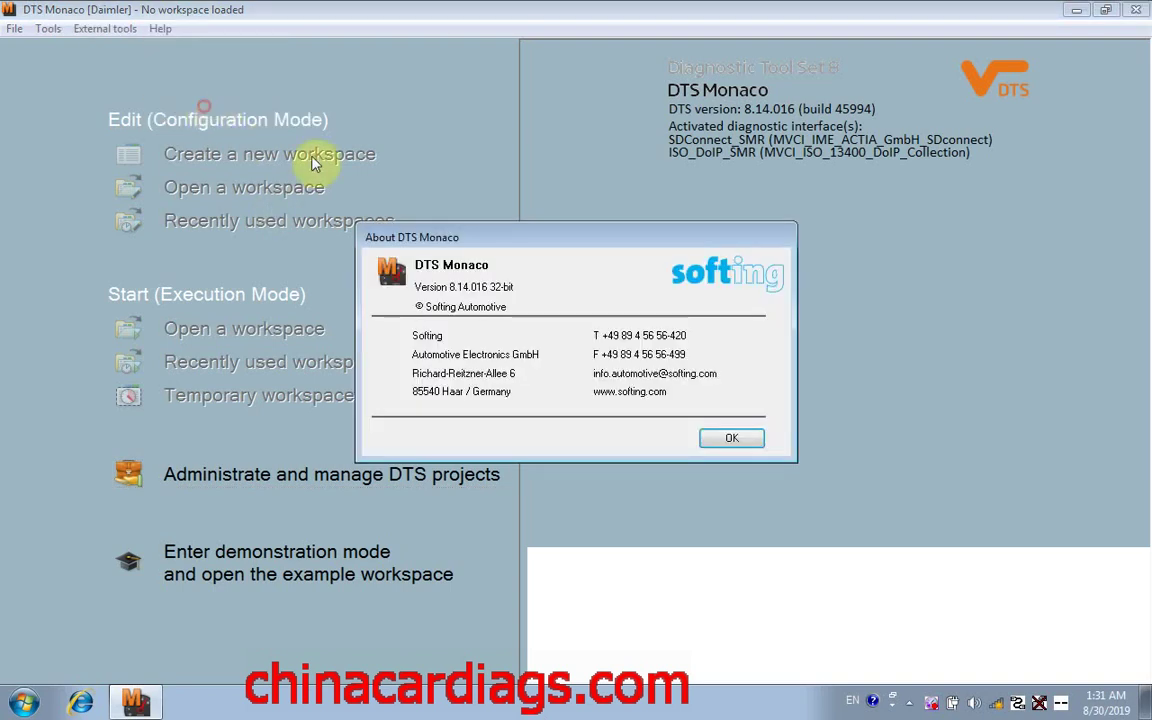
pyautogui.click(731, 441)
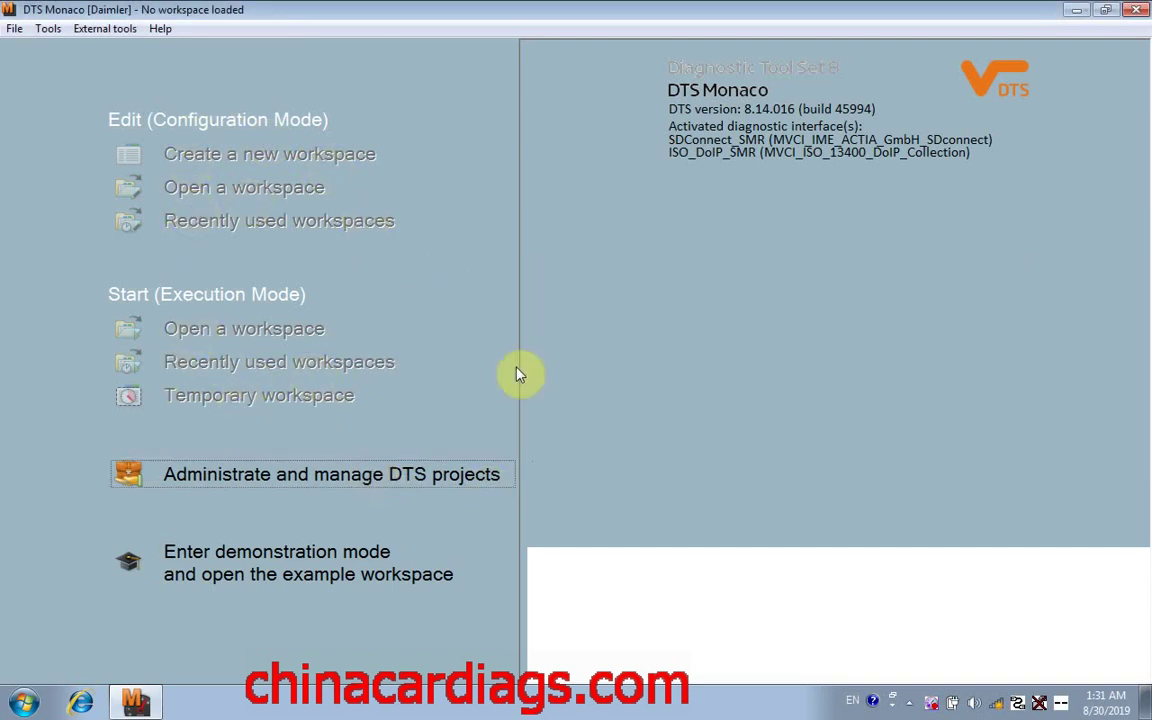
pyautogui.click(1137, 12)
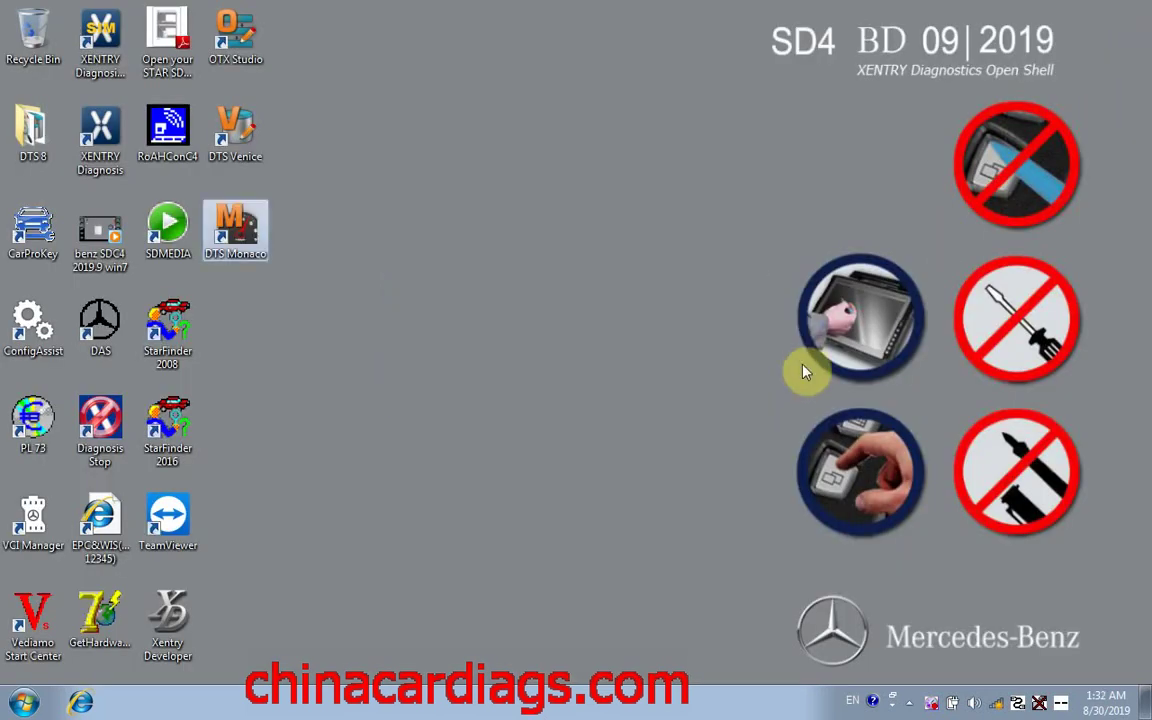
# Open the Windows network adapter list and move its window clear of the desktop icons.
pyautogui.rightClick(996, 705)
pyautogui.click(975, 617)
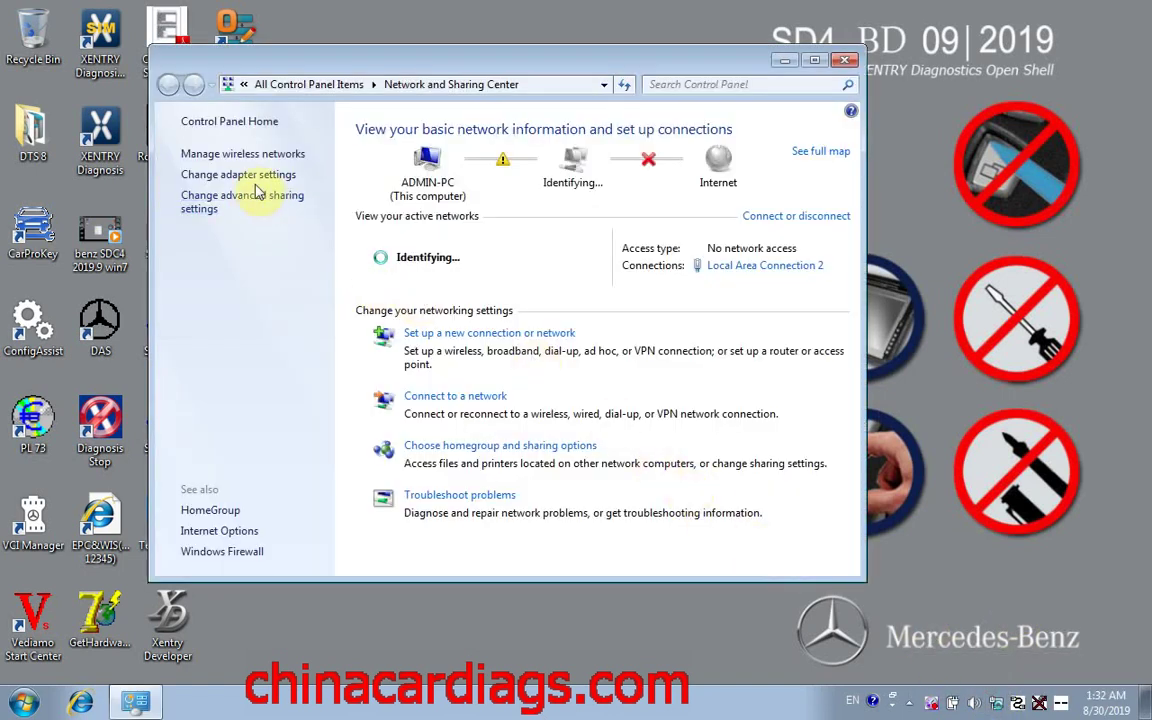
pyautogui.click(238, 176)
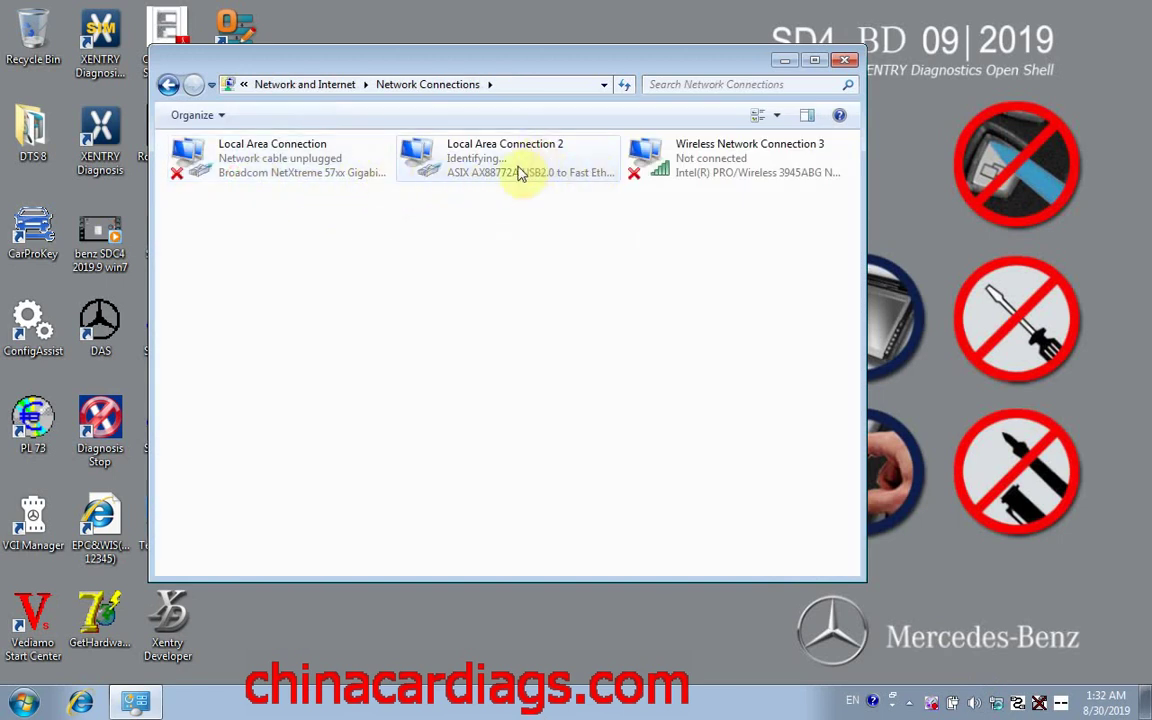
pyautogui.moveTo(548, 59); pyautogui.dragTo(668, 74)
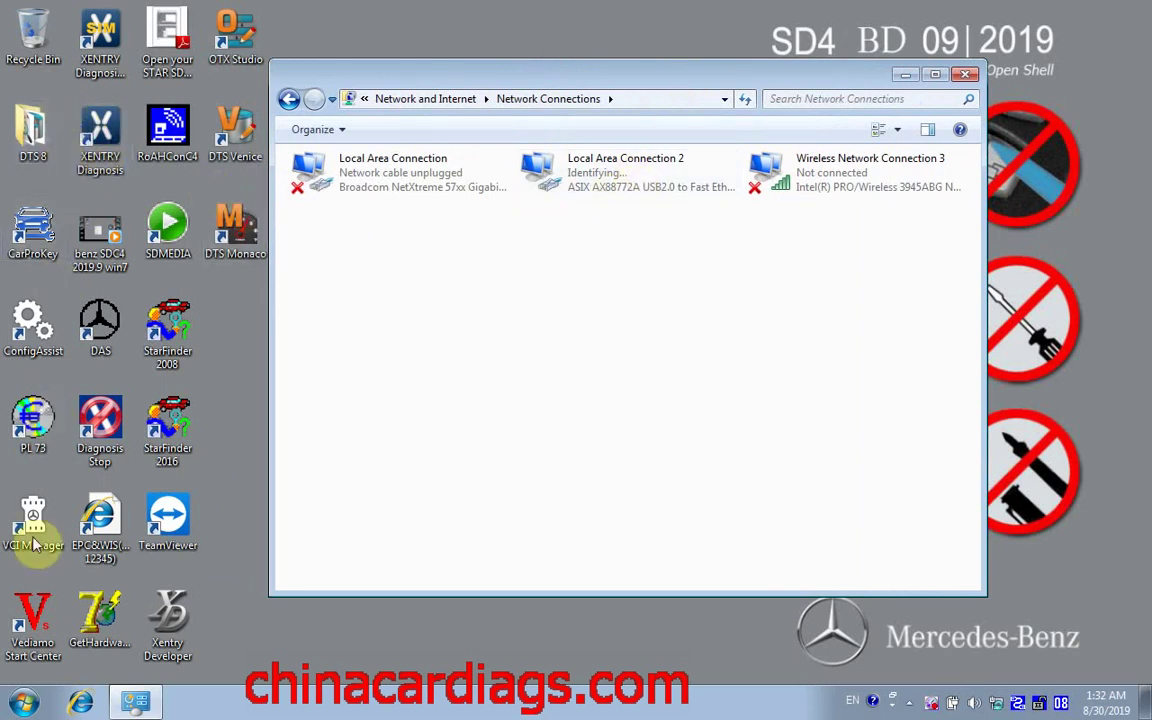
# Look up the ASIX AX88772A USB2.0 Ethernet adapter among the network adapters in Device Manager, and close both system windows.
pyautogui.click(22, 702)
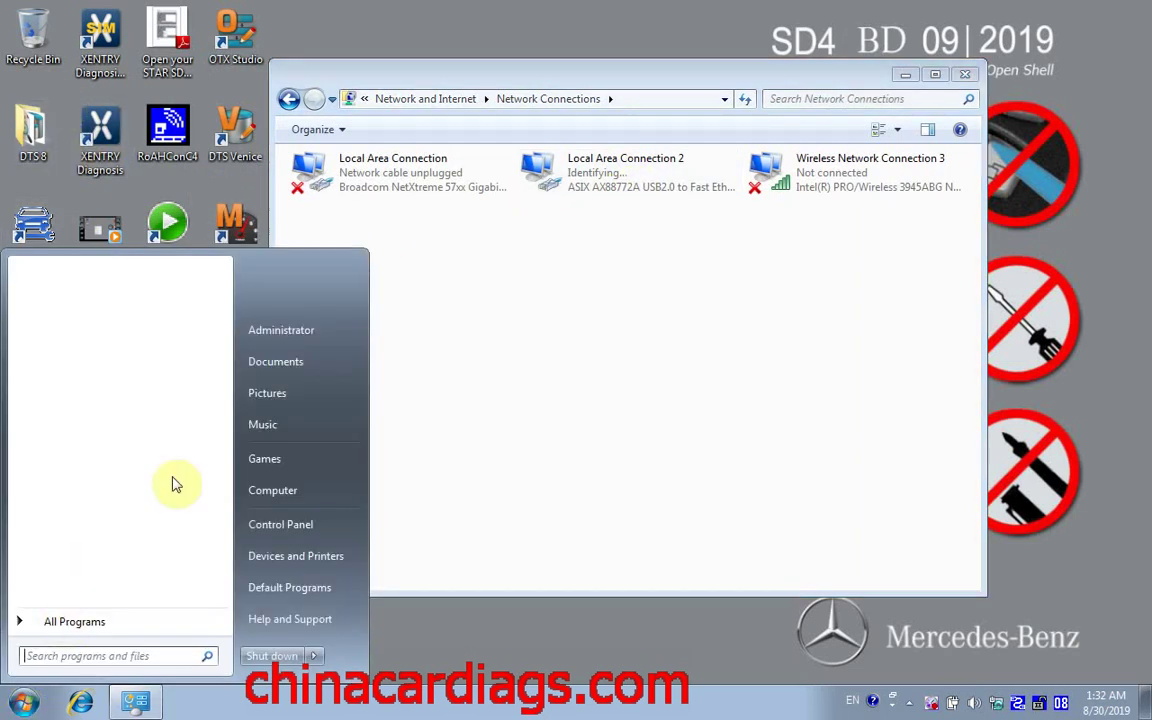
pyautogui.rightClick(290, 492)
pyautogui.press('Escape')
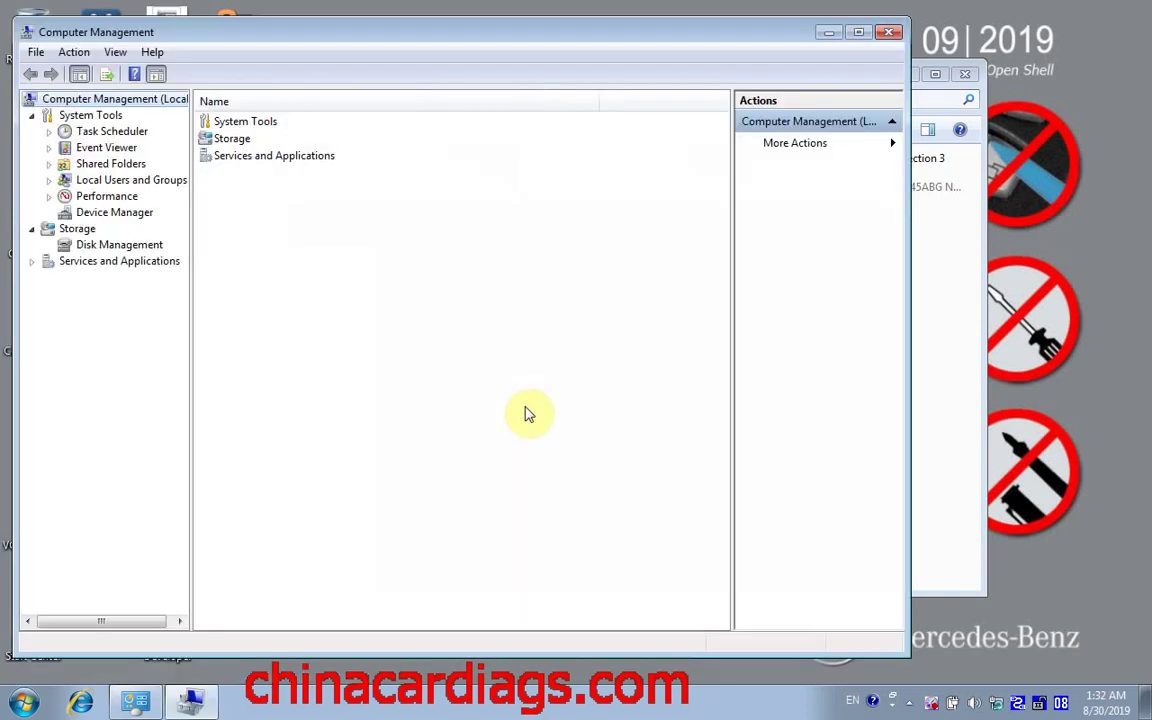
pyautogui.click(130, 212)
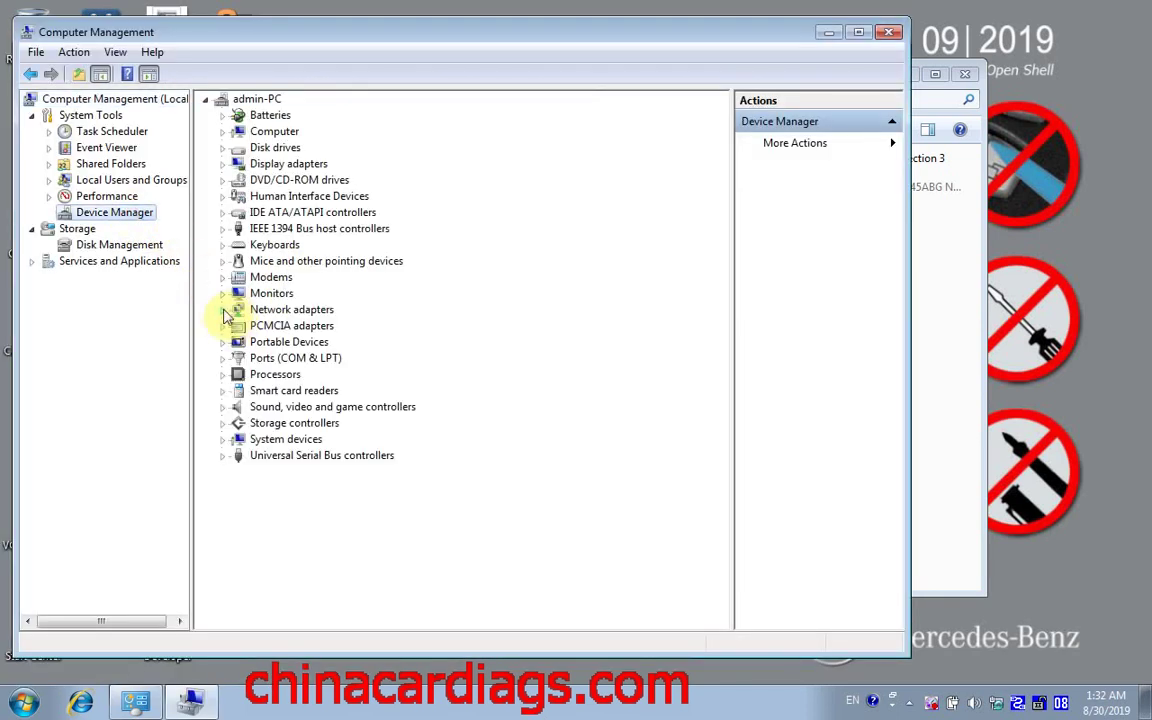
pyautogui.click(223, 311)
pyautogui.click(349, 331)
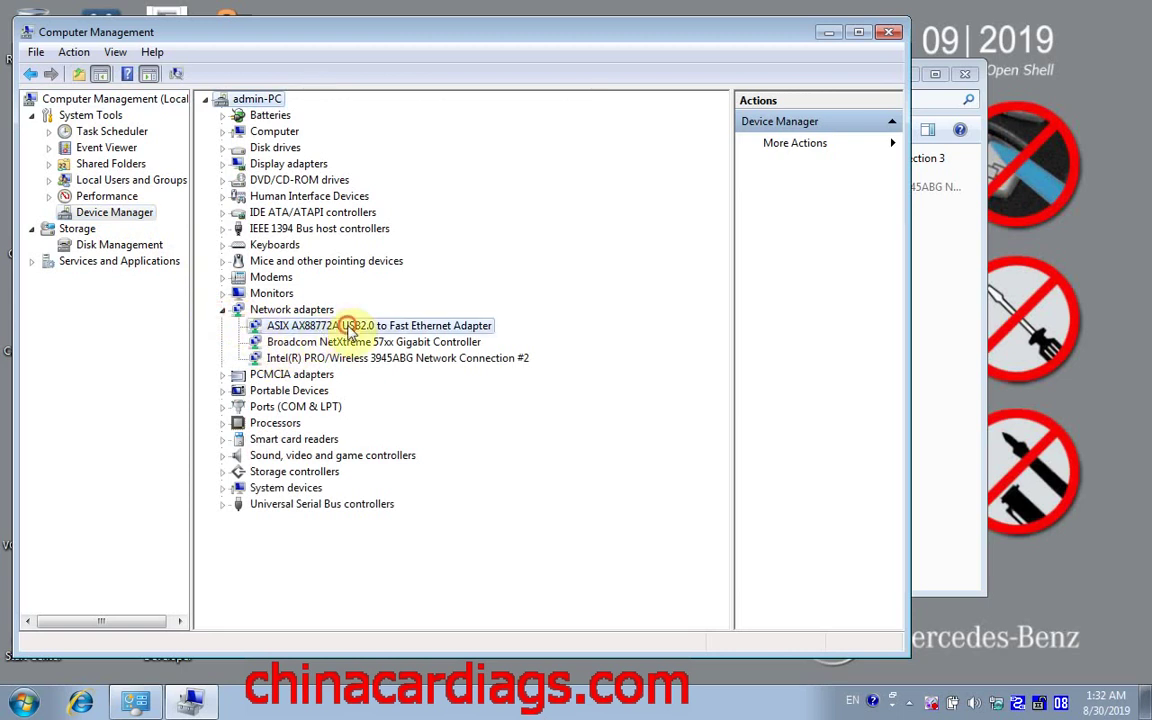
pyautogui.click(886, 32)
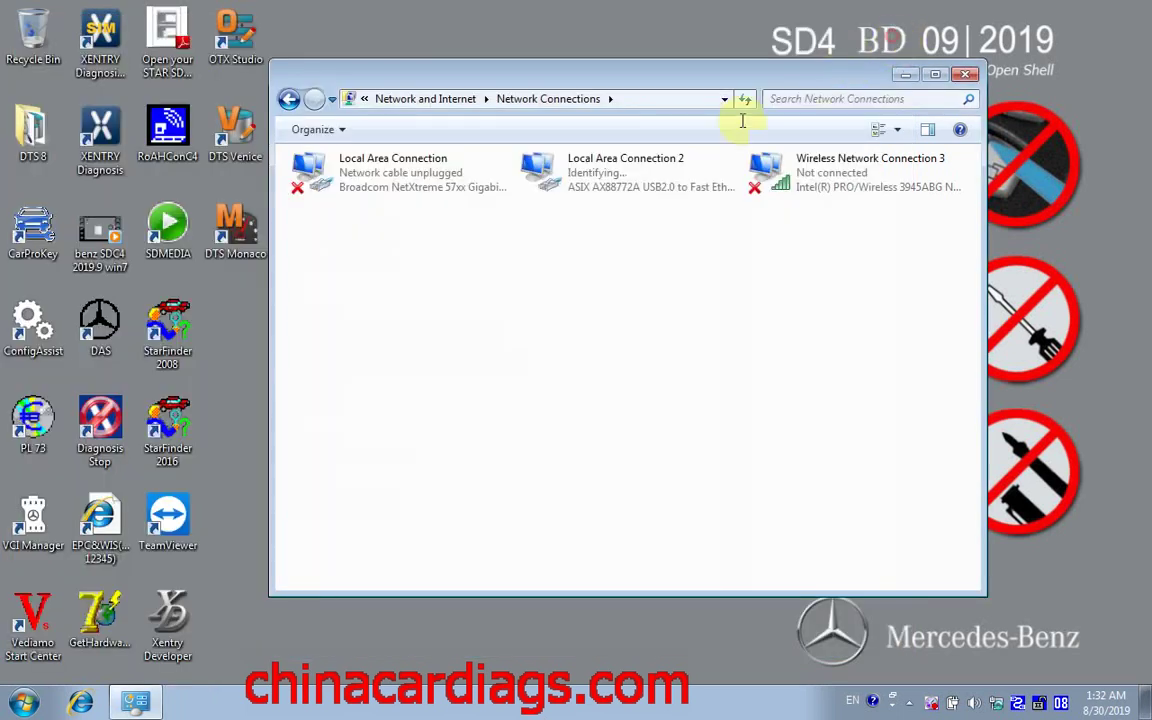
pyautogui.click(964, 77)
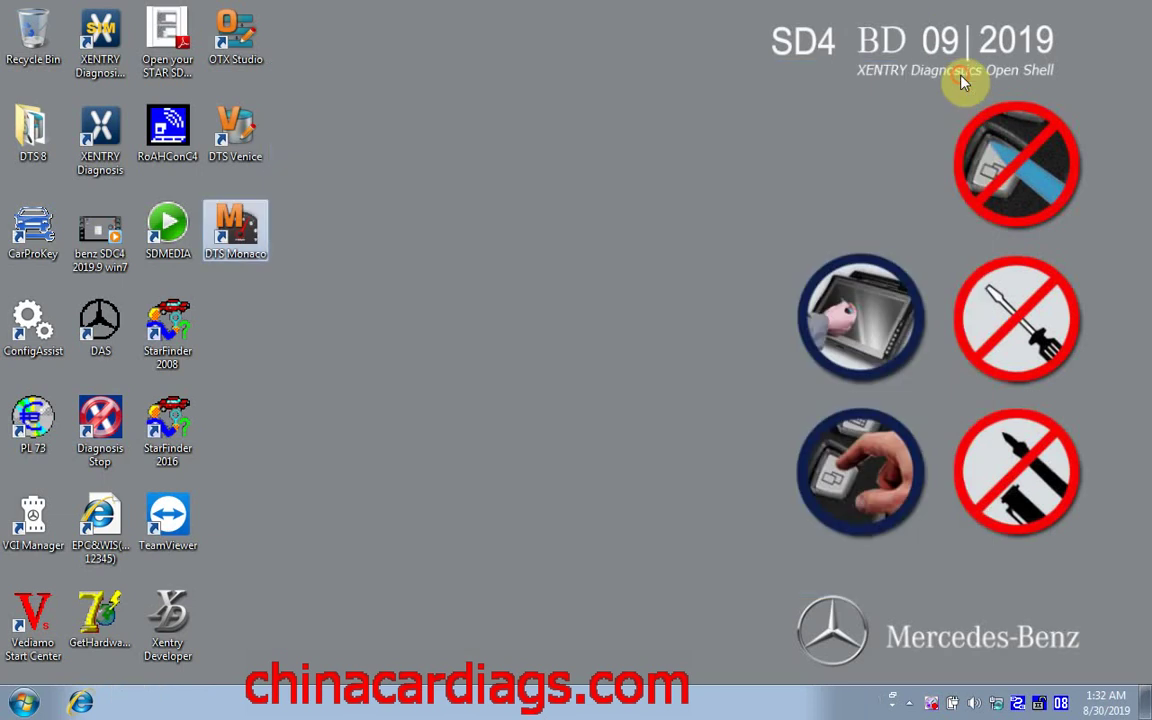
# Launch DTS Monaco again and open the administration of DTS projects in the System Configurator.
pyautogui.rightClick(232, 232)
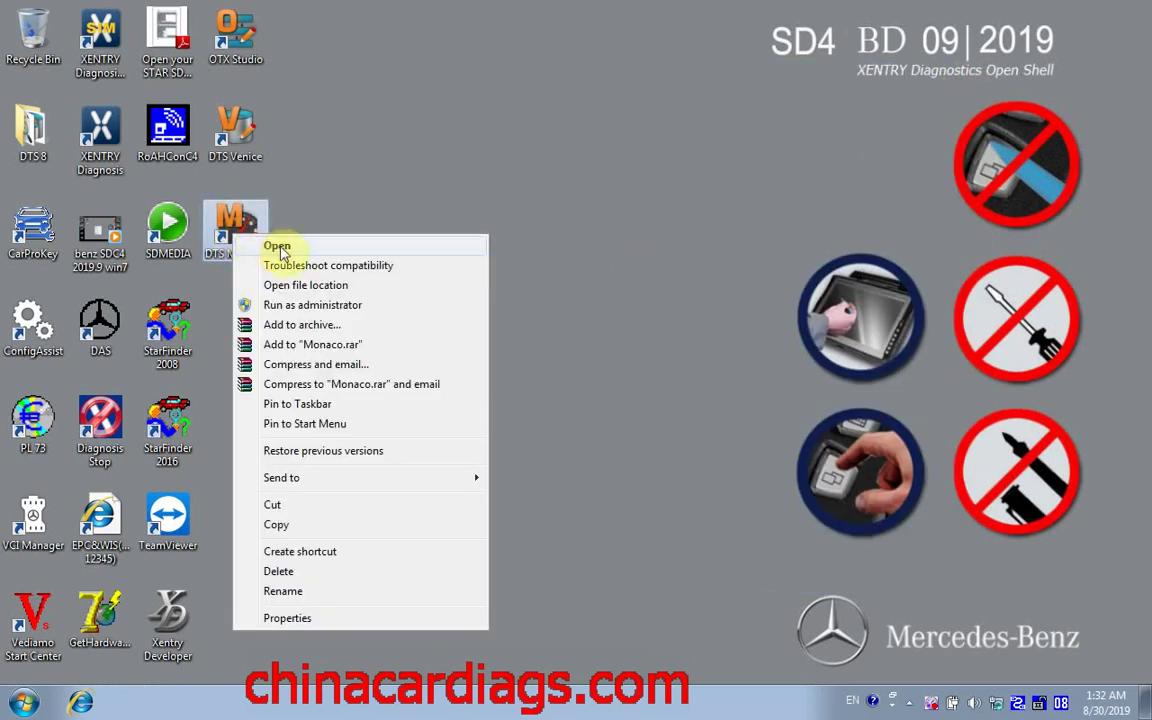
pyautogui.click(280, 249)
pyautogui.click(512, 450)
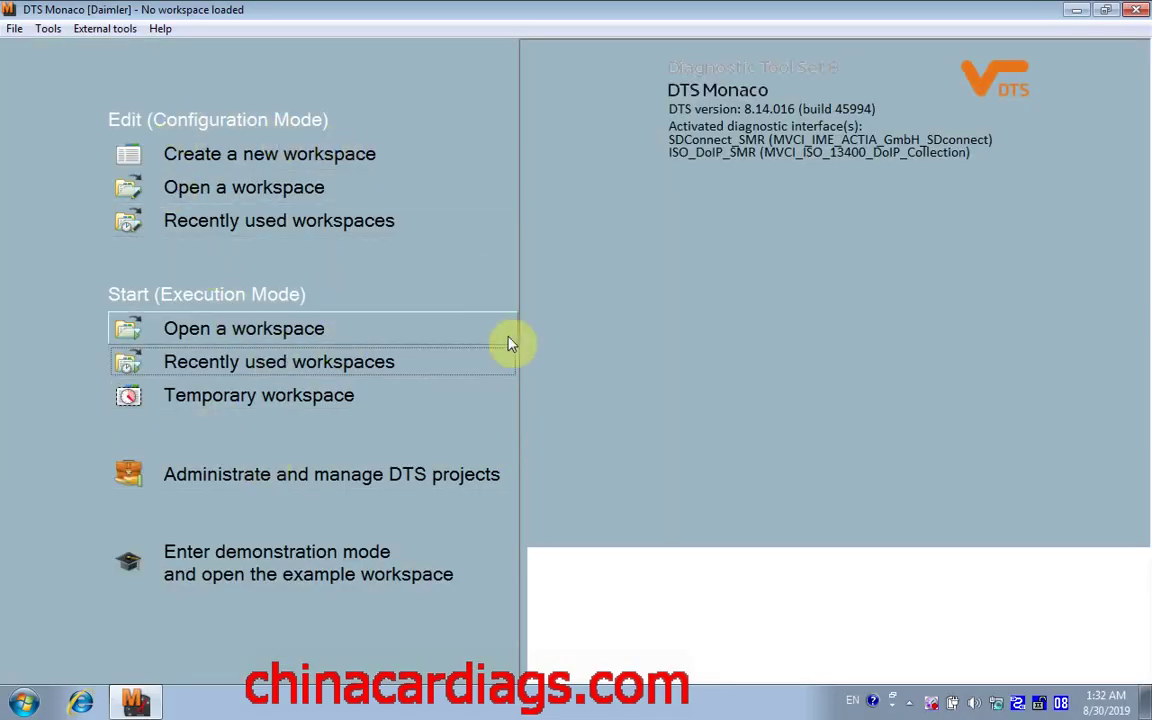
pyautogui.click(321, 478)
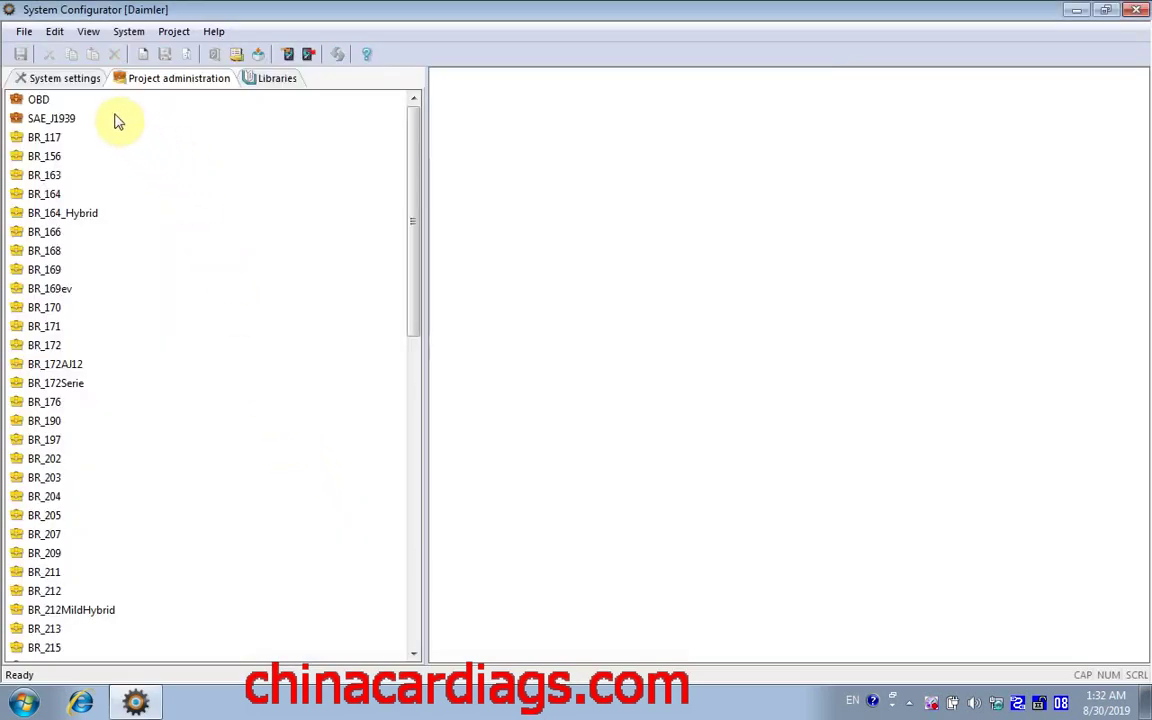
# Look through the Java, Directories and Language pages of the system settings.
pyautogui.click(70, 78)
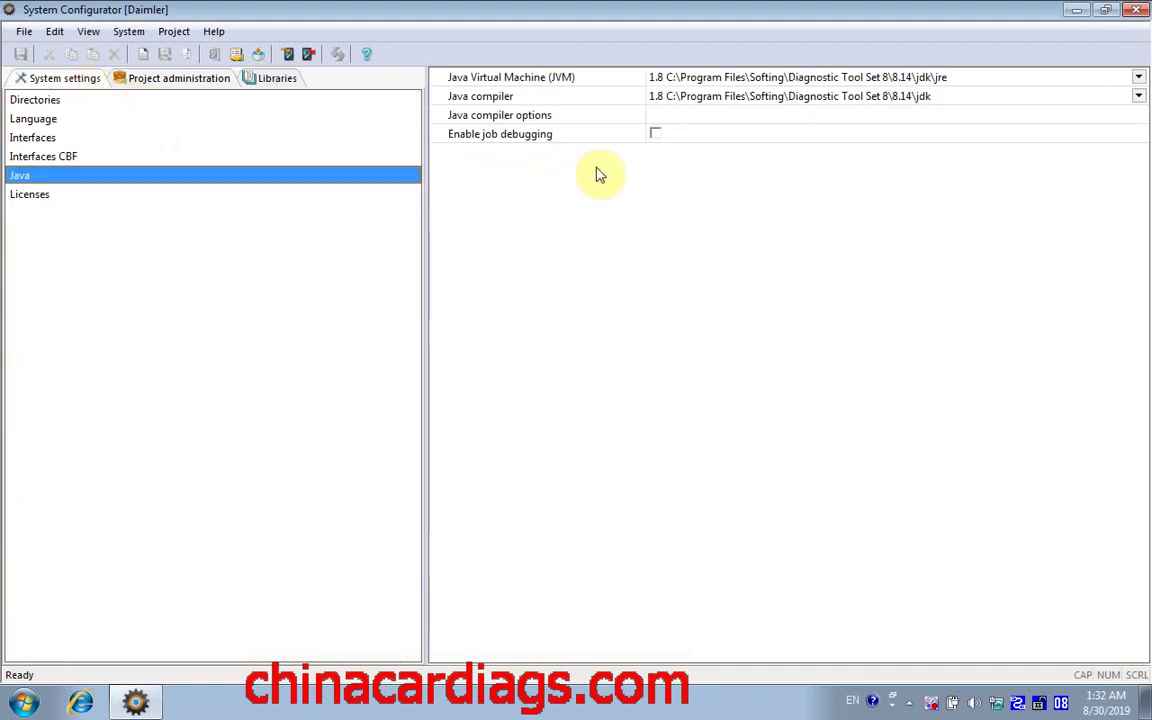
pyautogui.click(56, 104)
pyautogui.click(52, 121)
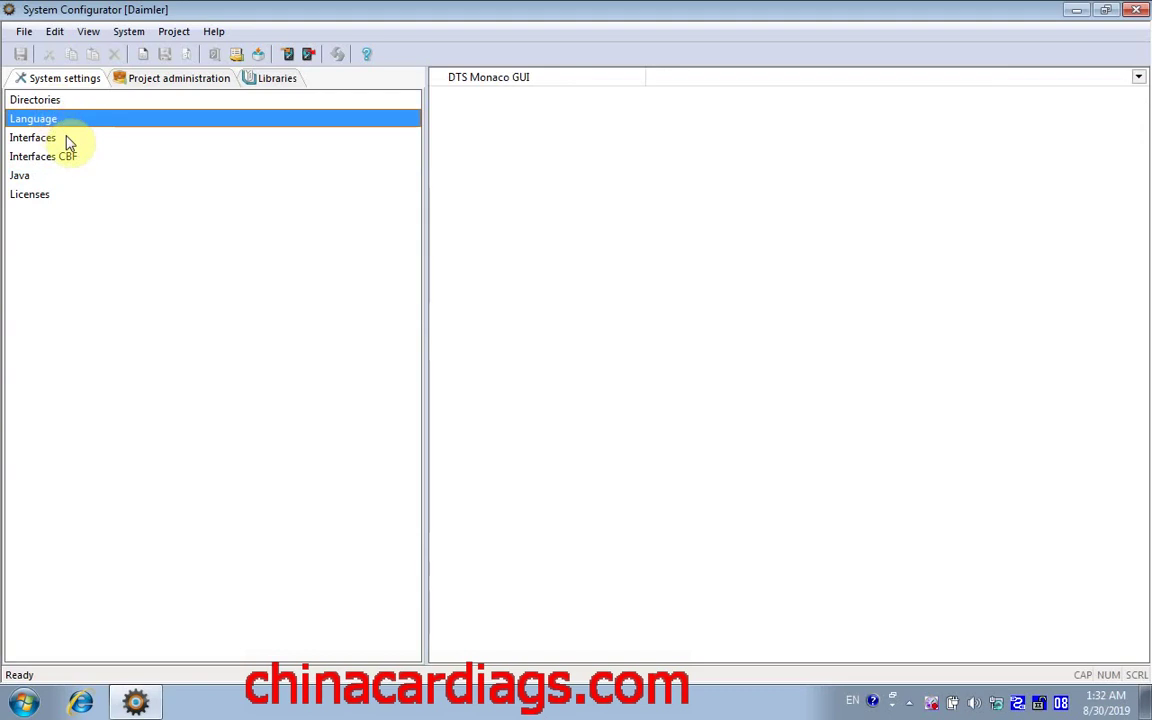
# Enable the eCOM_SMR interface and inspect its parameters and physical links.
pyautogui.click(63, 141)
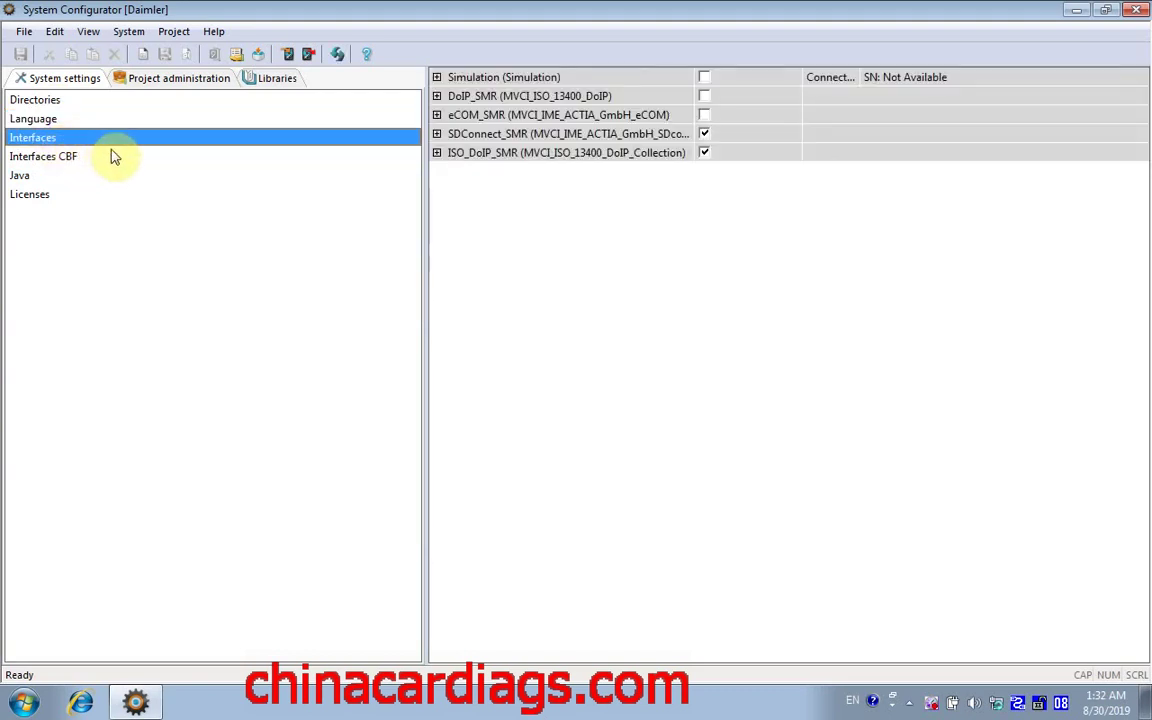
pyautogui.click(705, 116)
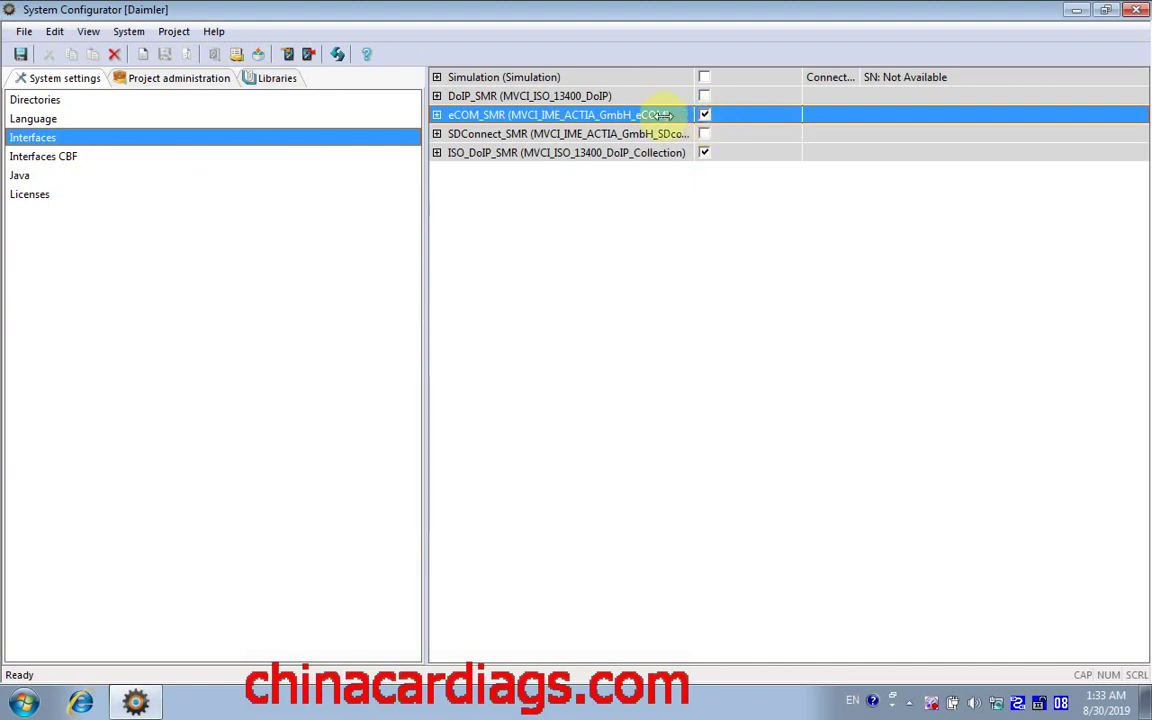
pyautogui.click(437, 116)
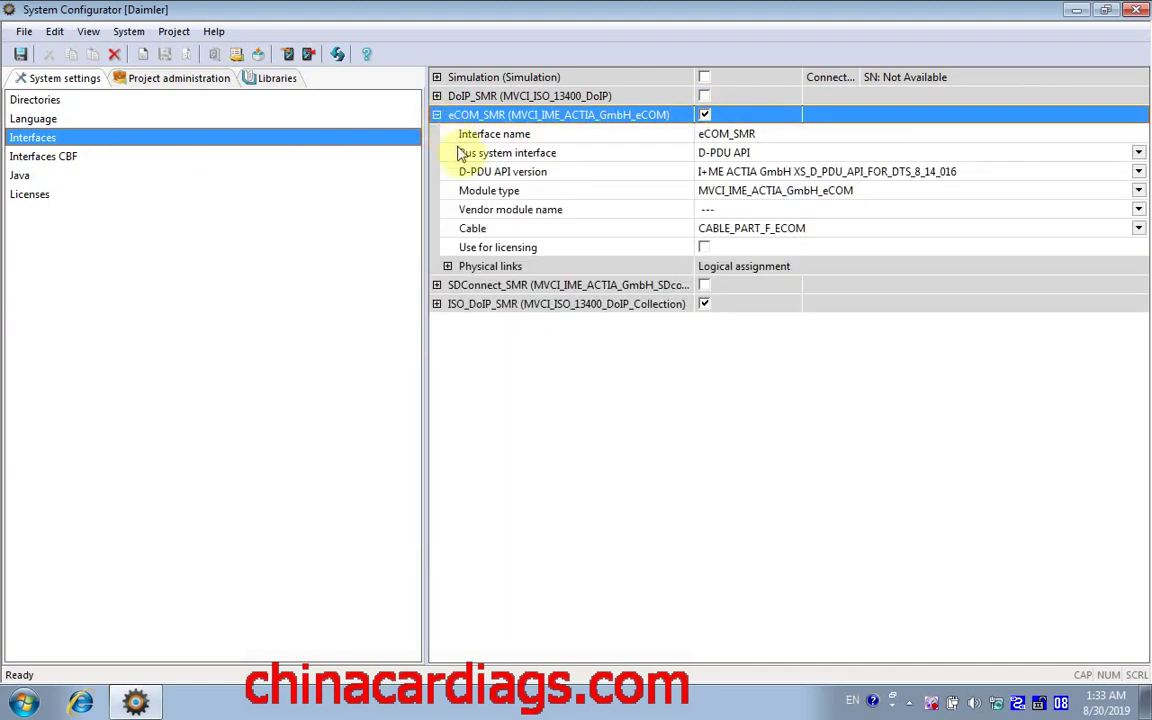
pyautogui.click(448, 267)
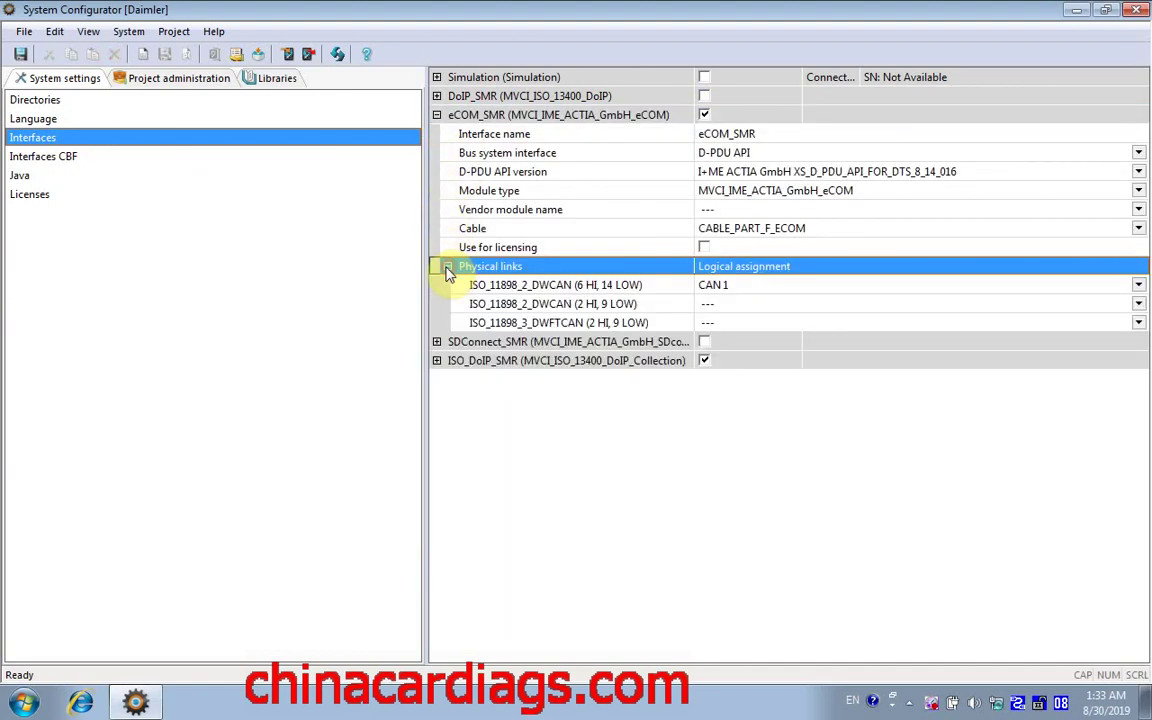
pyautogui.click(437, 116)
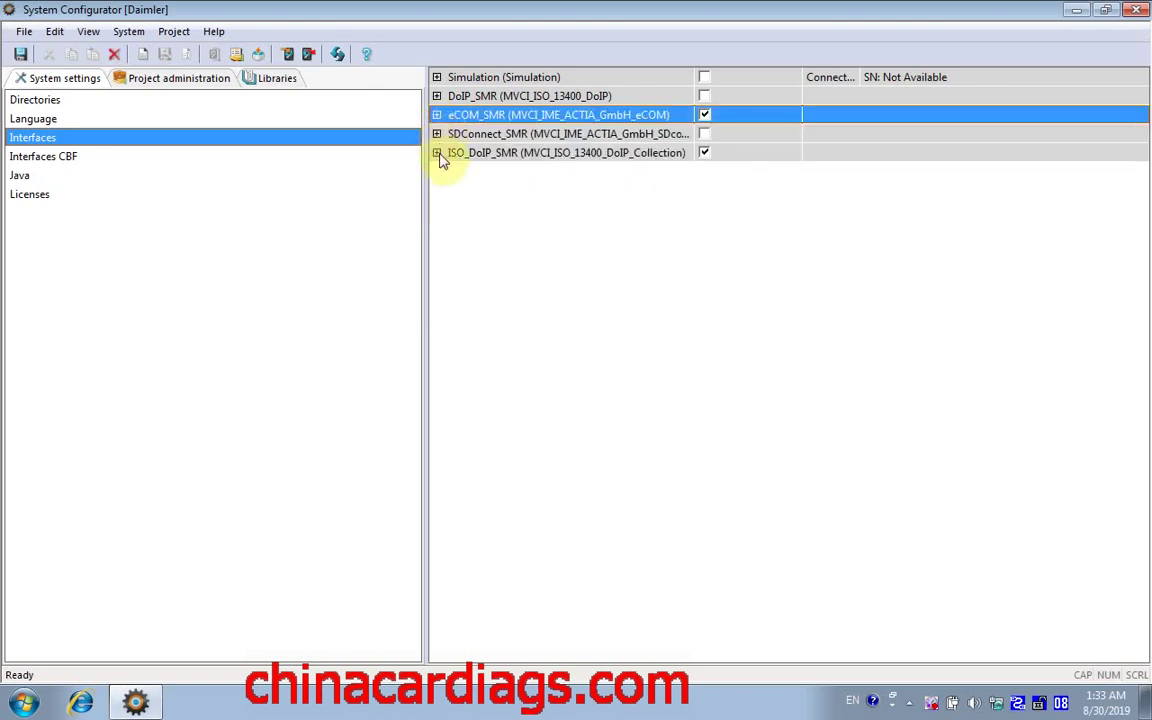
# Inspect the parameters and physical links of the ISO_DoIP_SMR interface.
pyautogui.click(437, 153)
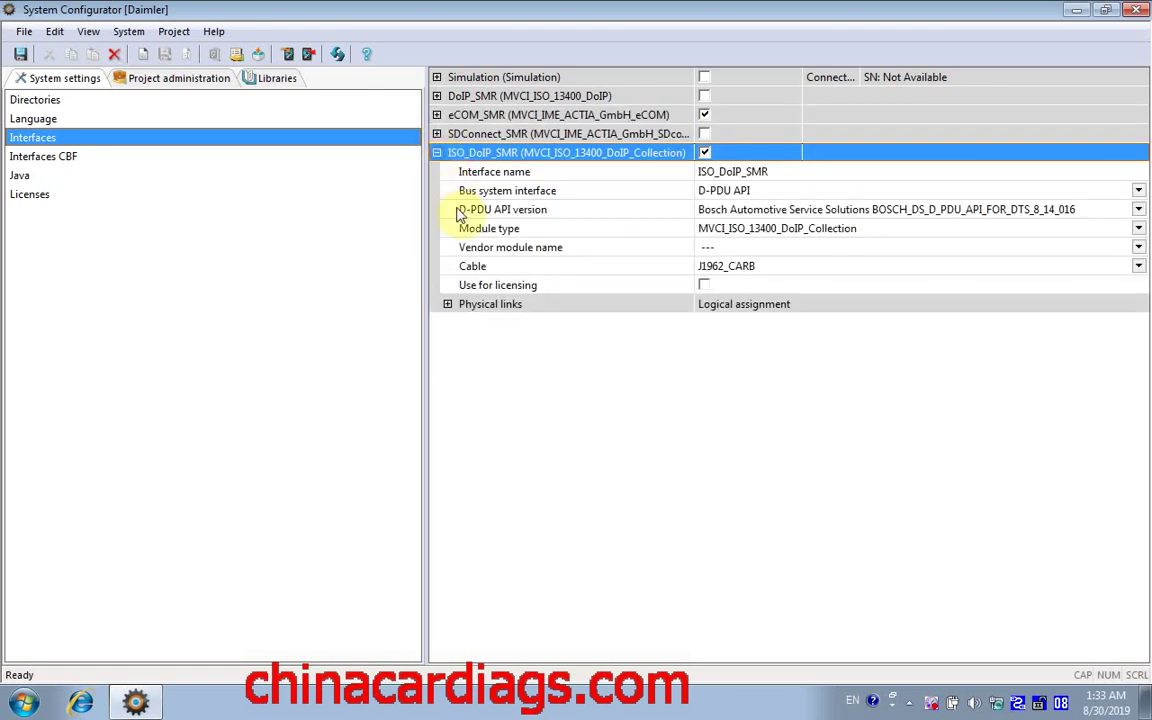
pyautogui.click(452, 305)
pyautogui.click(447, 305)
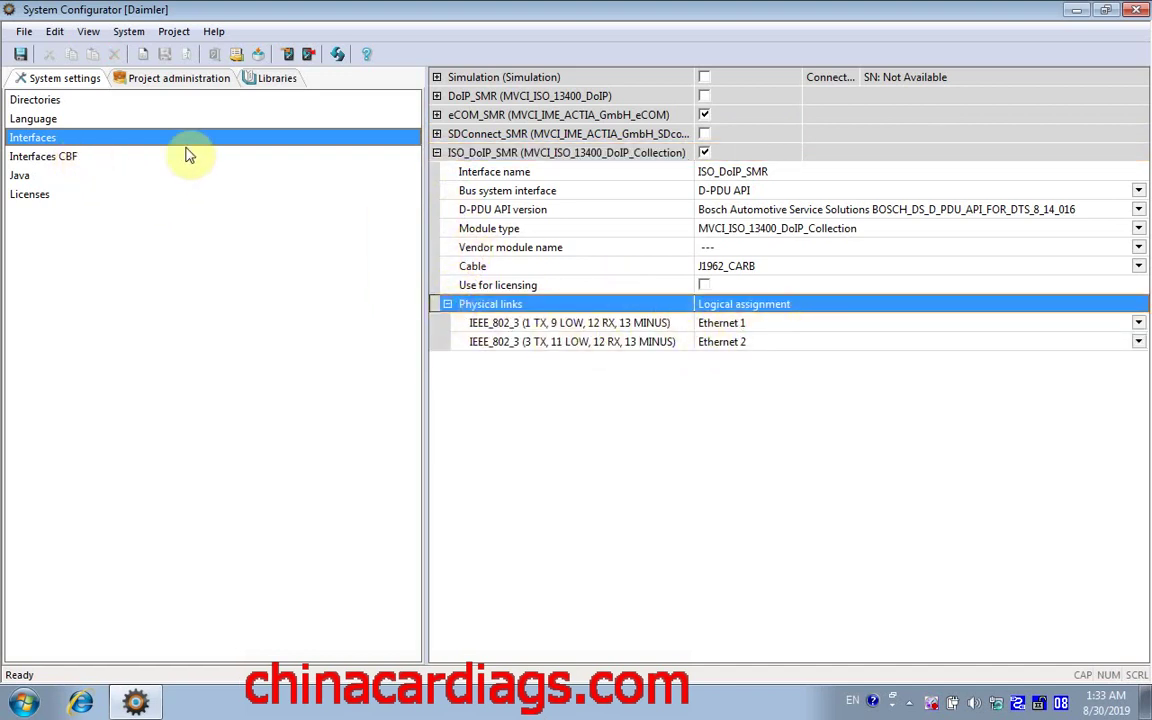
pyautogui.click(437, 153)
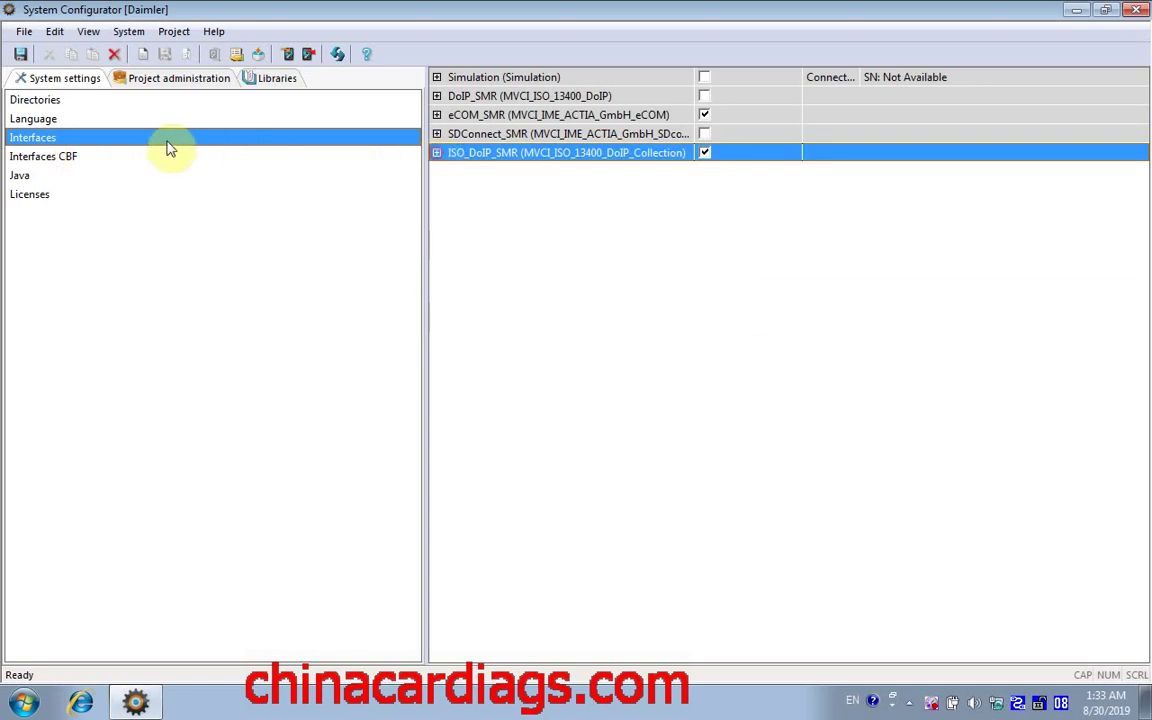
# Enable the eCOM_CBF interface in the CBF interface settings and show its physical links.
pyautogui.click(67, 157)
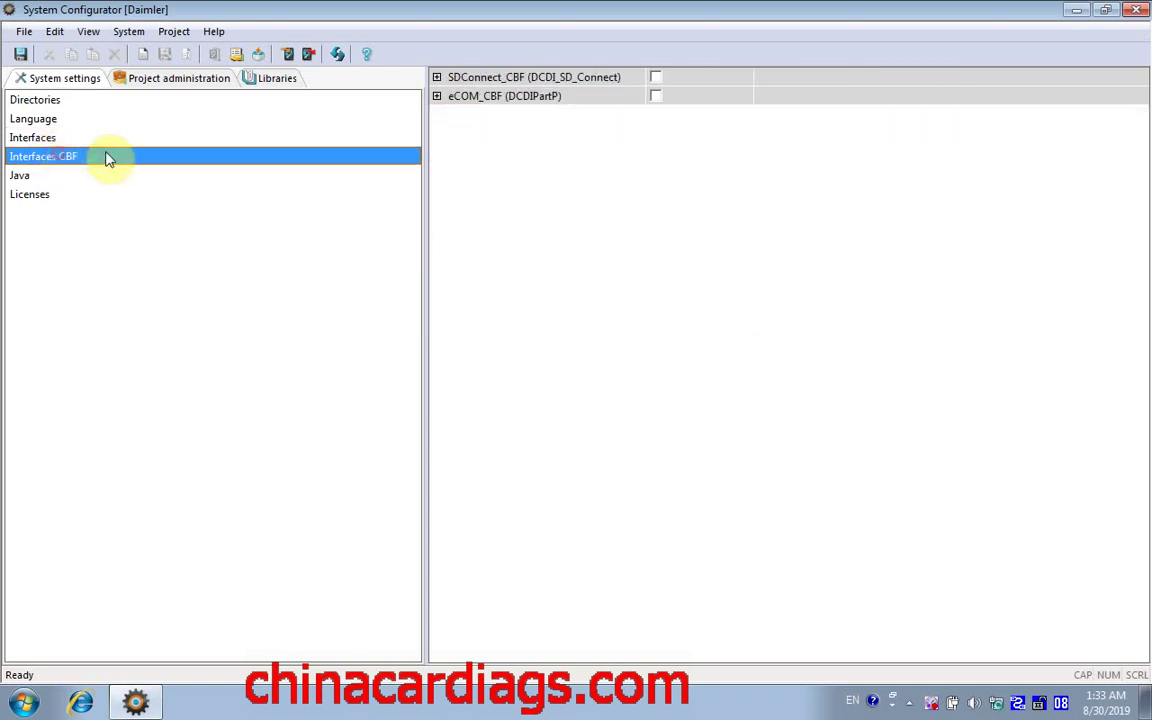
pyautogui.click(656, 97)
pyautogui.click(437, 97)
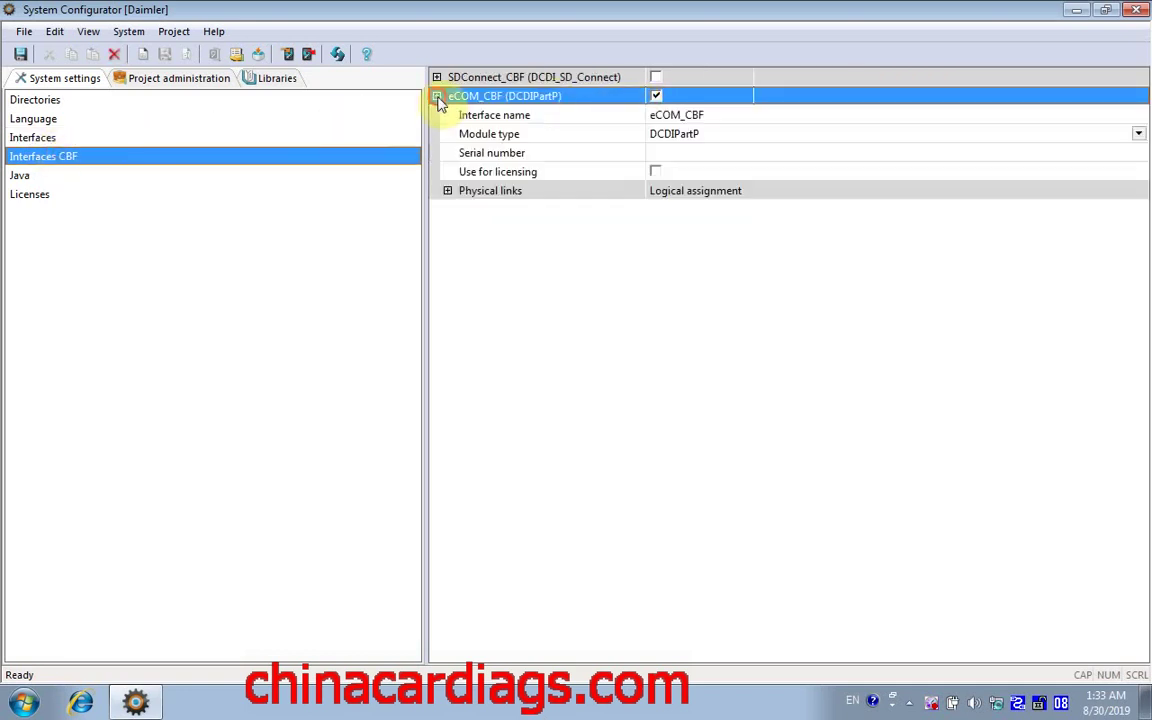
pyautogui.click(448, 192)
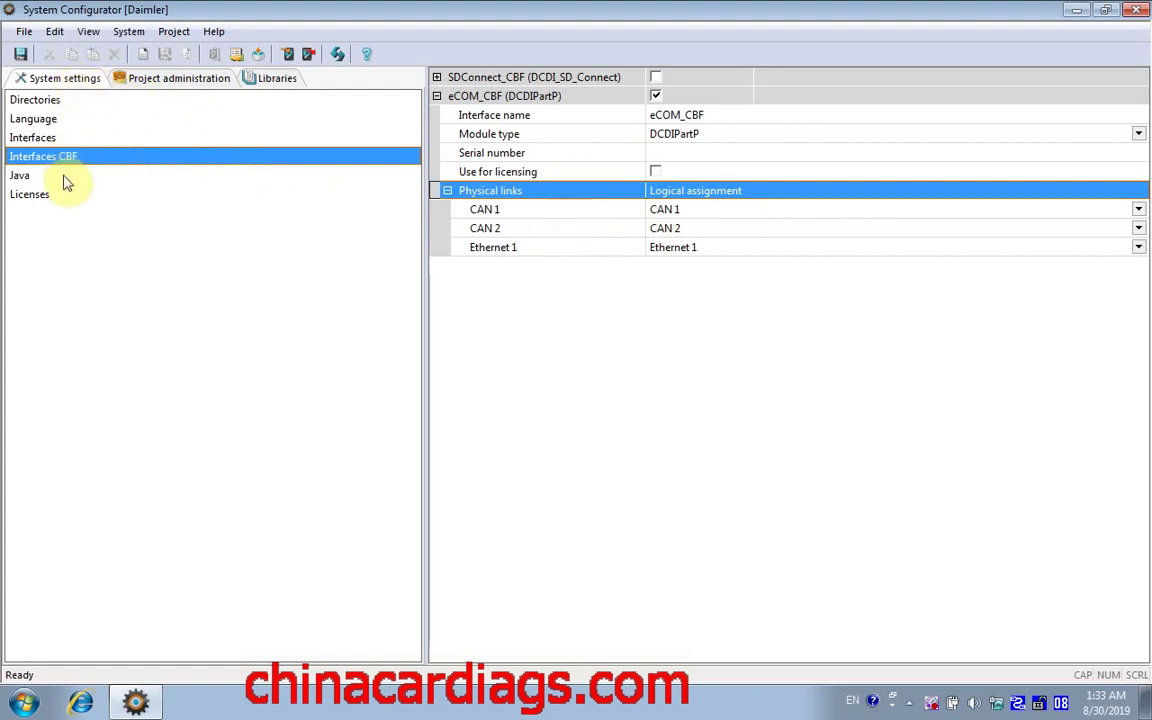
# Check the license summary and the project details of BR_202 and BR_204.
pyautogui.click(90, 197)
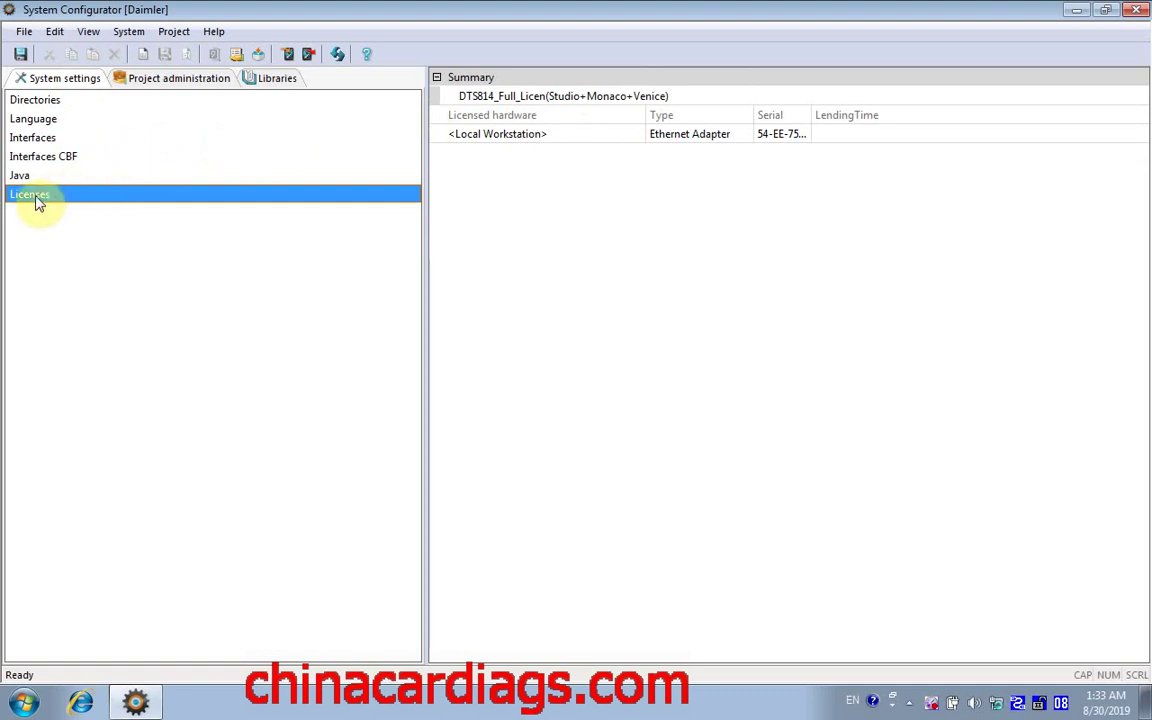
pyautogui.click(145, 79)
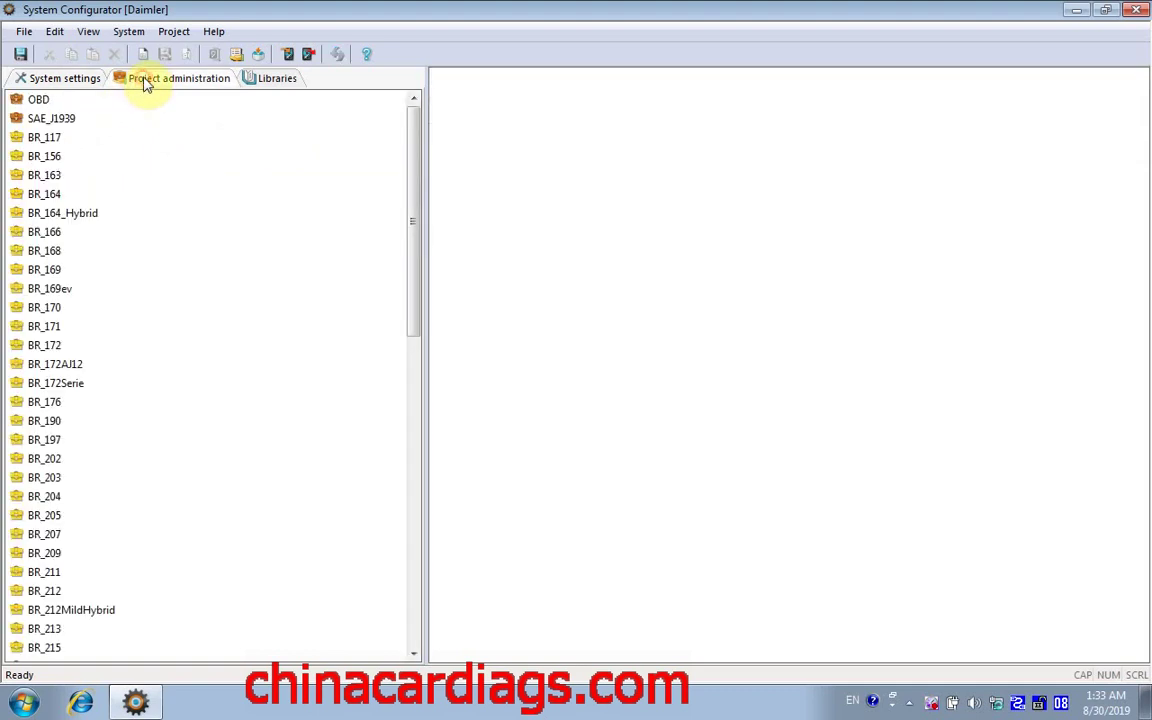
pyautogui.click(278, 460)
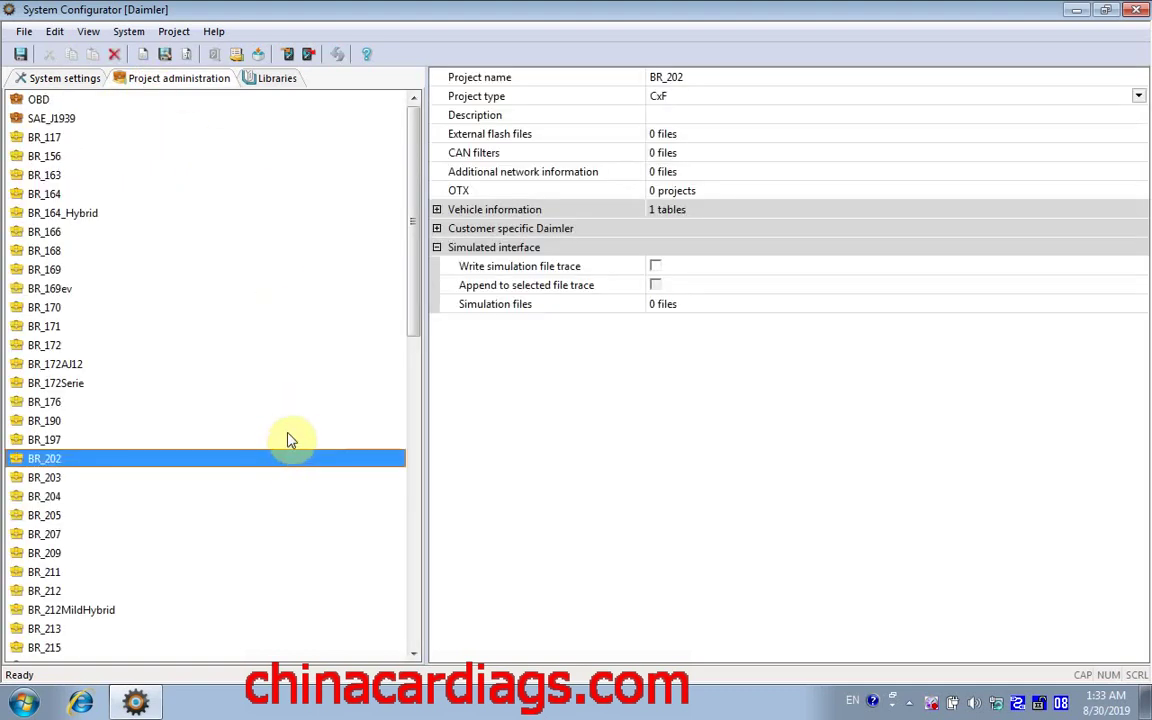
pyautogui.click(352, 498)
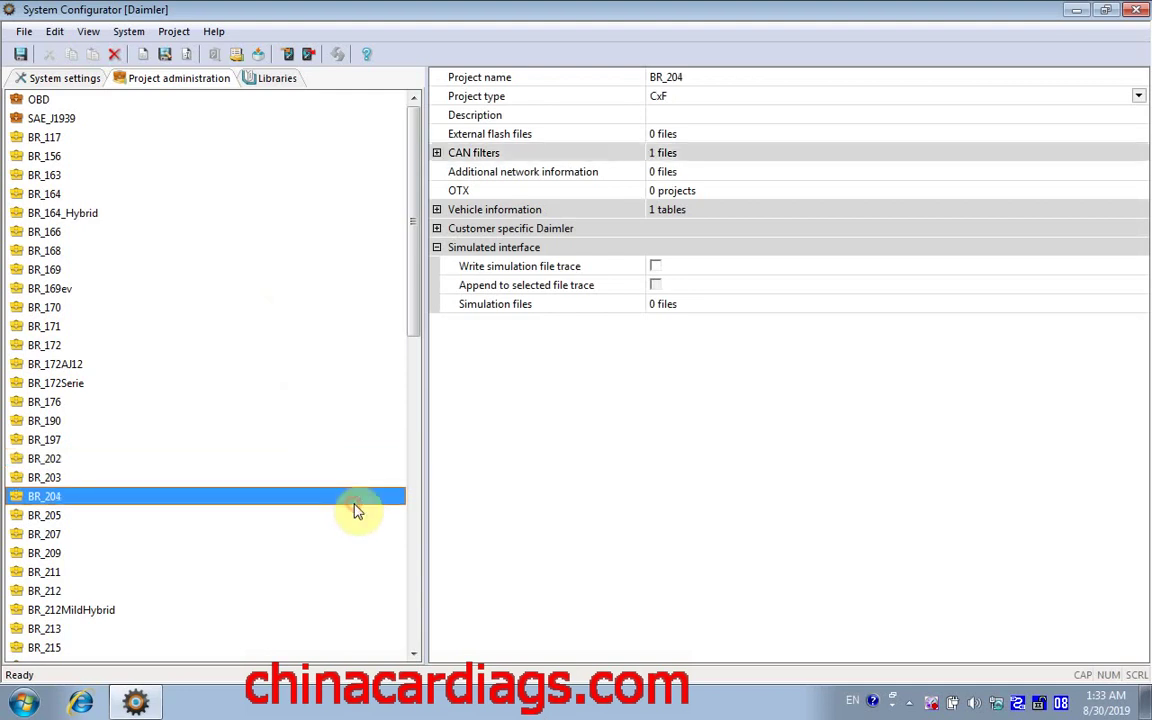
pyautogui.click(352, 437)
# Start a new project of the modular optimized databases (*.SMR-*) type and proceed to its source files.
pyautogui.rightClick(350, 384)
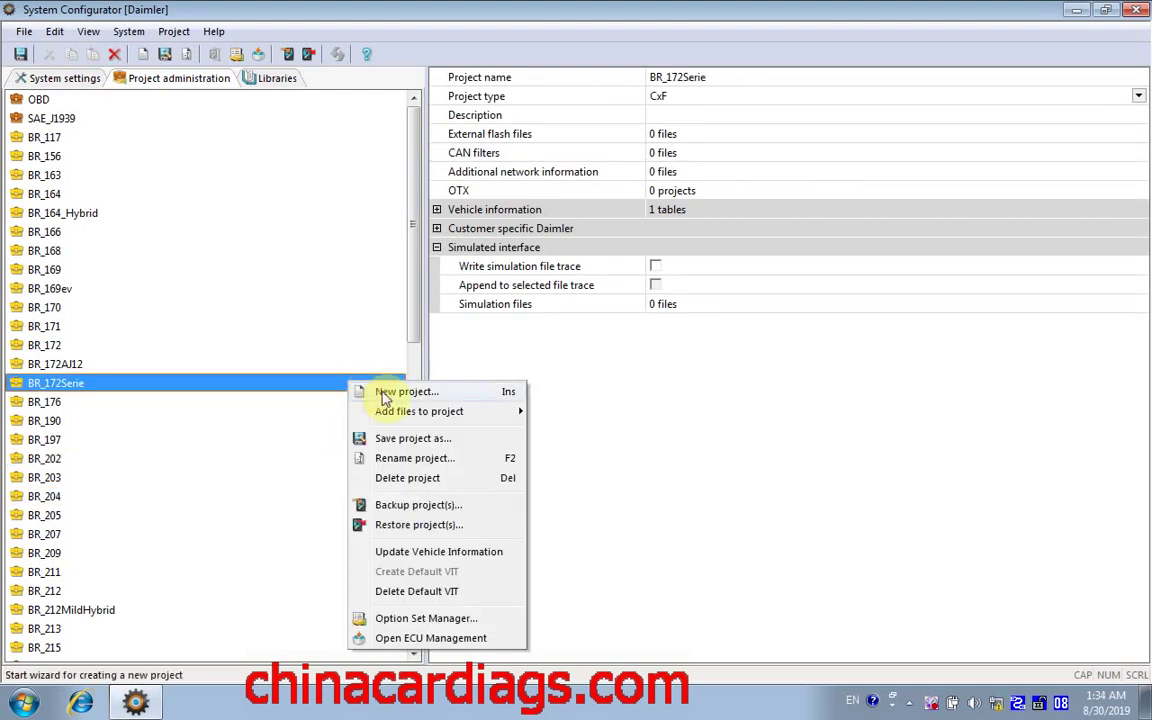
pyautogui.click(410, 392)
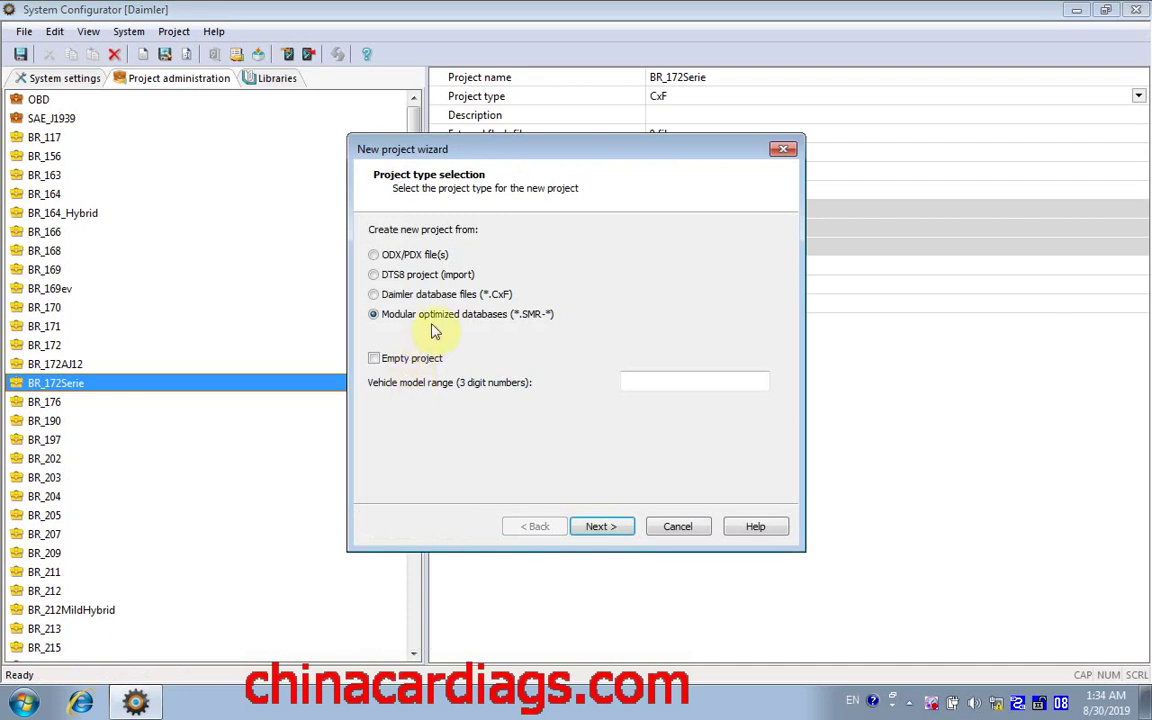
pyautogui.click(603, 530)
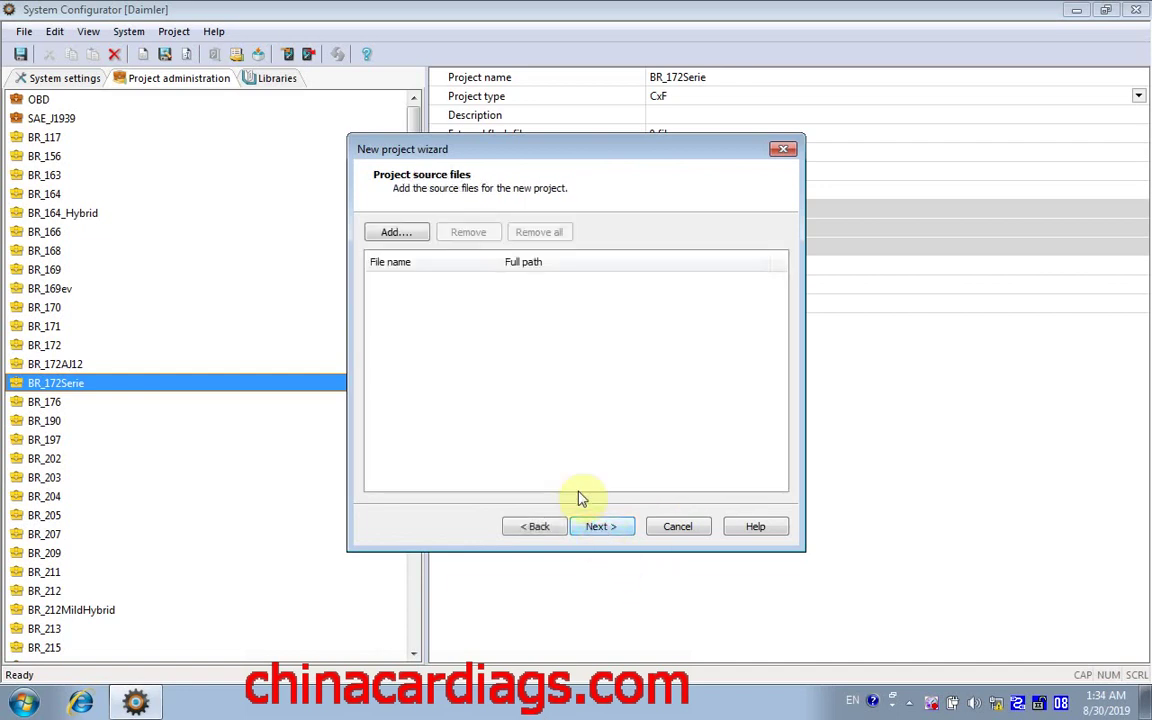
# Browse for the project's source files in C:\Program Files\Mercedes-Benz\Xentry.
pyautogui.click(396, 234)
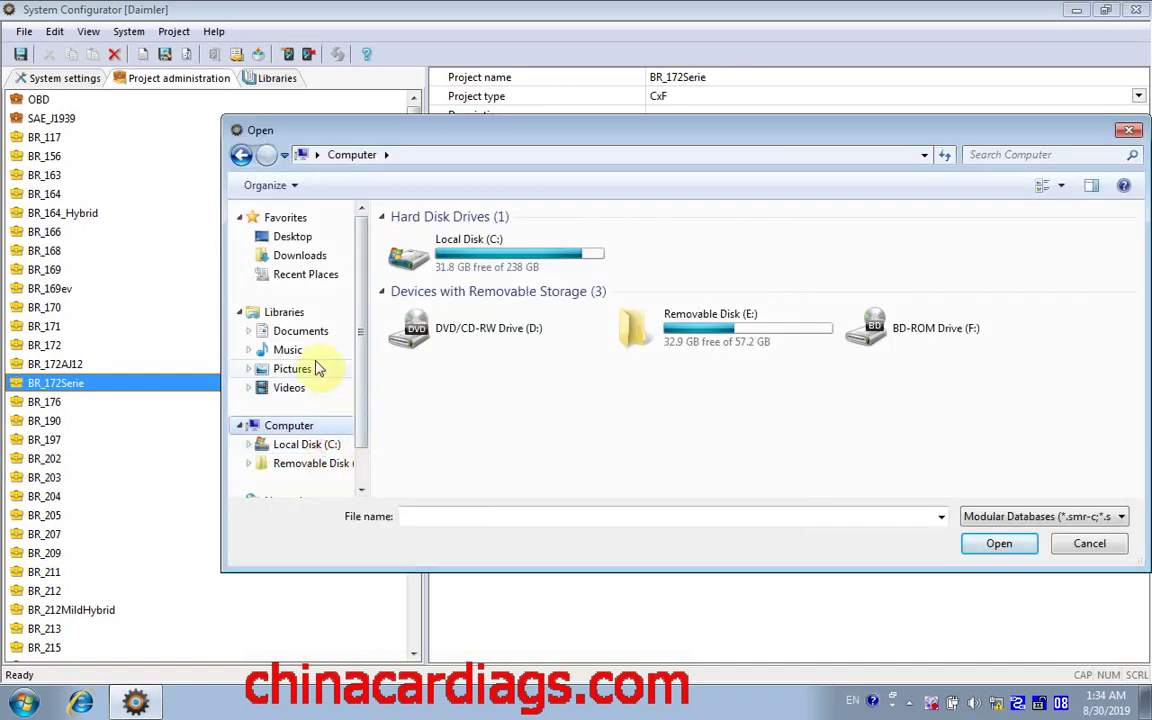
pyautogui.click(289, 313)
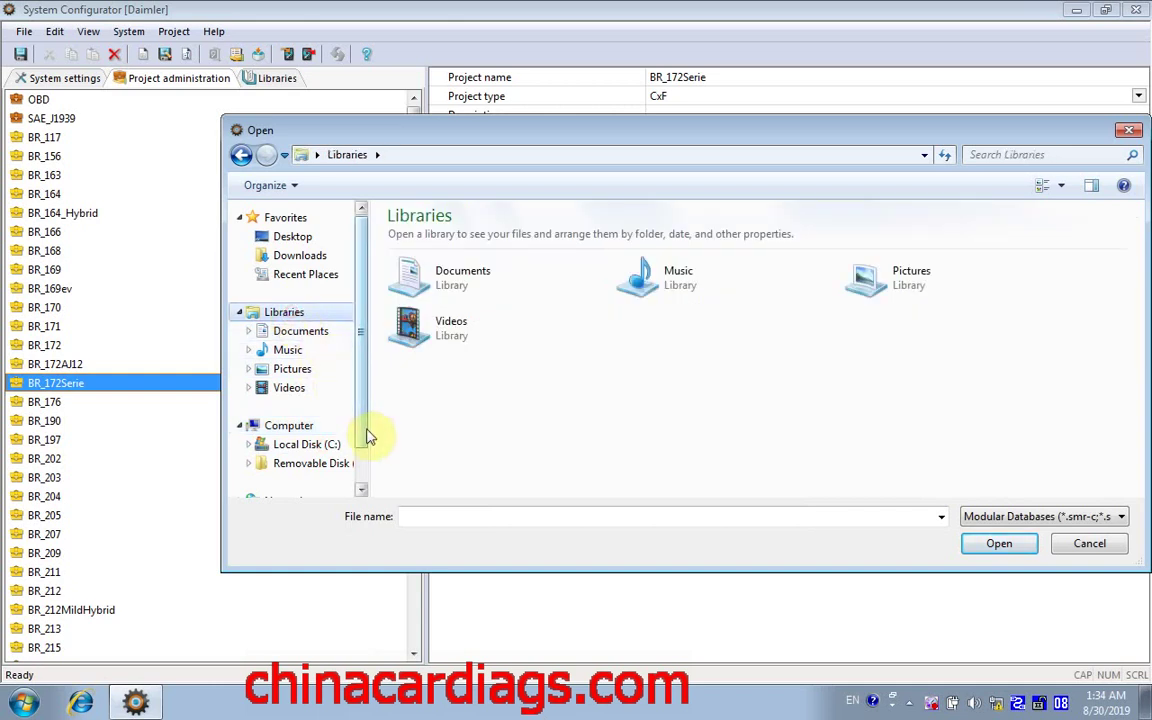
pyautogui.click(306, 445)
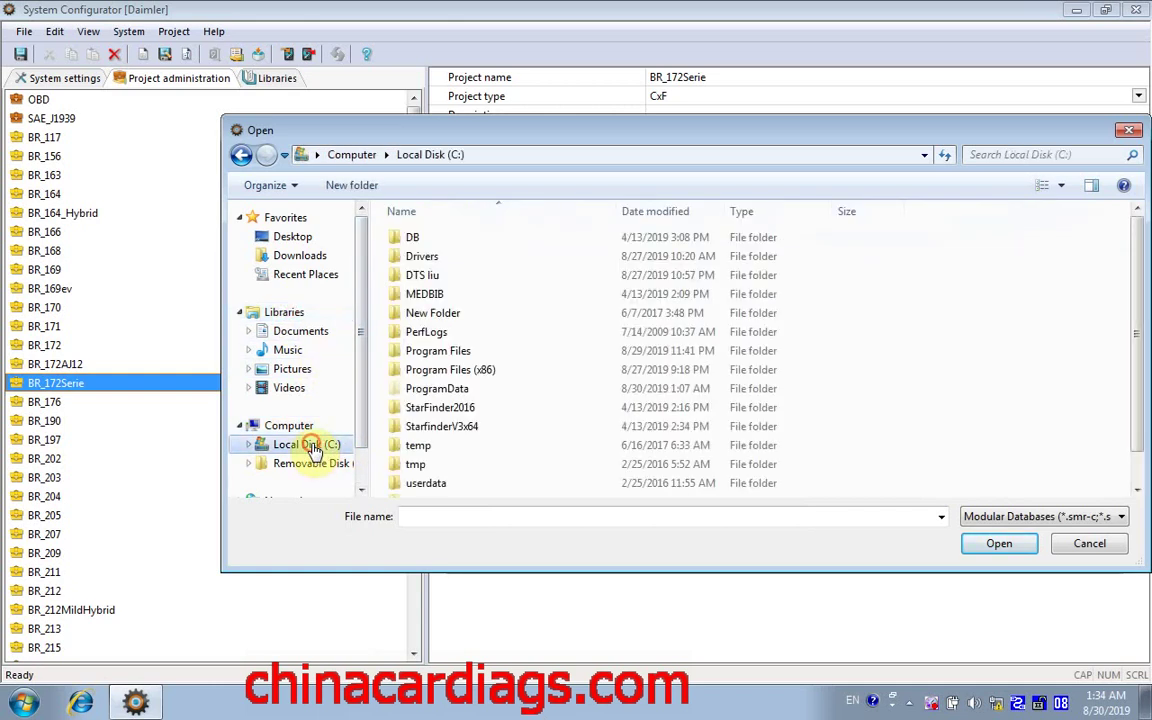
pyautogui.click(410, 353)
pyautogui.doubleClick(410, 353)
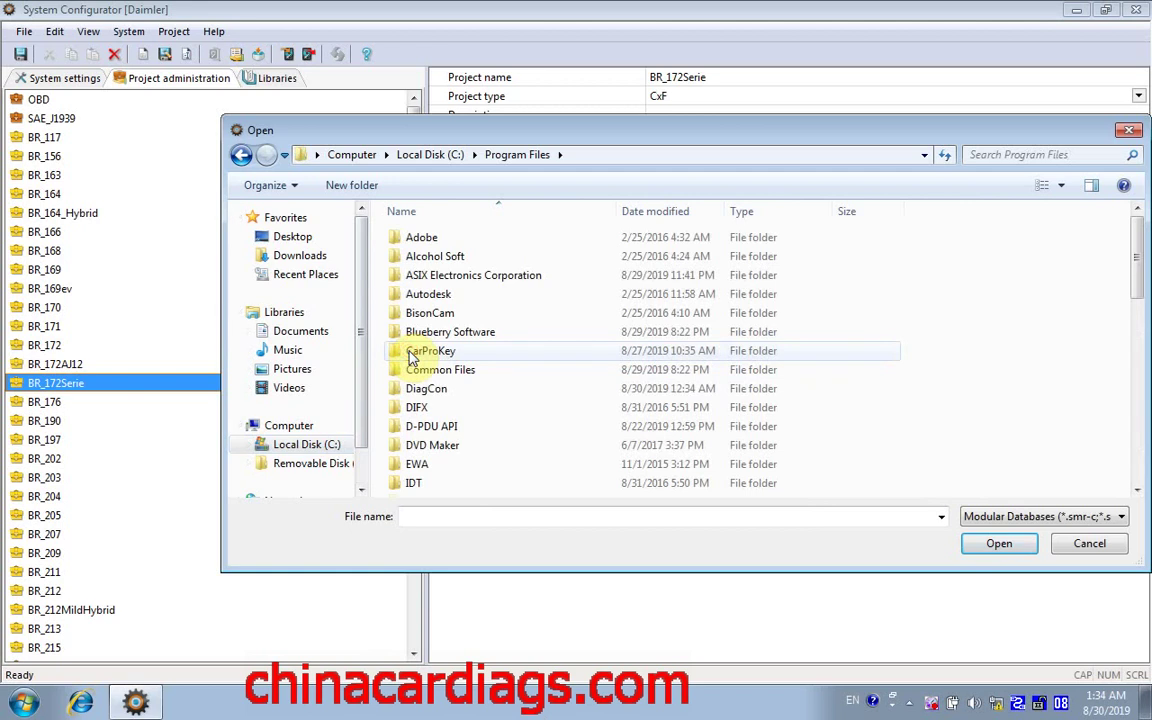
pyautogui.scroll(-4, 395, 430)
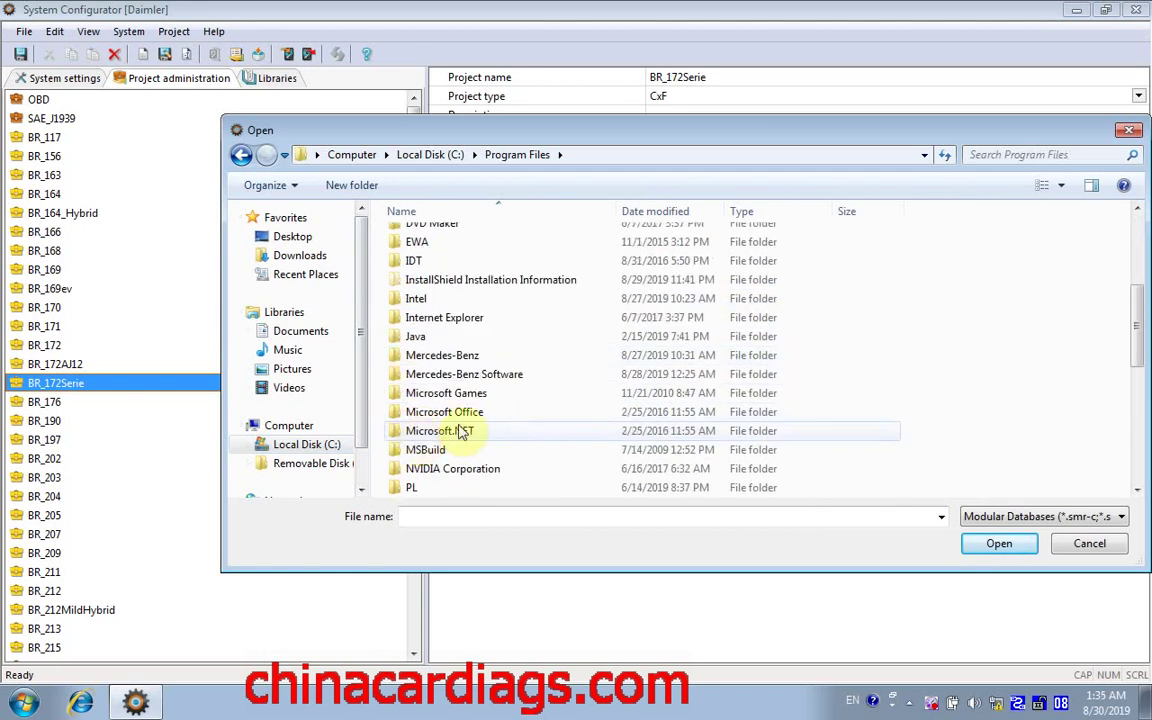
pyautogui.doubleClick(460, 356)
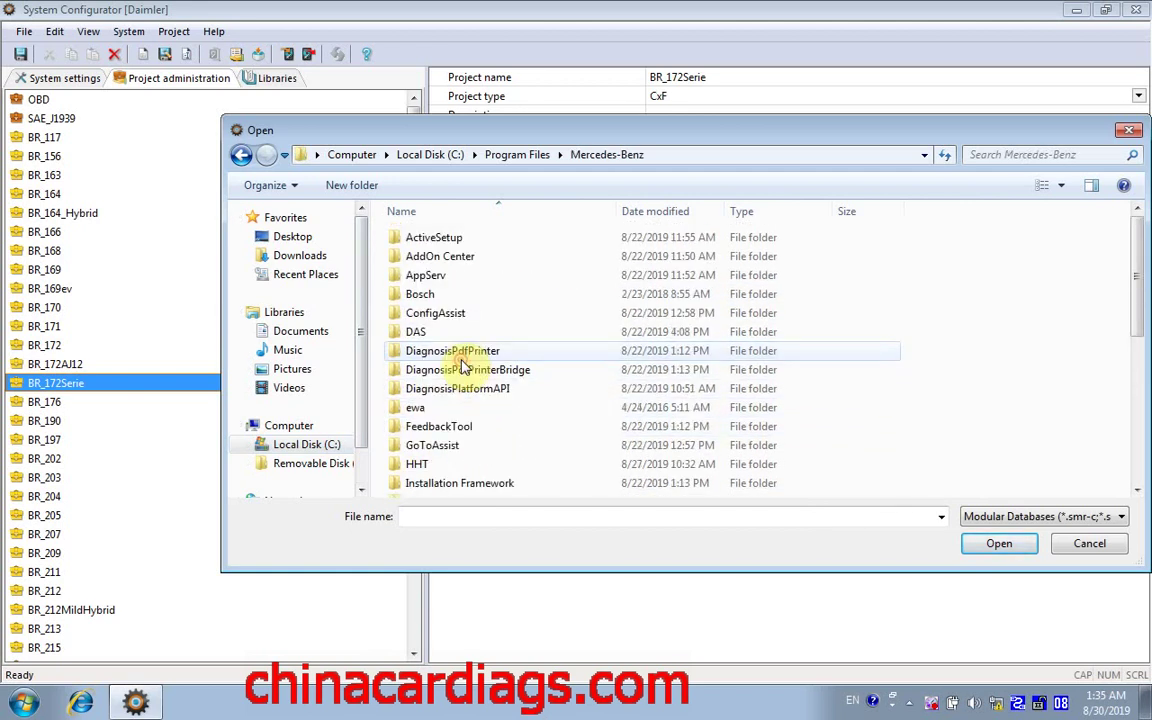
pyautogui.scroll(-2, 452, 420)
pyautogui.scroll(-1, 430, 468)
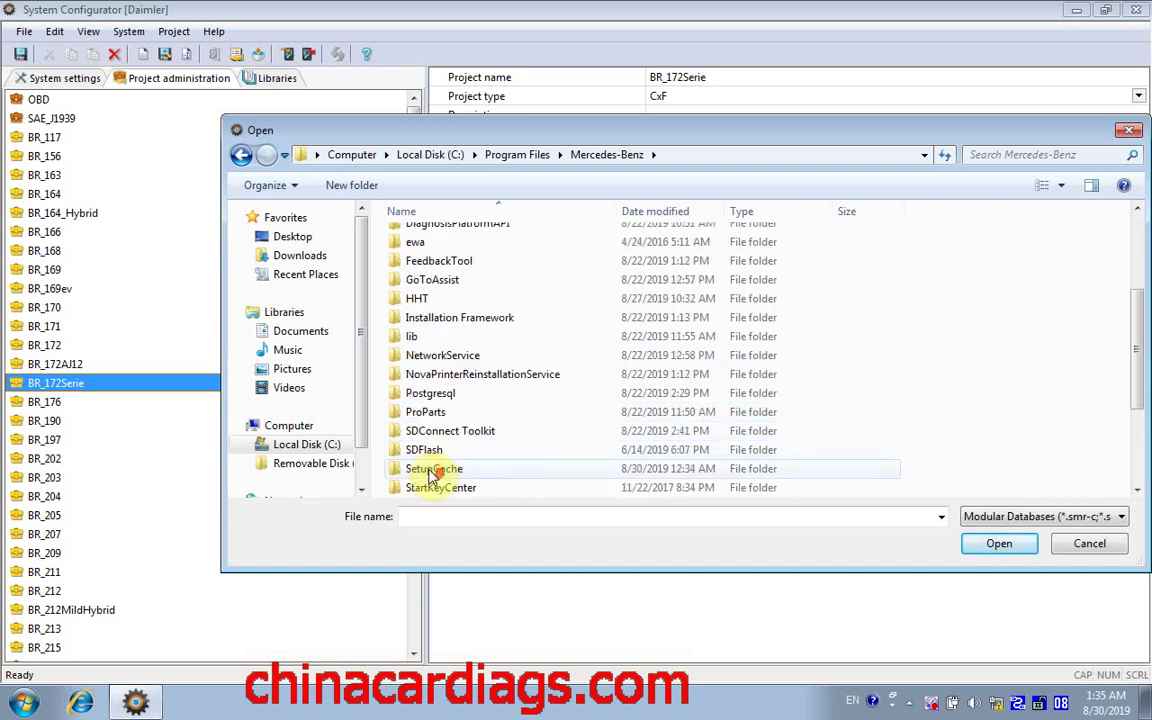
pyautogui.scroll(-2, 432, 455)
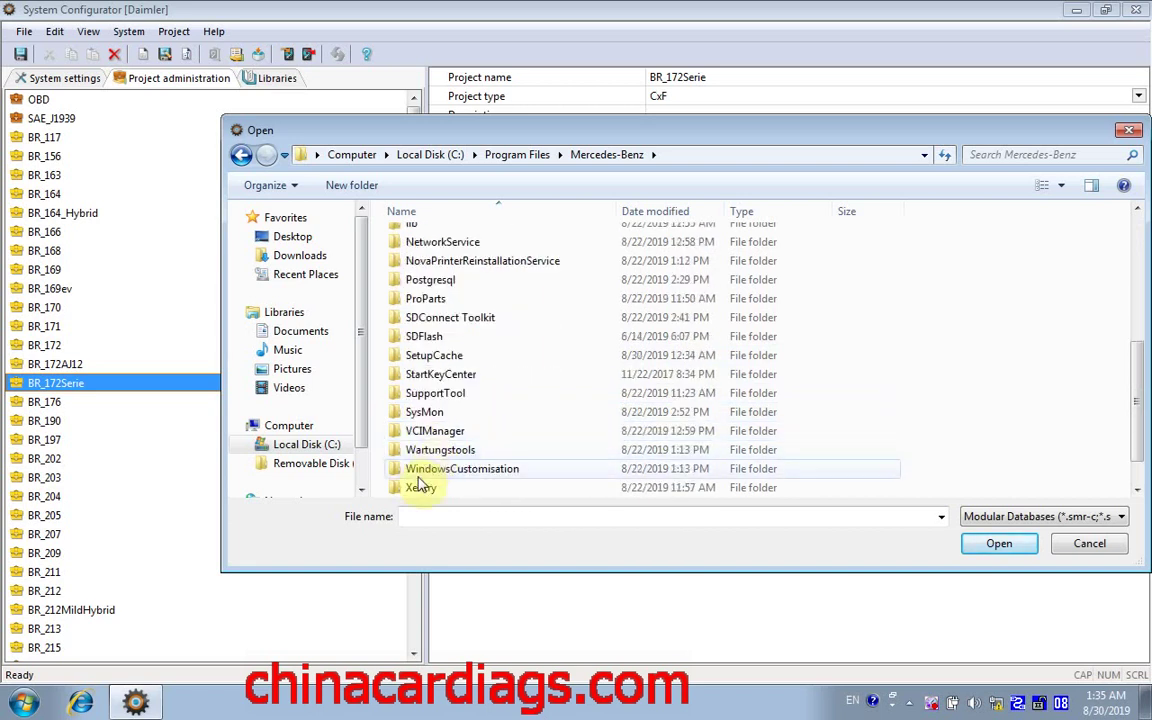
pyautogui.doubleClick(420, 488)
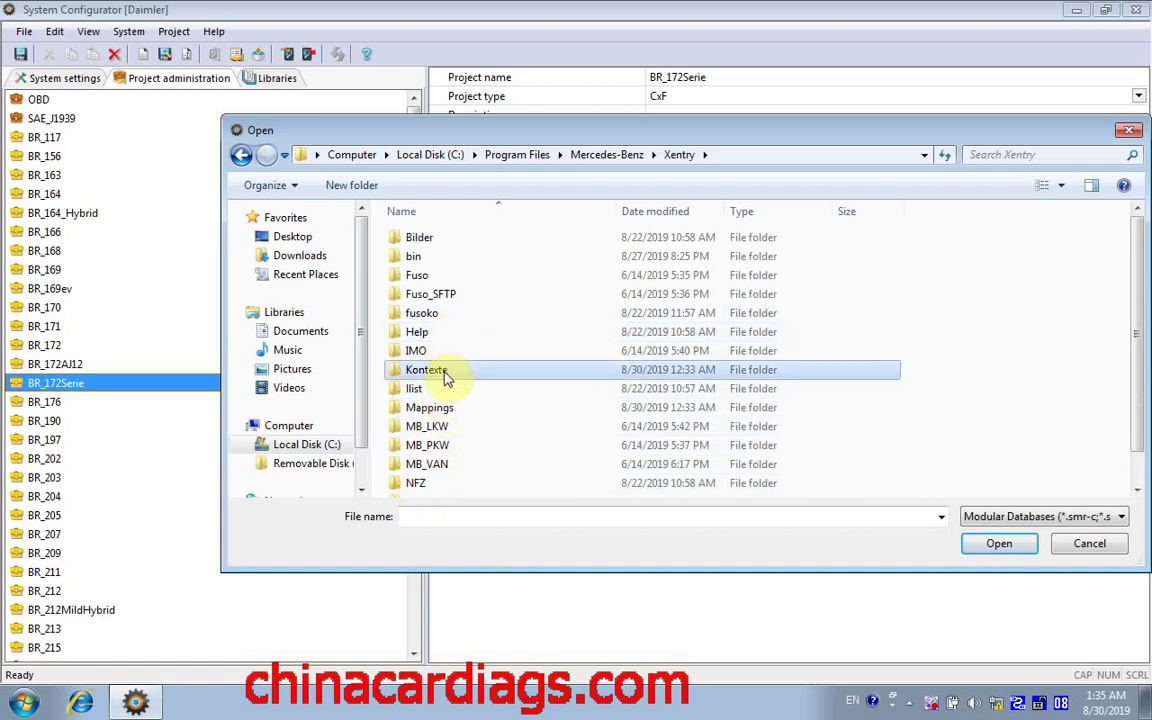
# Open the folder Kontexte\ODXProjekte\PKW_COMMON\dbr inside Xentry.
pyautogui.doubleClick(443, 371)
pyautogui.doubleClick(442, 294)
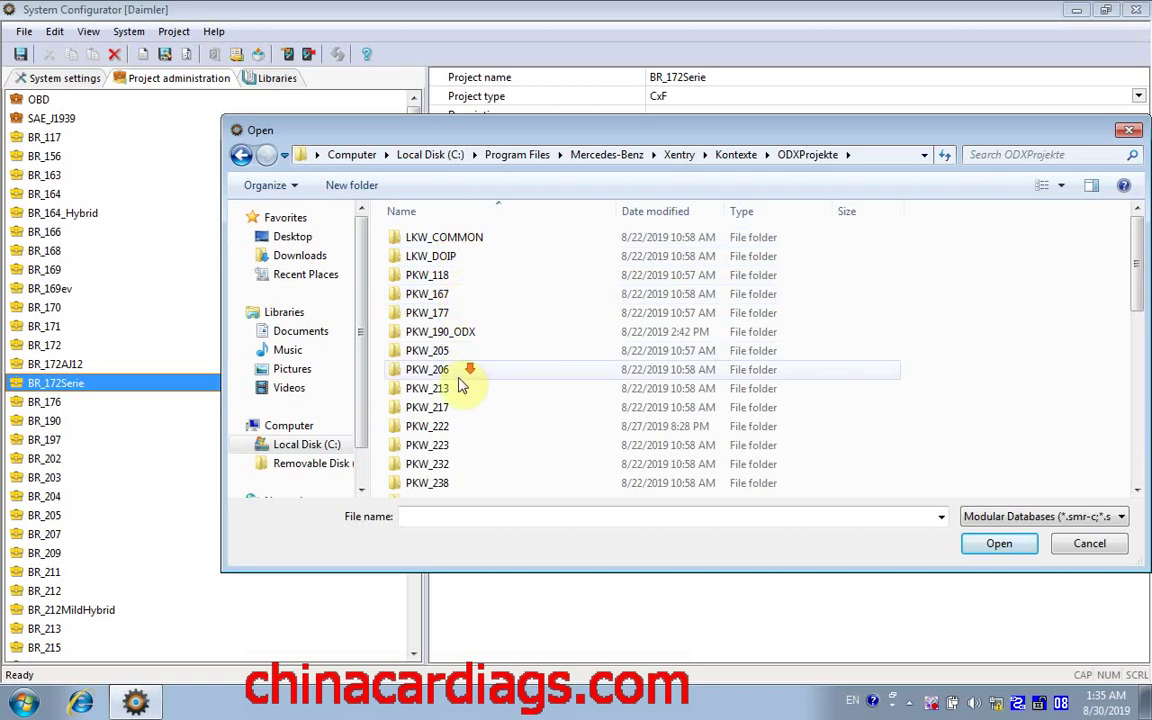
pyautogui.scroll(-2, 457, 397)
pyautogui.scroll(-4, 457, 397)
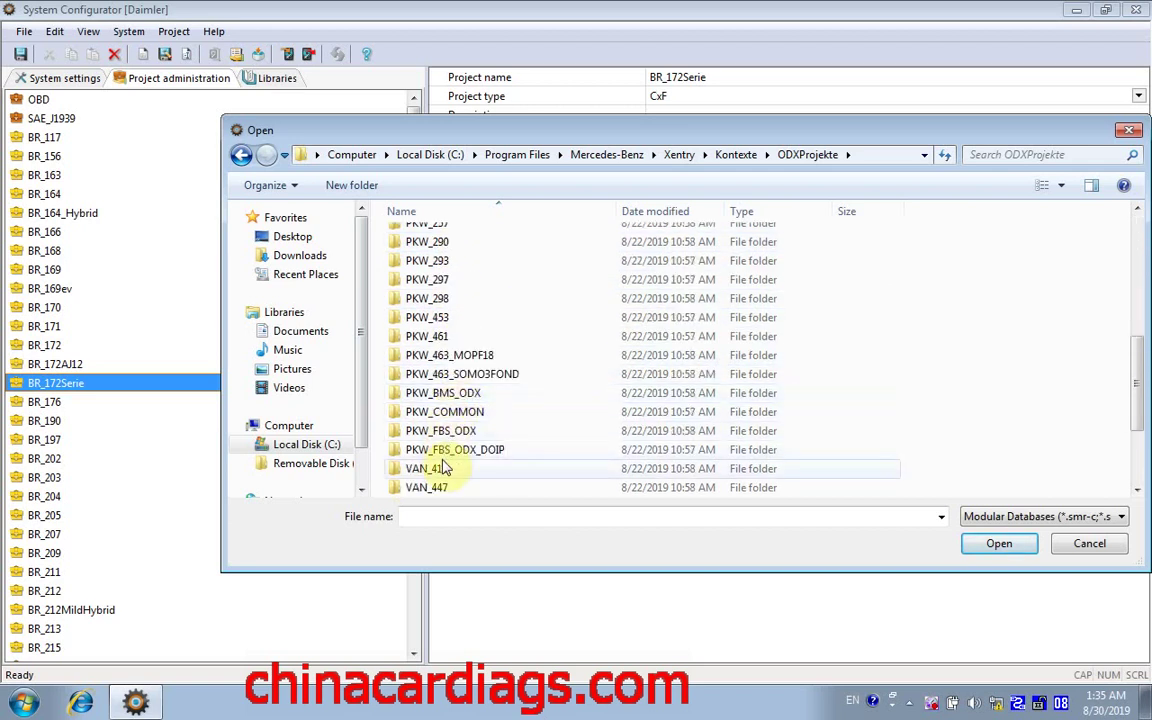
pyautogui.doubleClick(443, 414)
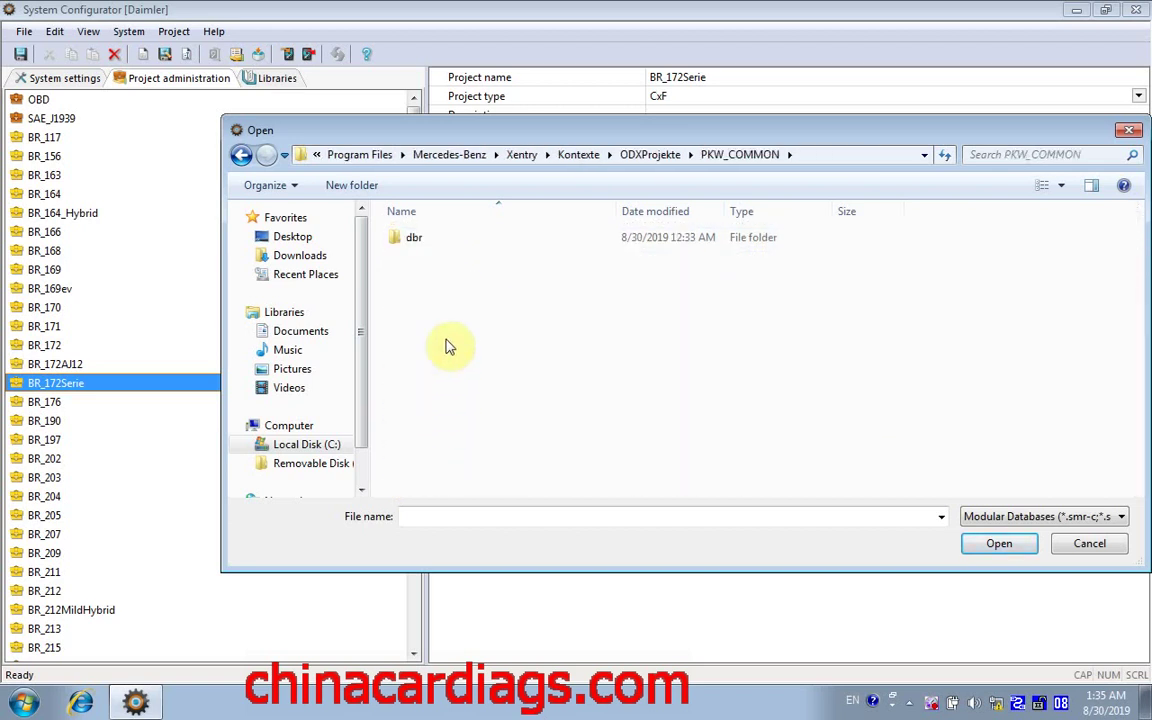
pyautogui.doubleClick(410, 238)
pyautogui.scroll(-15, 476, 368)
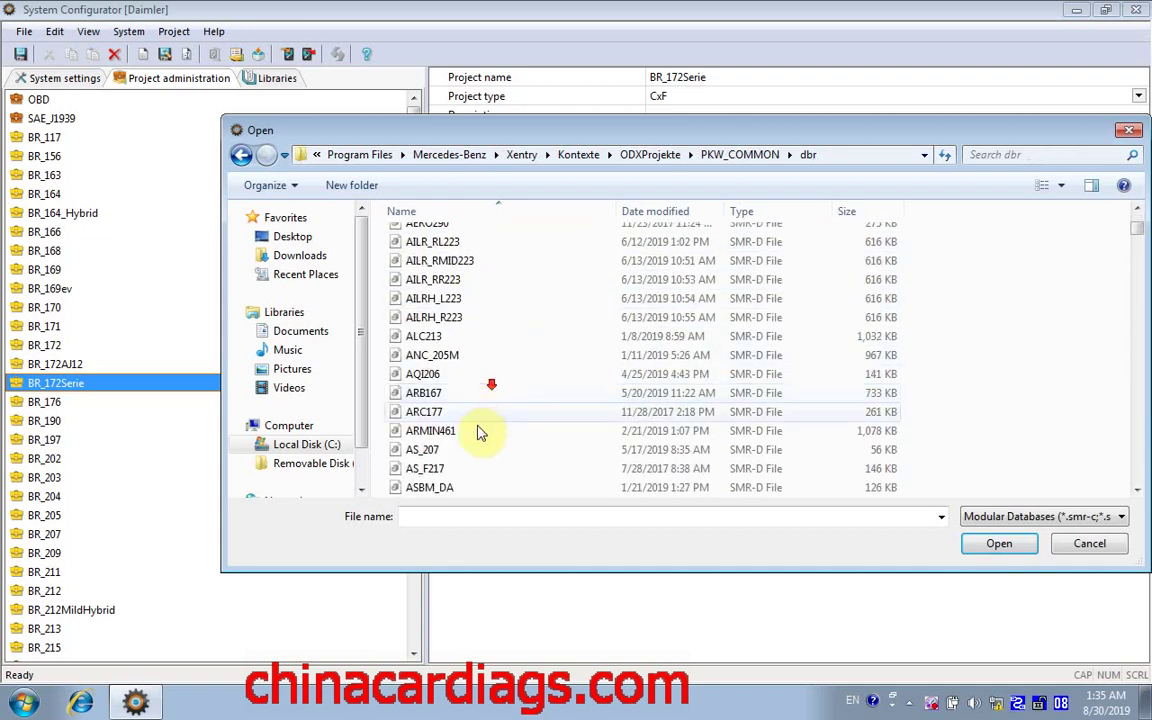
pyautogui.scroll(-6, 470, 440)
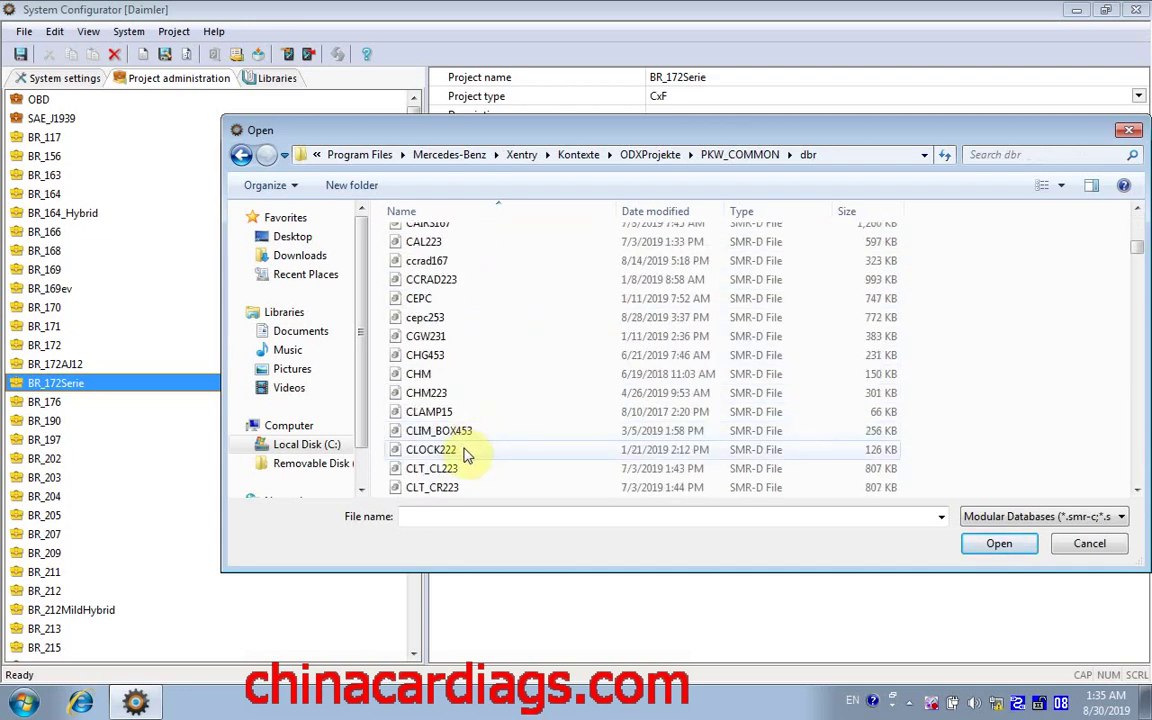
pyautogui.scroll(-15, 463, 458)
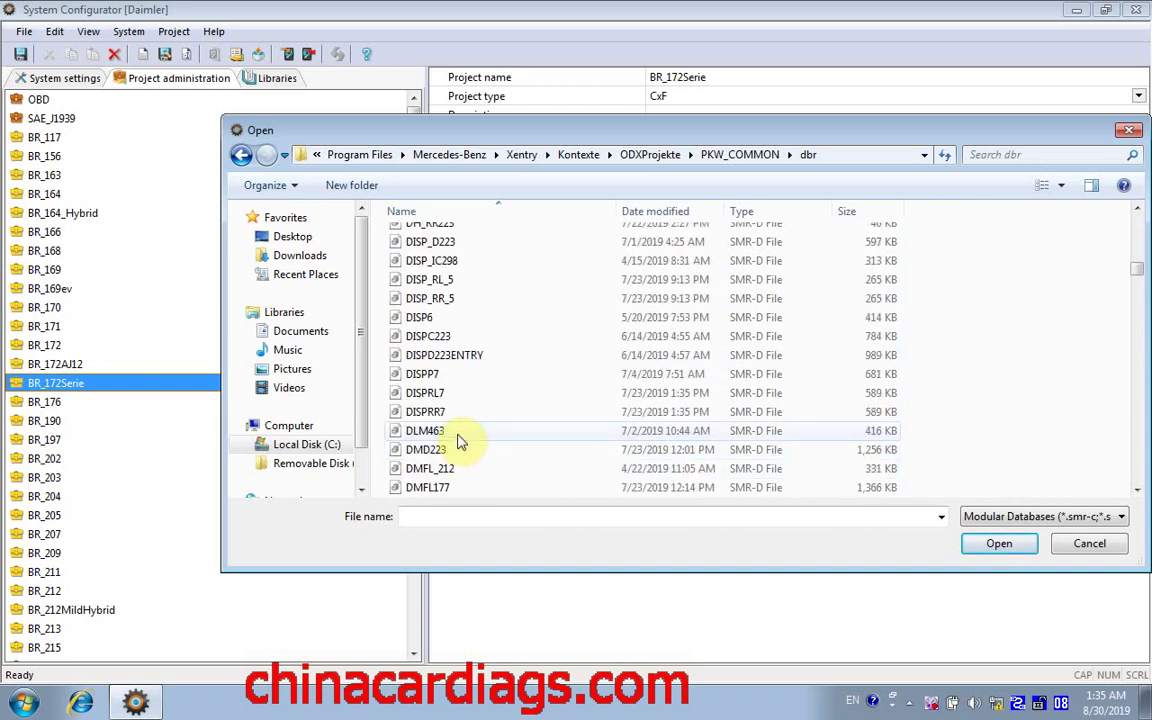
pyautogui.scroll(-20, 483, 418)
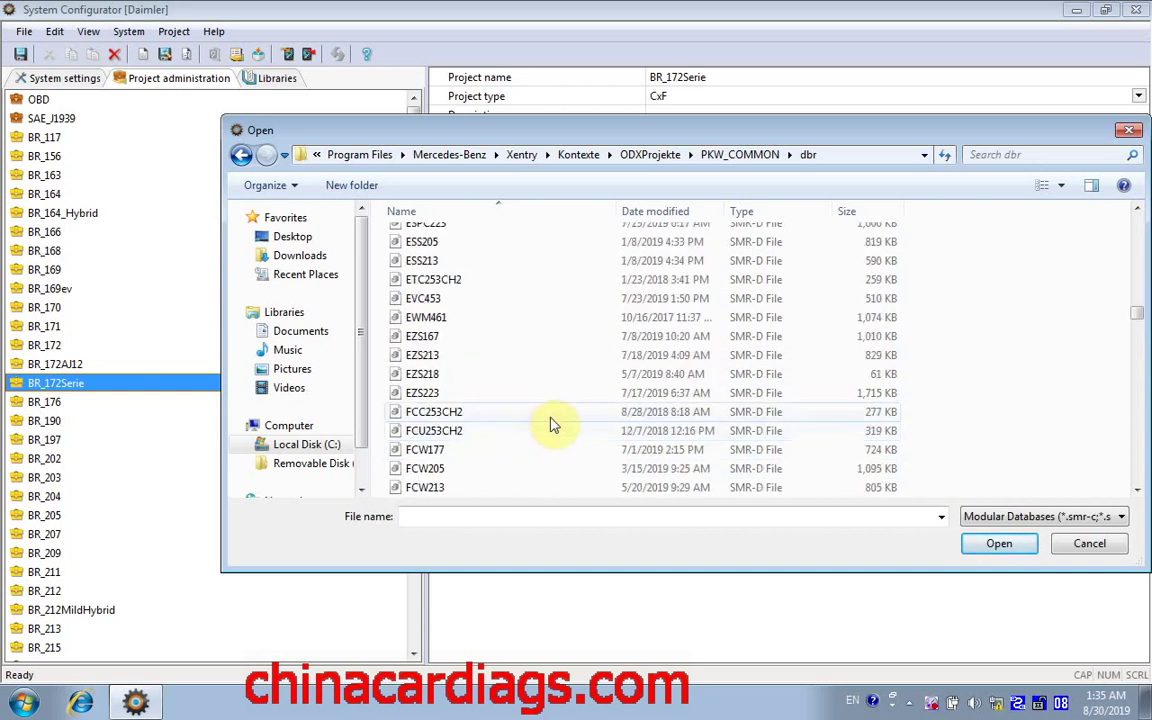
pyautogui.scroll(-8, 560, 420)
pyautogui.scroll(4, 463, 295)
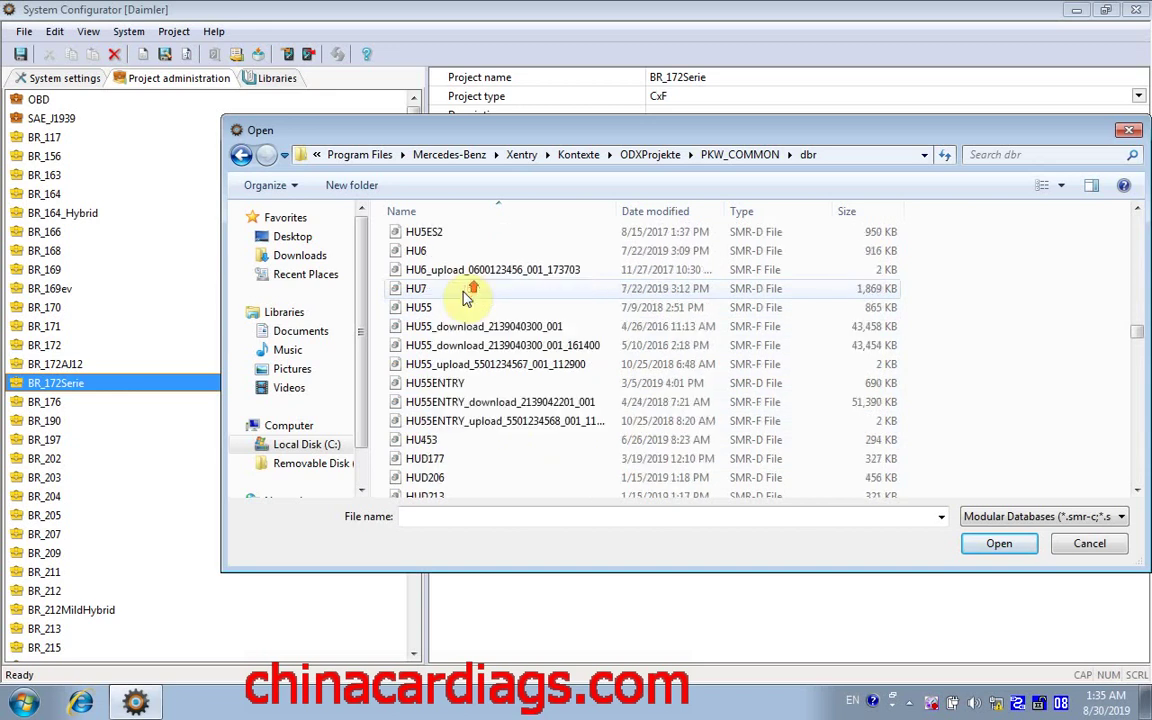
pyautogui.scroll(1, 458, 275)
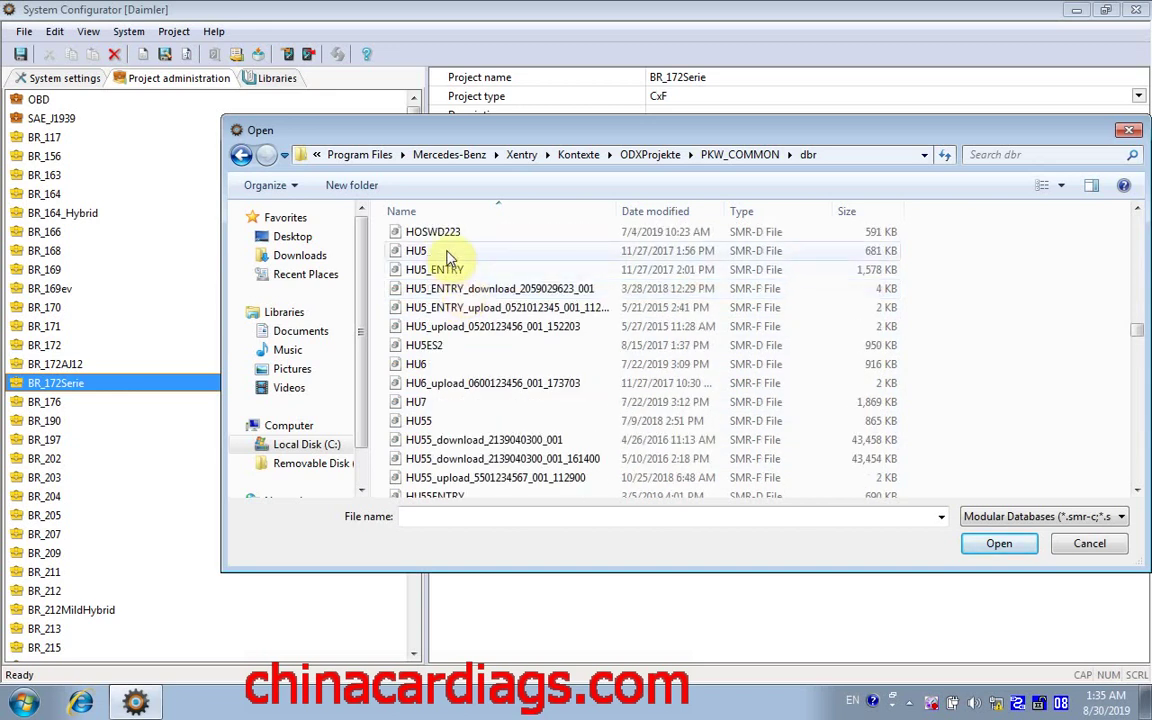
pyautogui.click(447, 252)
pyautogui.keyDown('ctrl'); pyautogui.click(450, 270); pyautogui.keyUp('ctrl')
pyautogui.keyDown('ctrl'); pyautogui.click(455, 289); pyautogui.keyUp('ctrl')
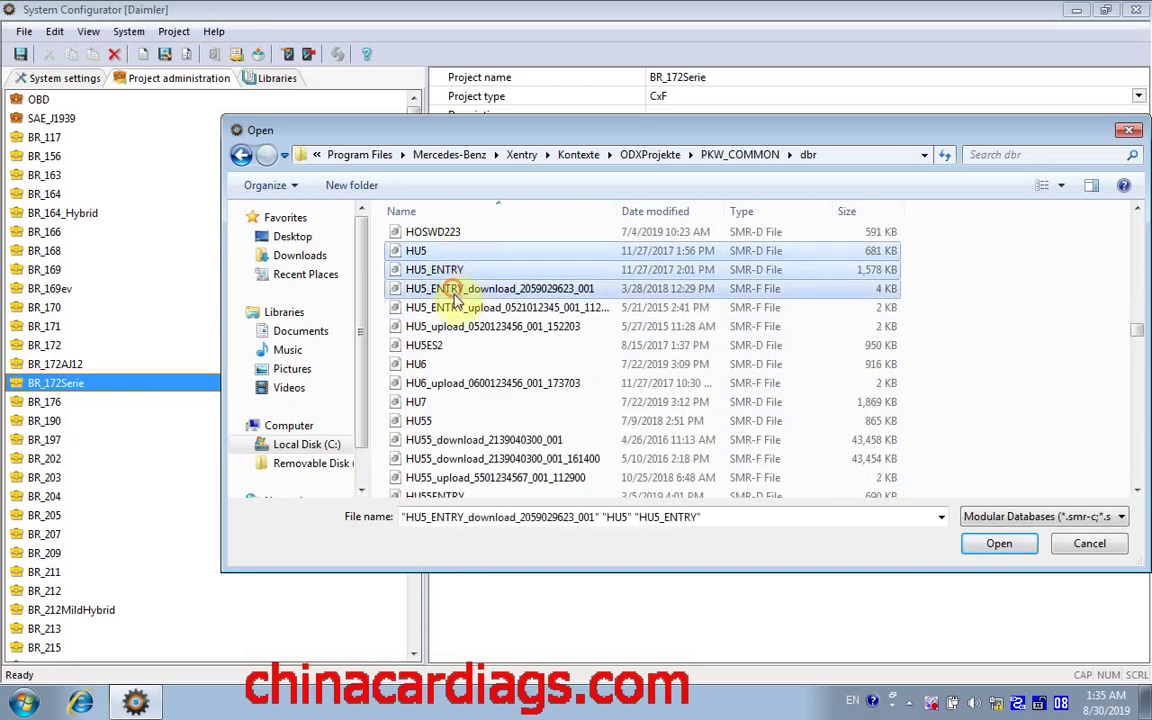
pyautogui.keyDown('ctrl'); pyautogui.click(449, 345); pyautogui.keyUp('ctrl')
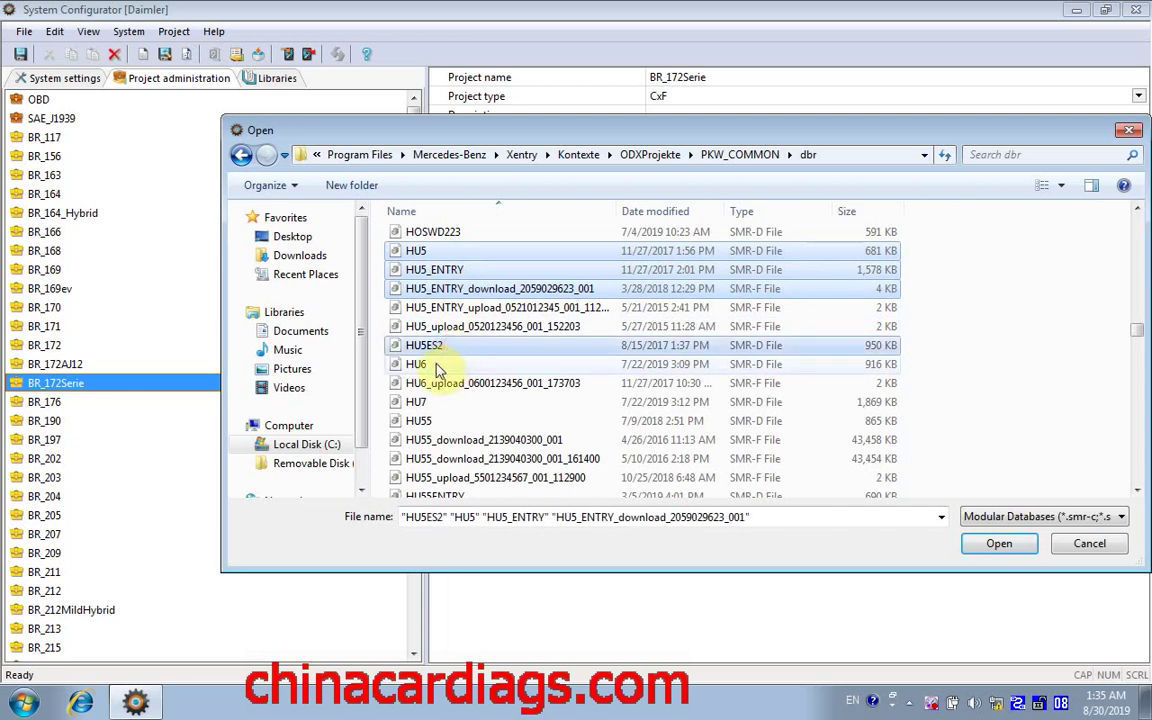
pyautogui.keyDown('ctrl'); pyautogui.click(437, 366); pyautogui.keyUp('ctrl')
pyautogui.keyDown('ctrl'); pyautogui.click(447, 328); pyautogui.keyUp('ctrl')
pyautogui.keyDown('ctrl'); pyautogui.click(449, 401); pyautogui.keyUp('ctrl')
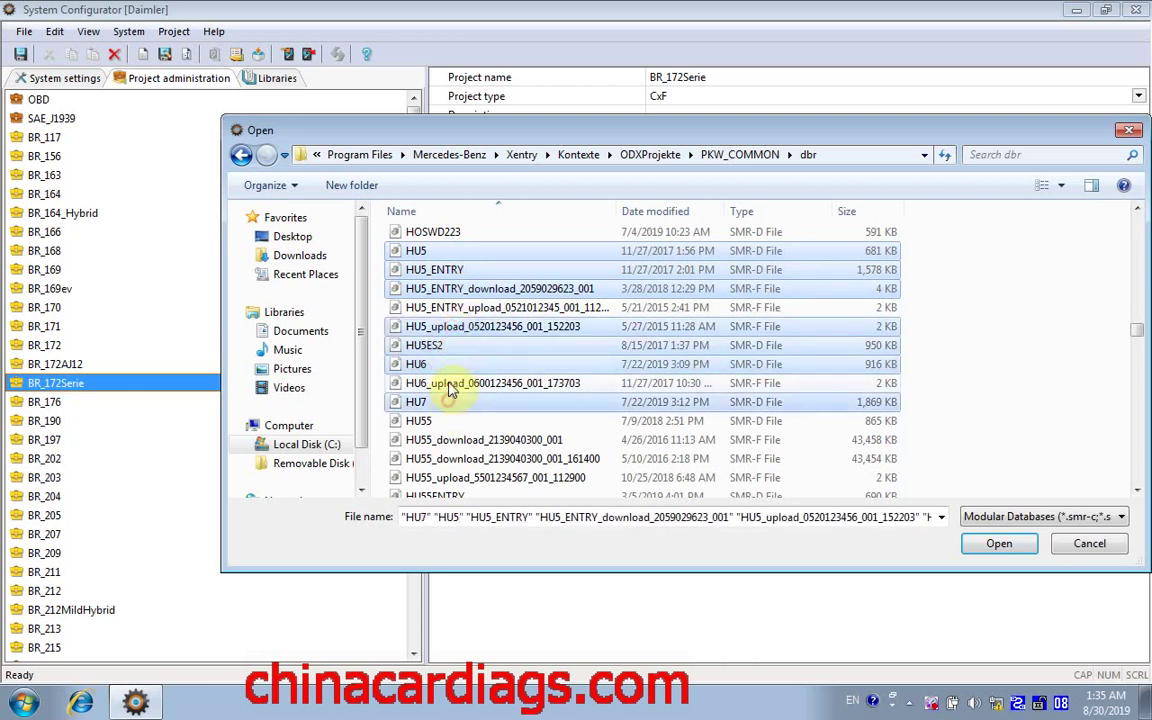
pyautogui.keyDown('ctrl'); pyautogui.click(449, 385); pyautogui.keyUp('ctrl')
pyautogui.keyDown('ctrl'); pyautogui.click(430, 421); pyautogui.keyUp('ctrl')
pyautogui.keyDown('ctrl'); pyautogui.click(441, 441); pyautogui.keyUp('ctrl')
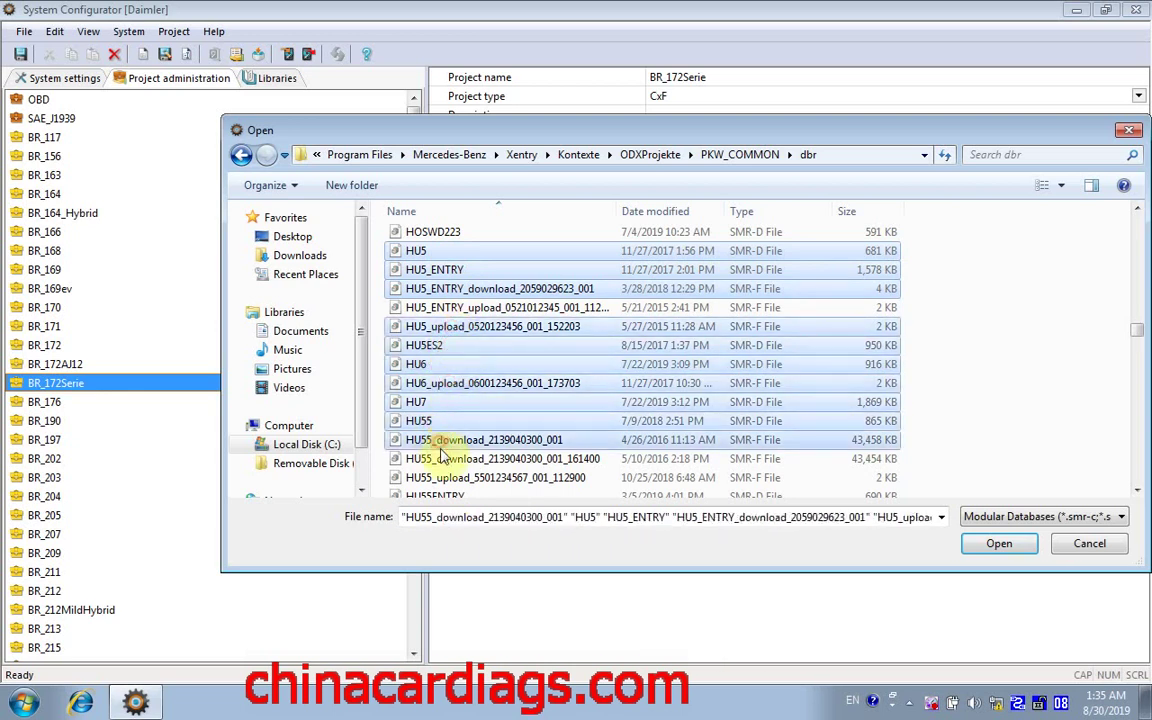
pyautogui.keyDown('ctrl'); pyautogui.click(447, 460); pyautogui.keyUp('ctrl')
pyautogui.keyDown('ctrl'); pyautogui.click(455, 478); pyautogui.keyUp('ctrl')
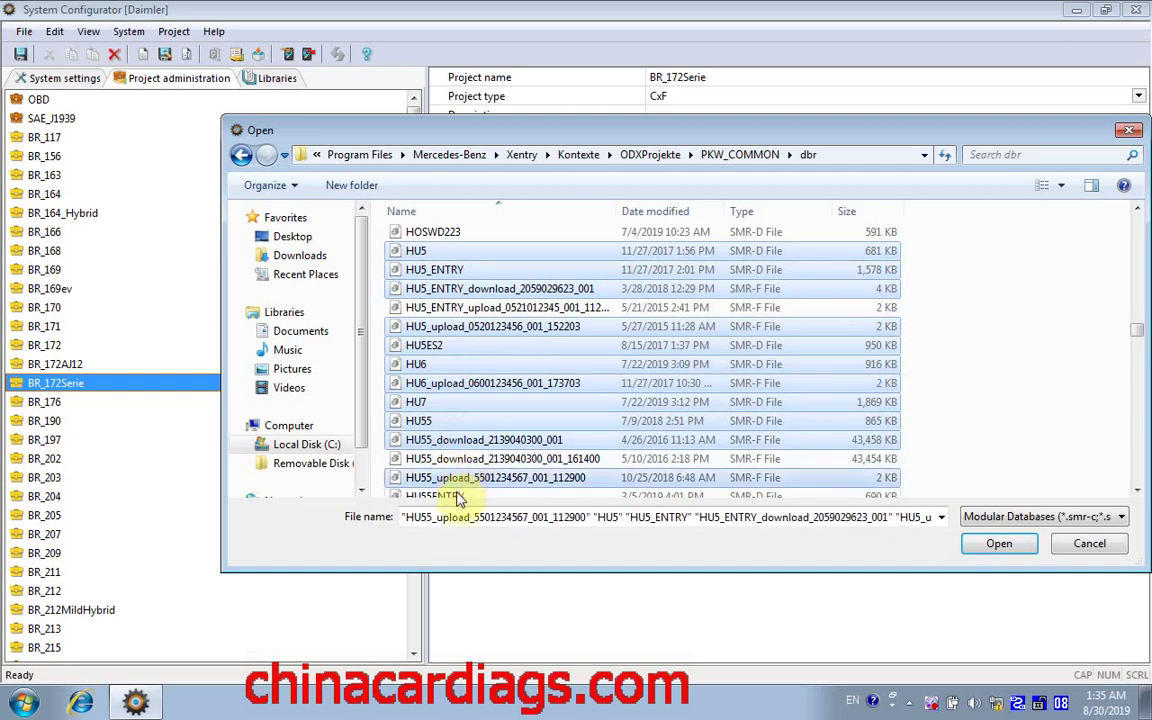
pyautogui.keyDown('ctrl'); pyautogui.click(457, 497); pyautogui.keyUp('ctrl')
pyautogui.click(1000, 545)
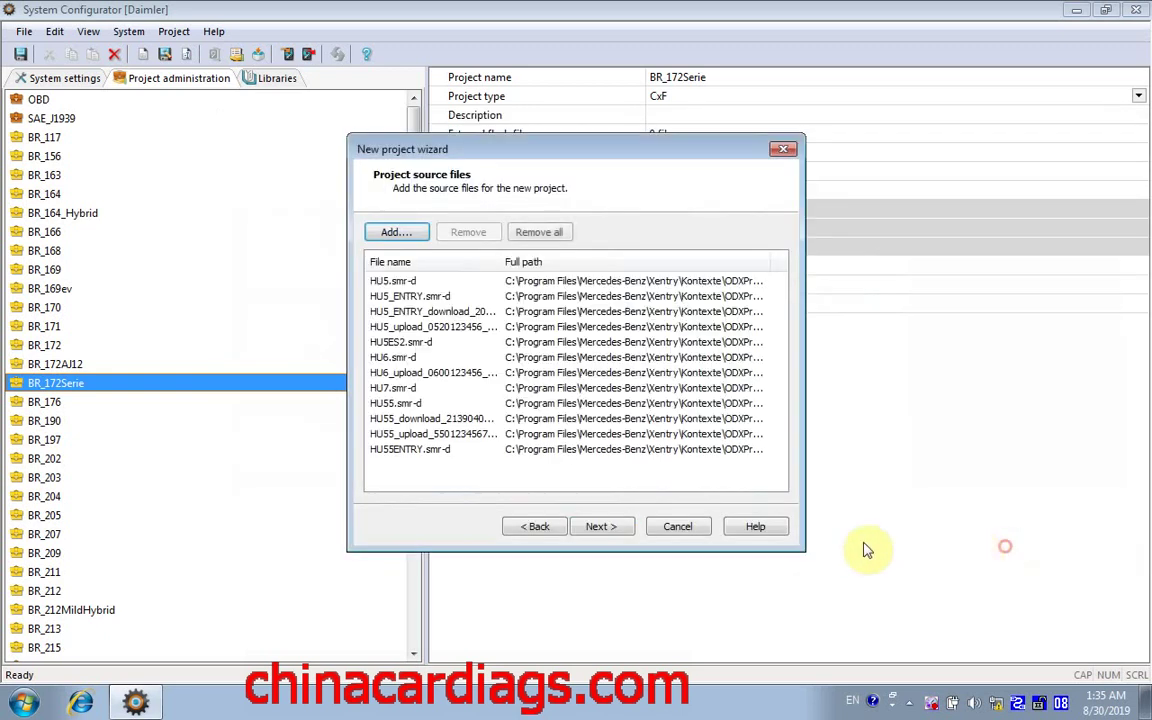
# Name the project Hu55 with a DefaultVIT, generate it and finish the wizard.
pyautogui.click(597, 527)
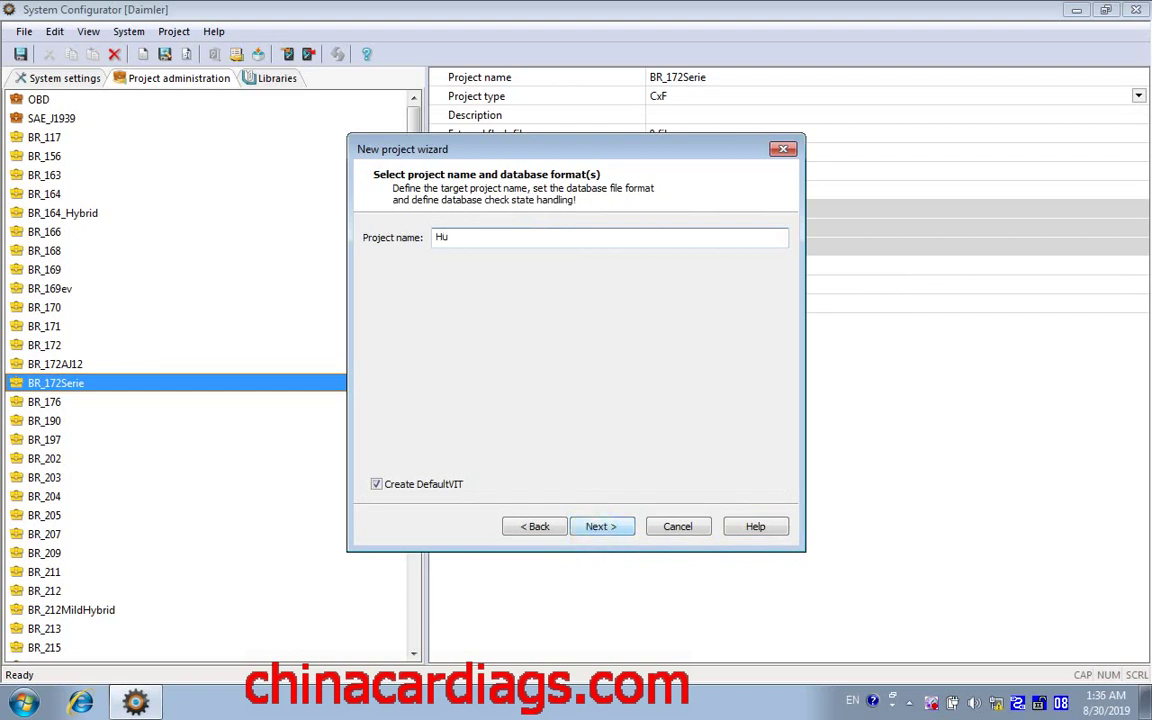
pyautogui.click(598, 527)
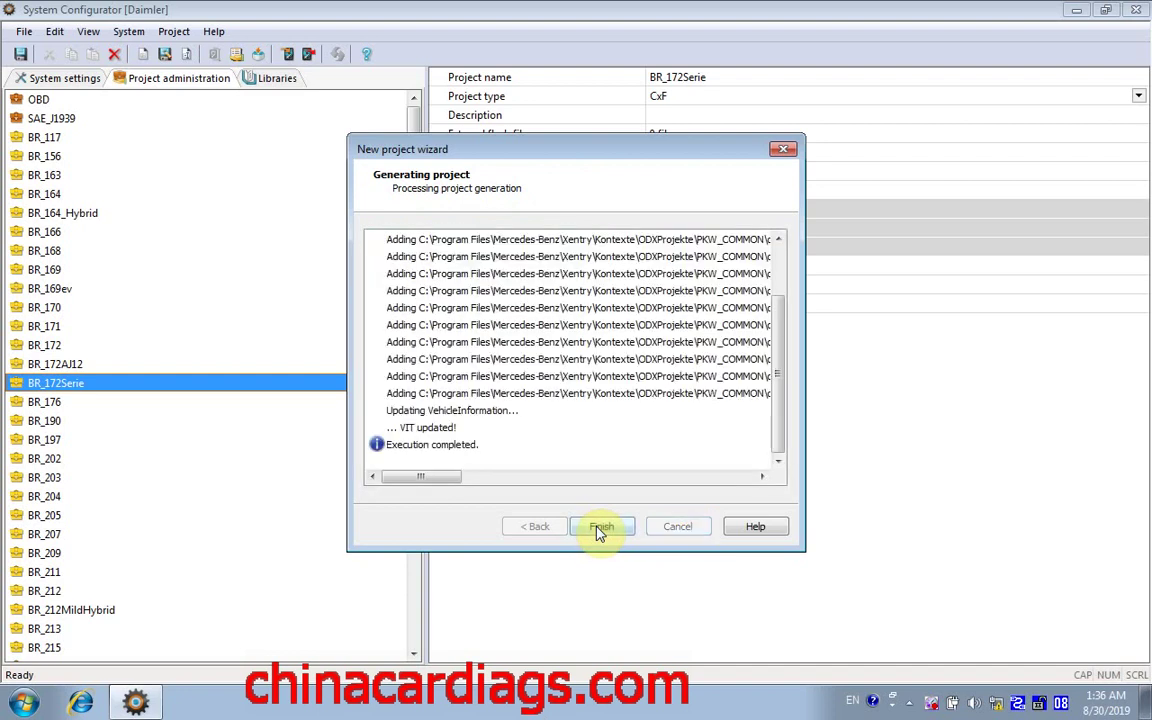
pyautogui.click(601, 527)
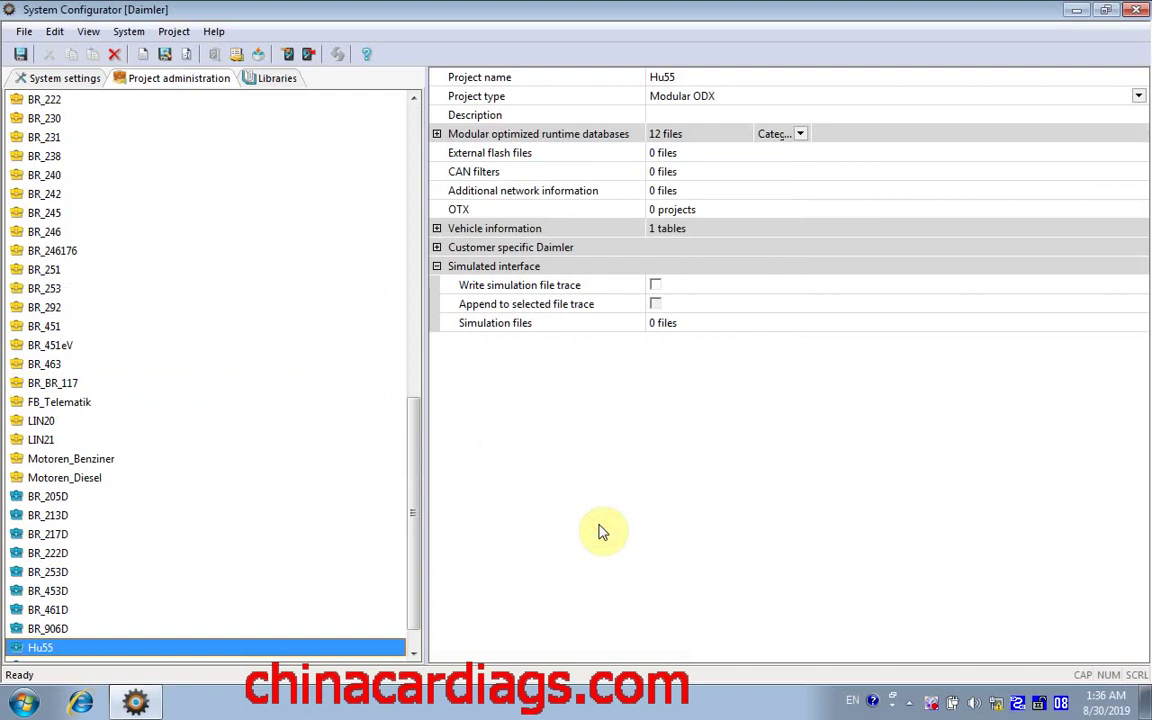
# In the Hu55 vehicle information table, map CAN1 to CAN 1 and ETHERNET1 to Ethernet 1, and look through the logical links.
pyautogui.click(436, 229)
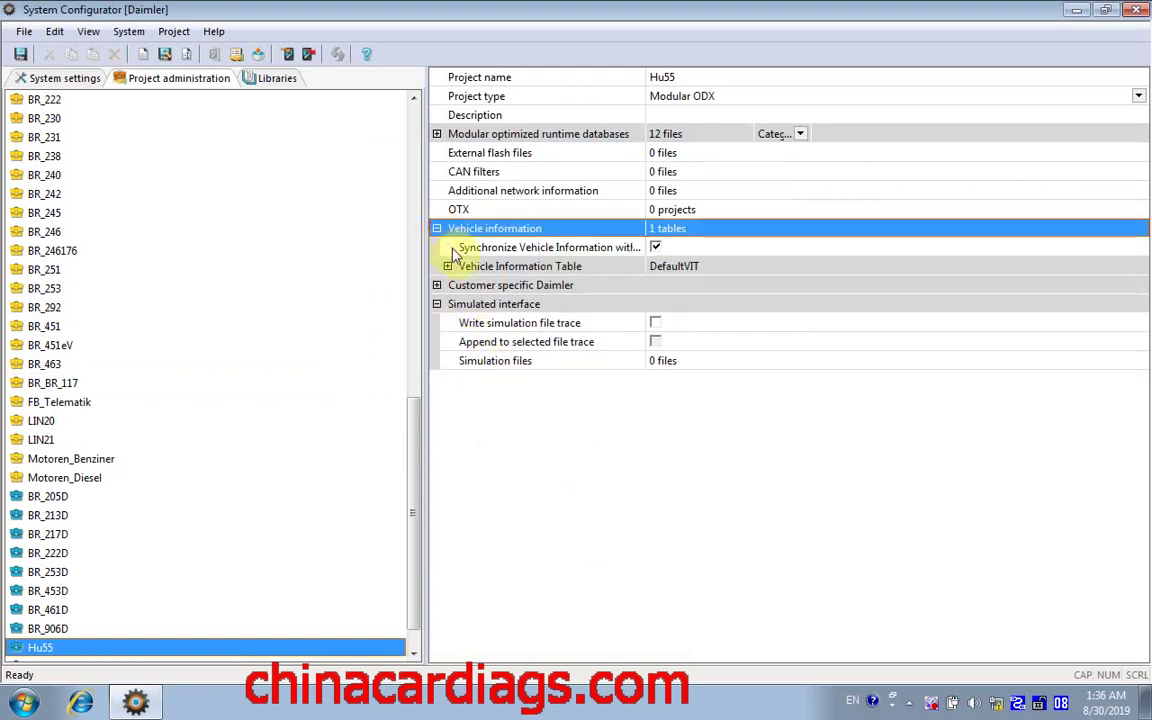
pyautogui.click(448, 267)
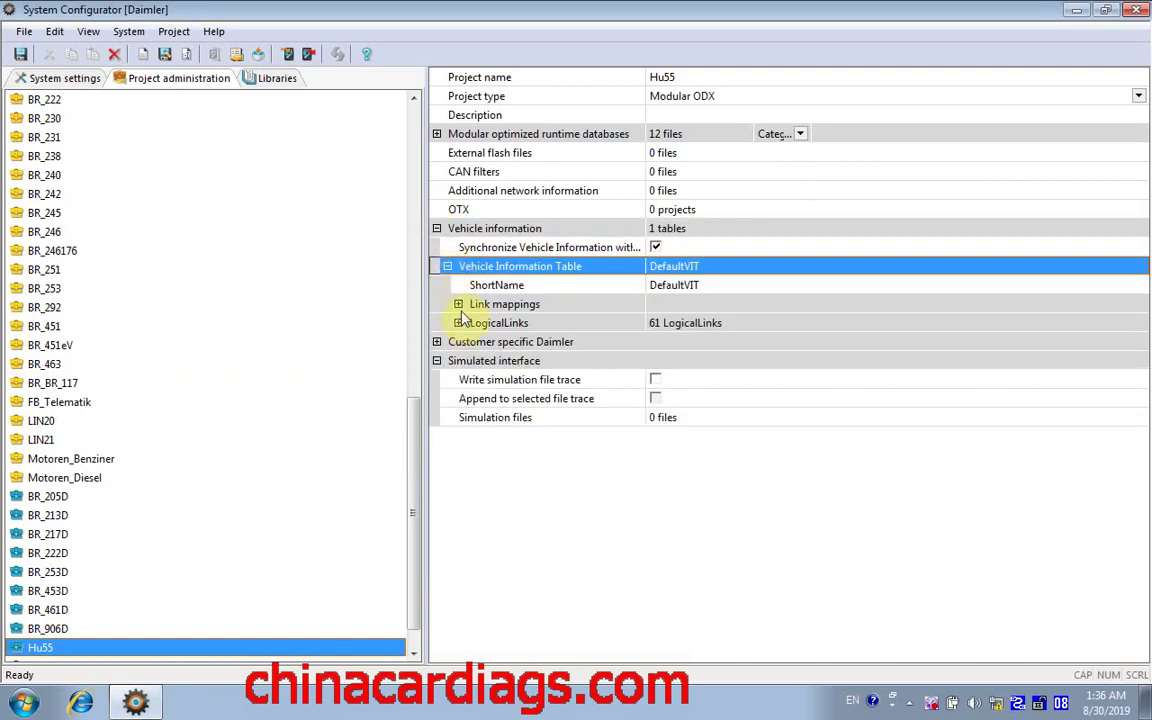
pyautogui.click(458, 304)
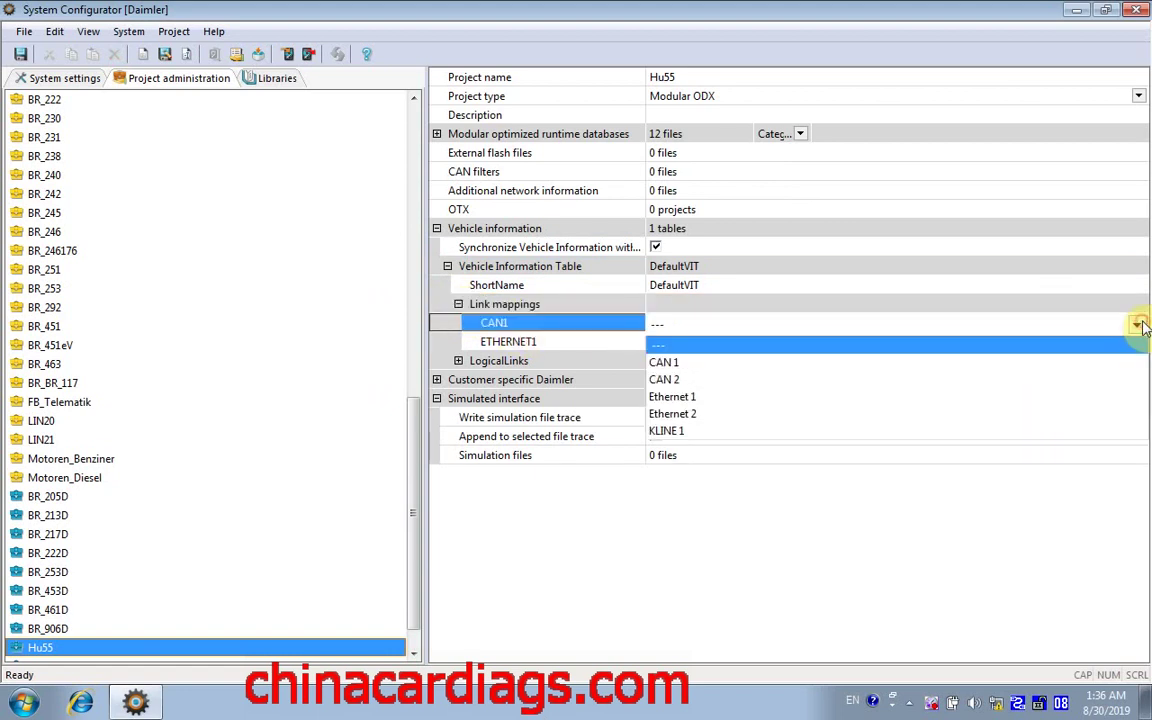
pyautogui.click(1044, 361)
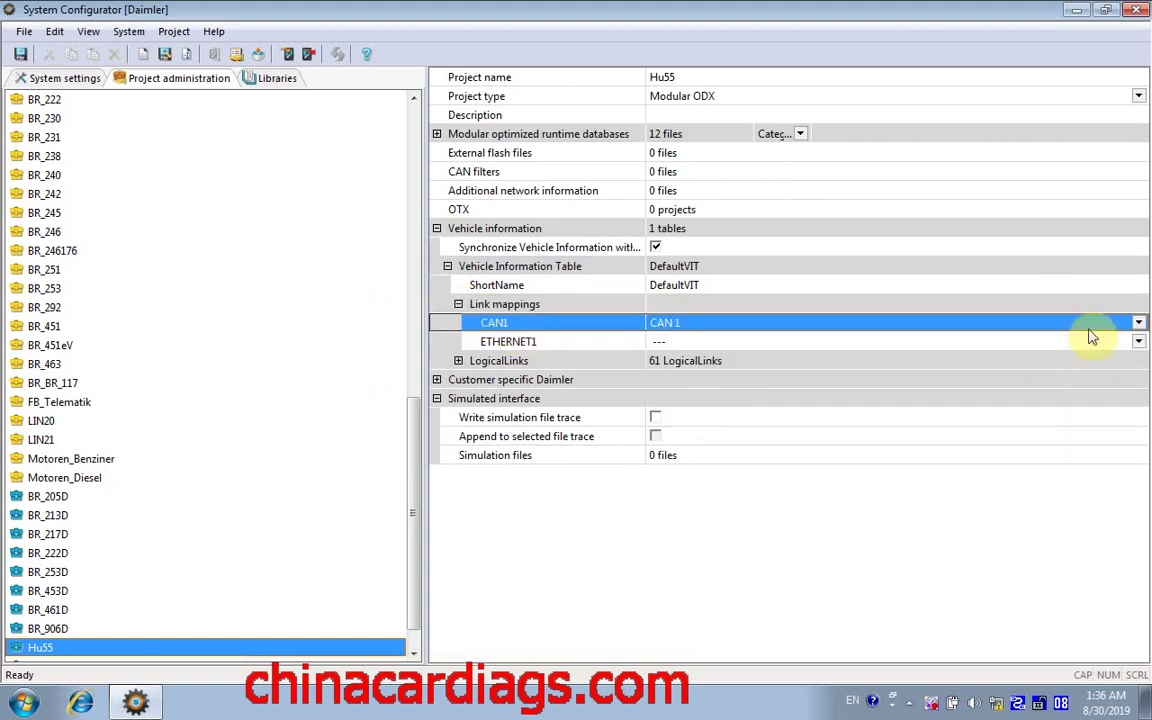
pyautogui.click(1137, 341)
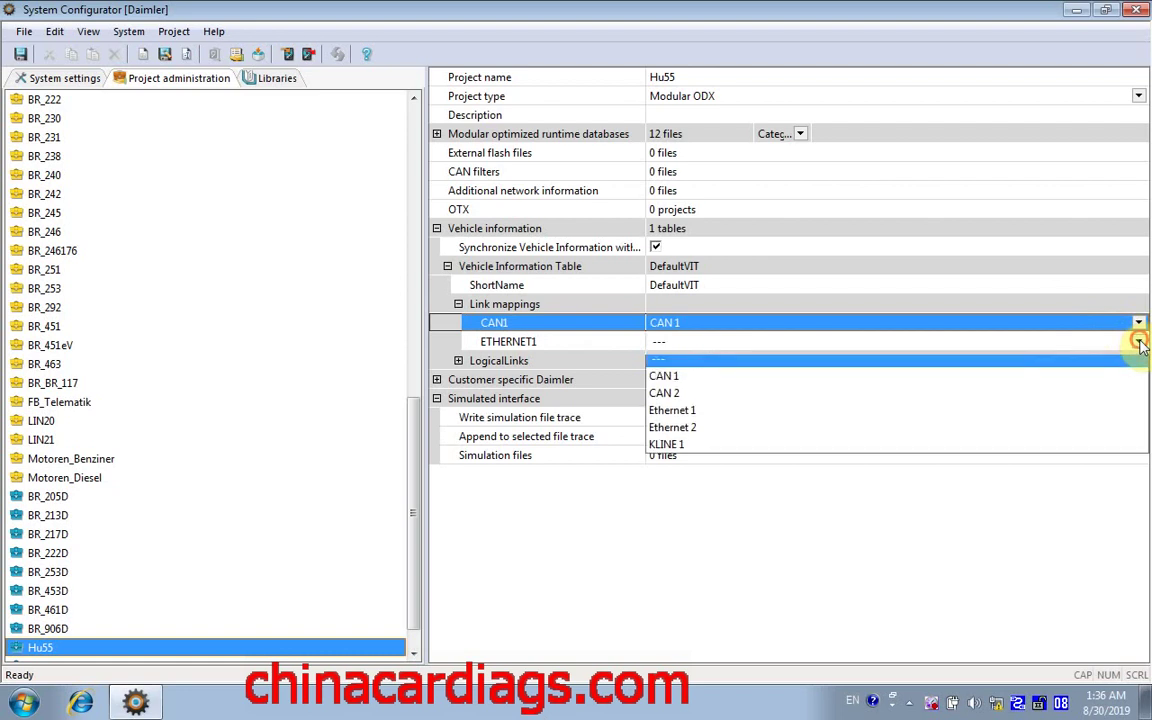
pyautogui.click(1035, 420)
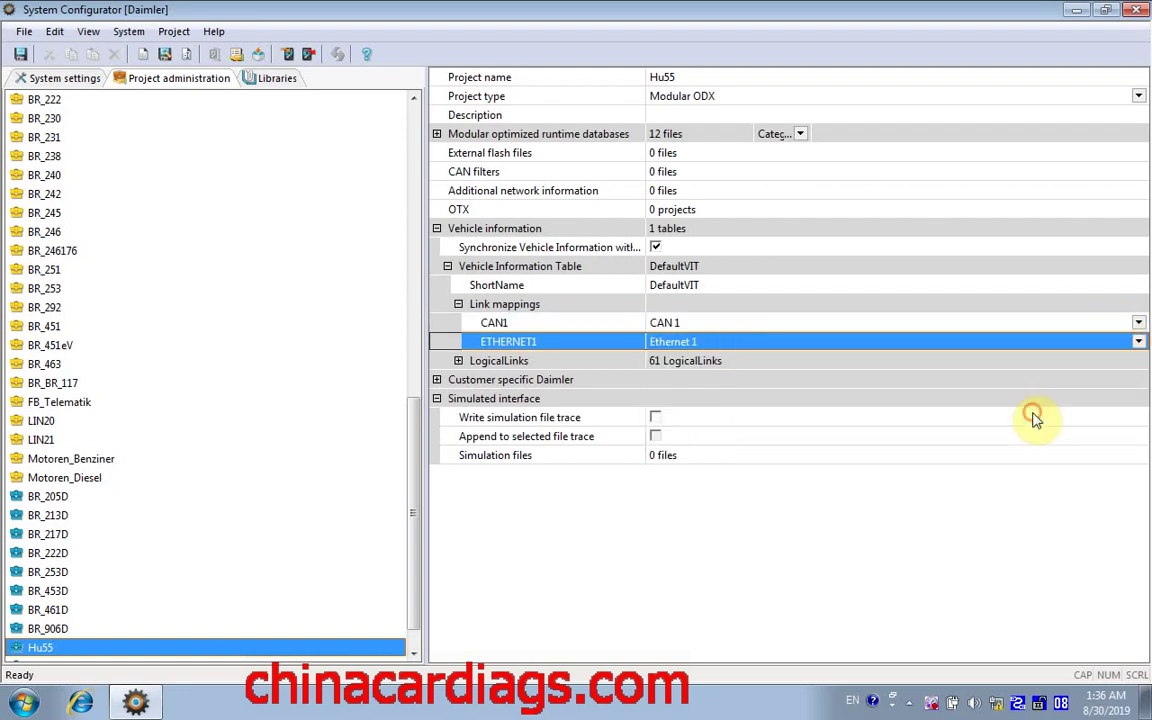
pyautogui.click(458, 361)
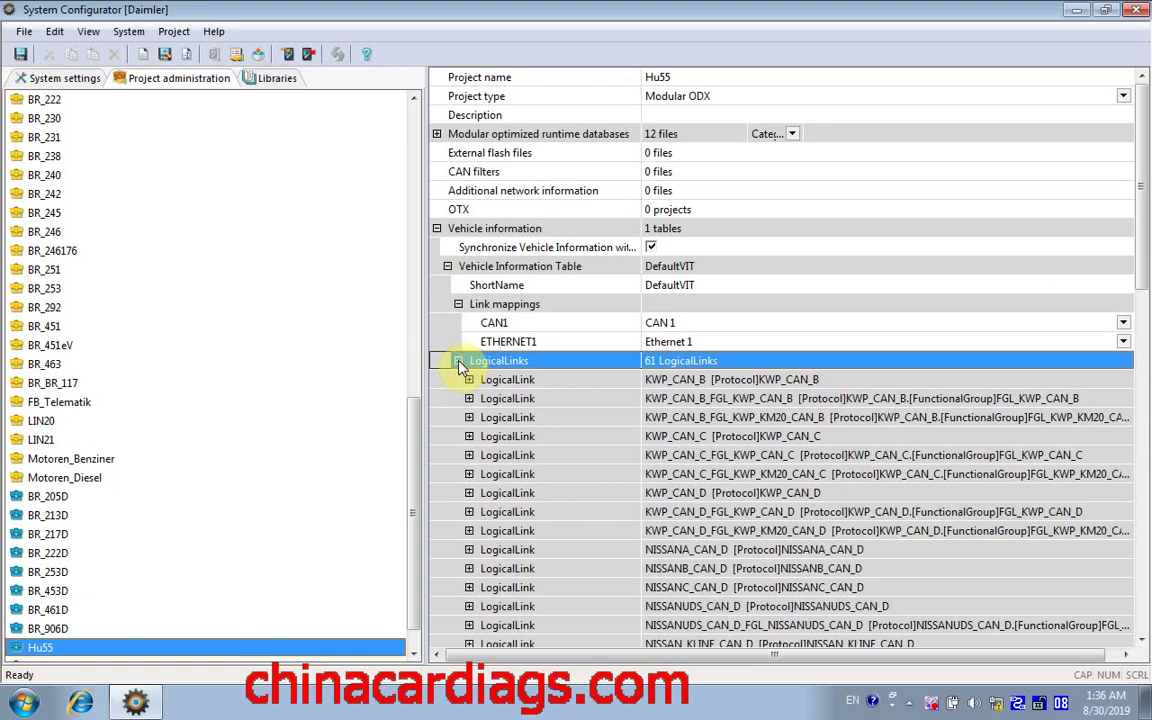
pyautogui.click(458, 361)
pyautogui.click(437, 228)
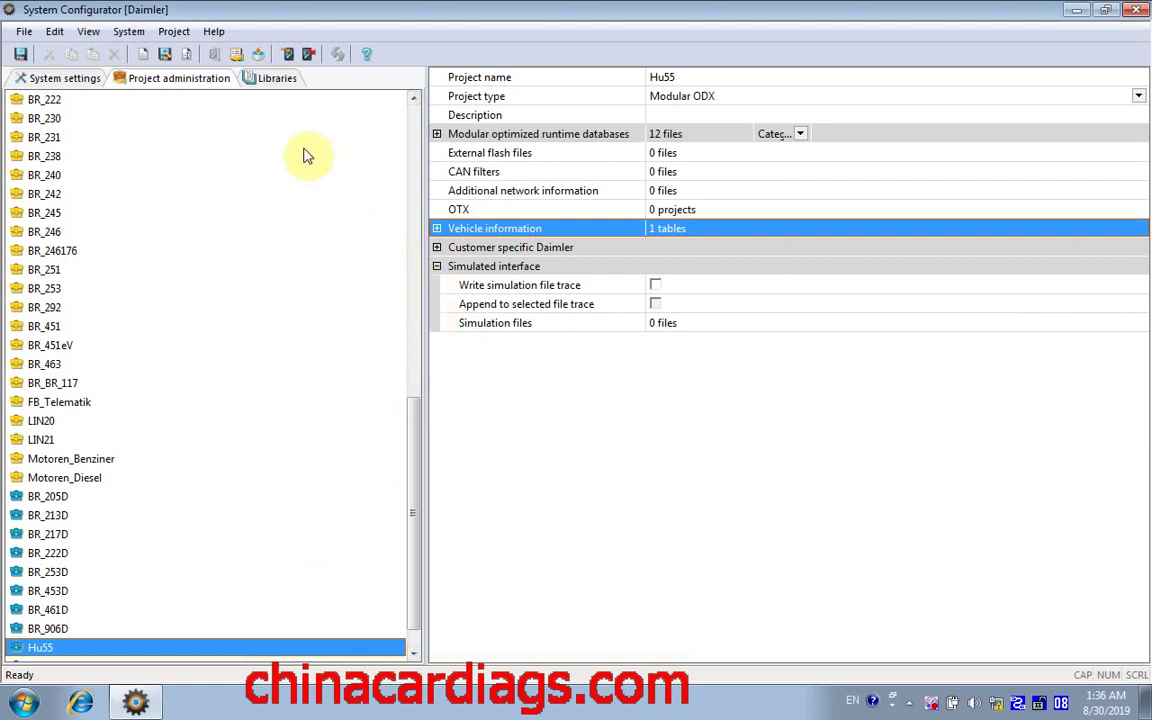
# Examine the files held in the SMR and CBF libraries.
pyautogui.click(272, 79)
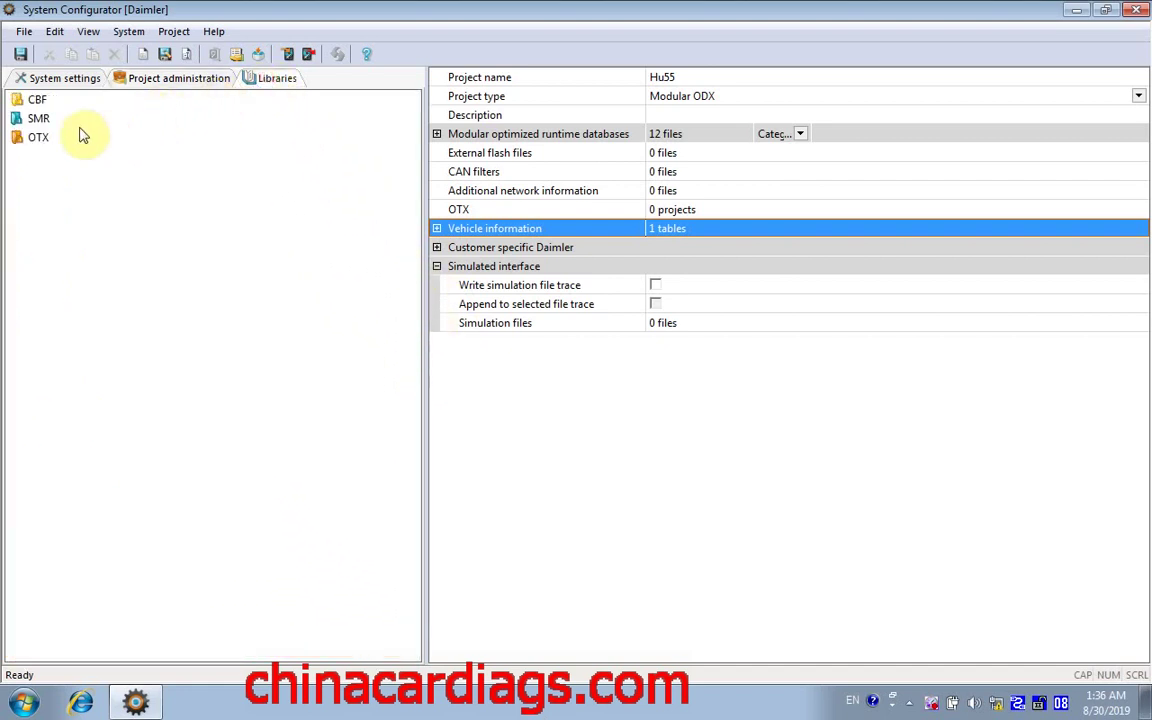
pyautogui.click(38, 118)
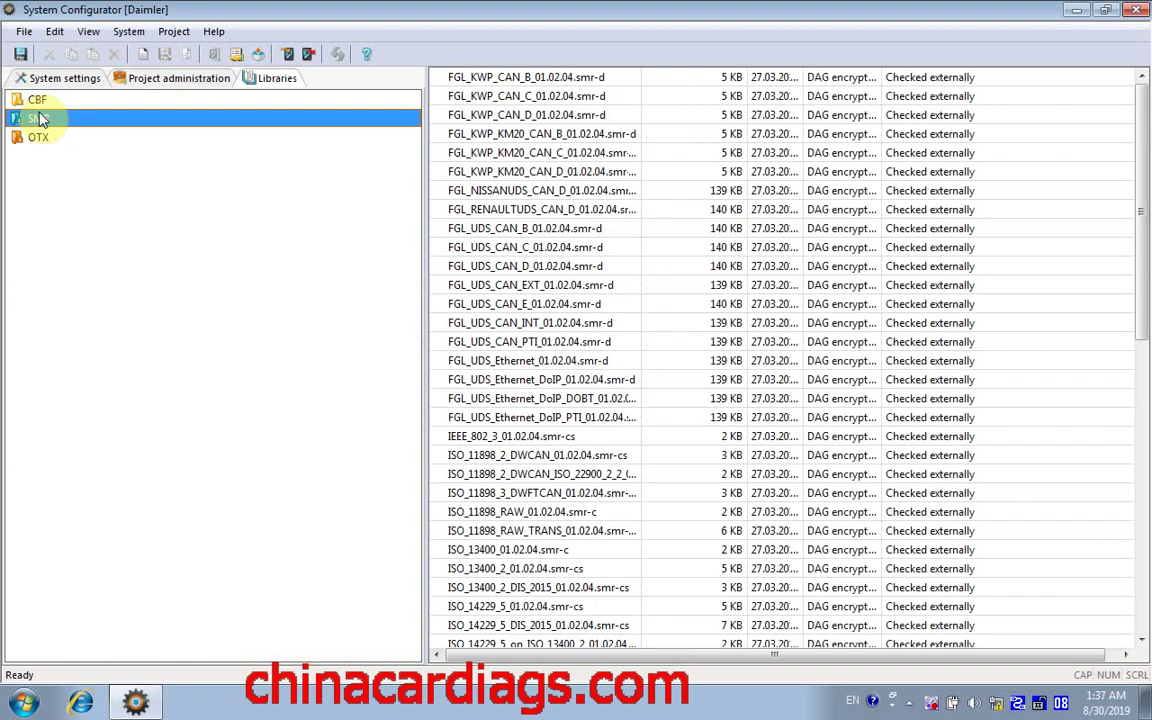
pyautogui.click(38, 100)
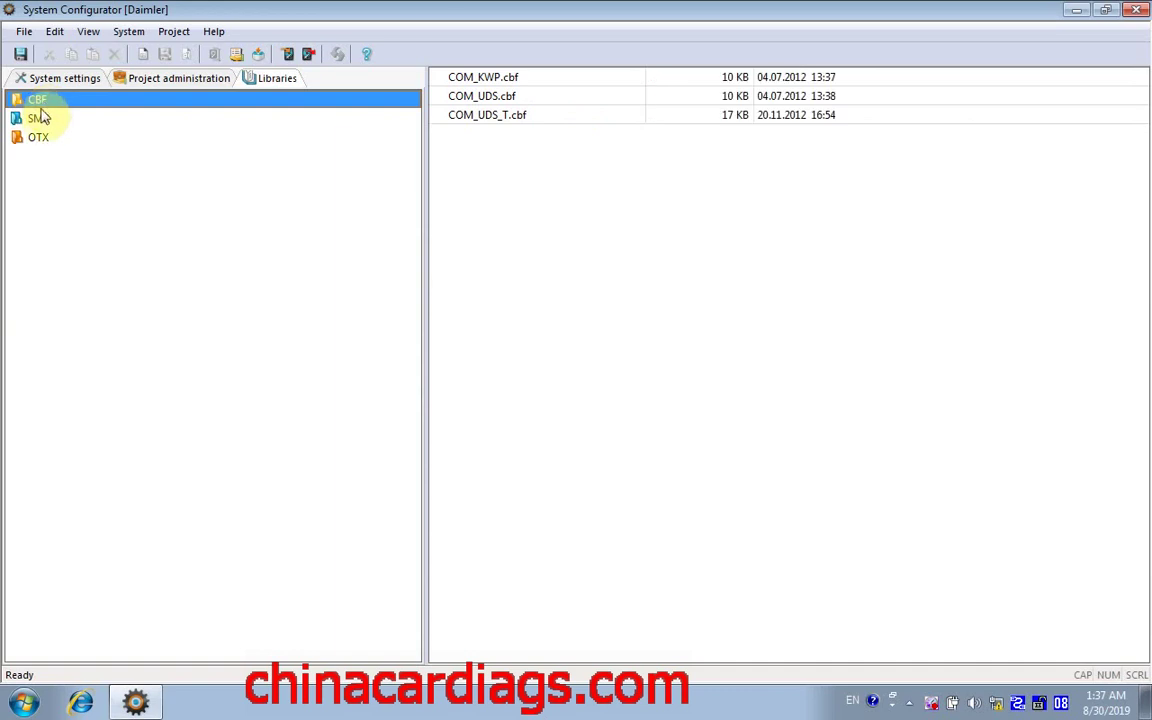
pyautogui.click(38, 119)
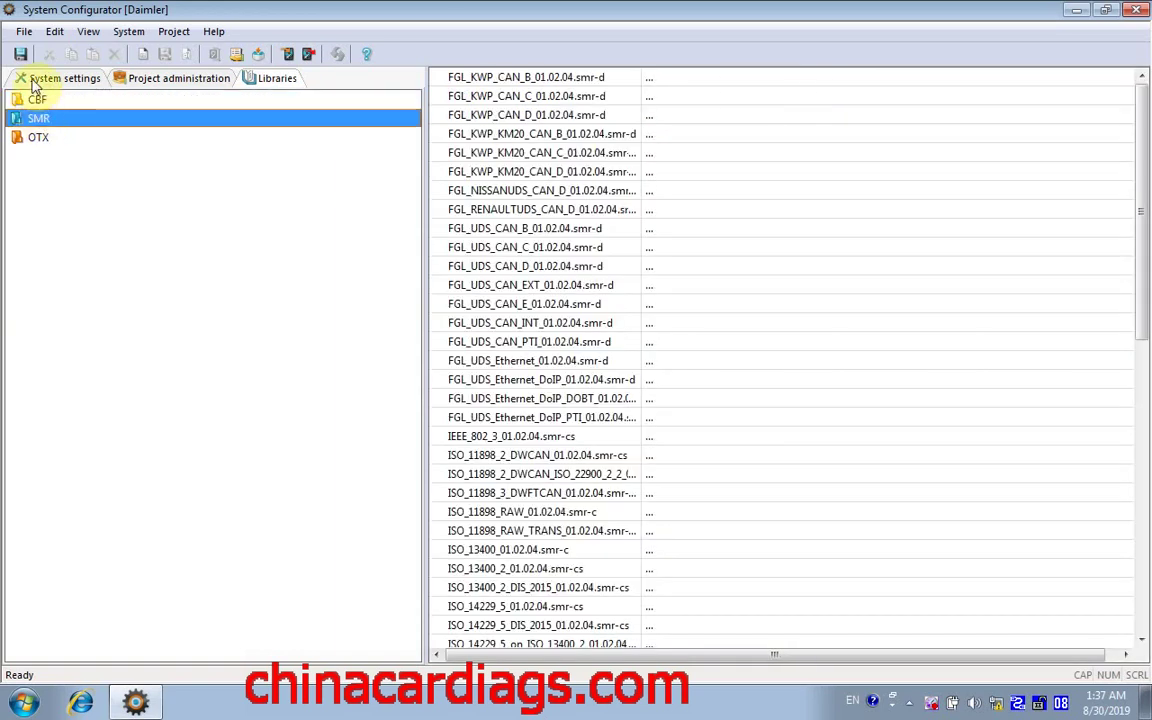
pyautogui.click(36, 84)
pyautogui.click(34, 138)
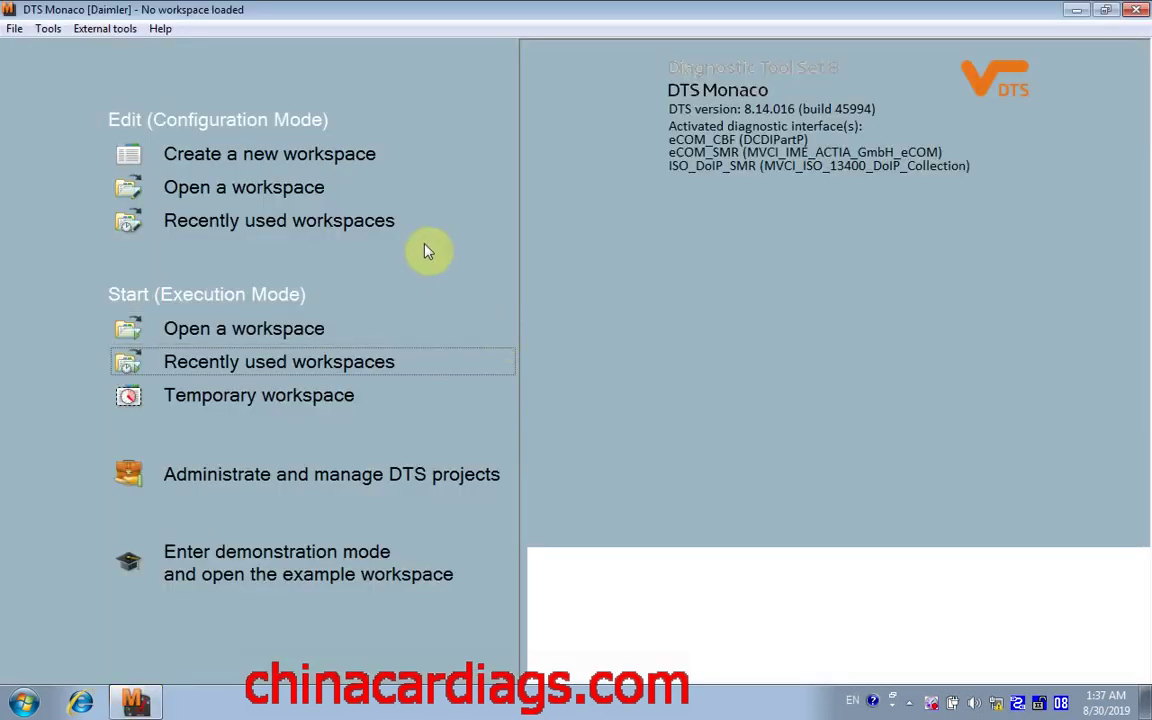
# In DTS Monaco, create a workspace for project Hu55 from template MBCar_MBVan_SMR_DiagnosticCAN_V_02_05, keeping the eCOM_SMR and ISO_DoIP_SMR interfaces.
pyautogui.click(329, 154)
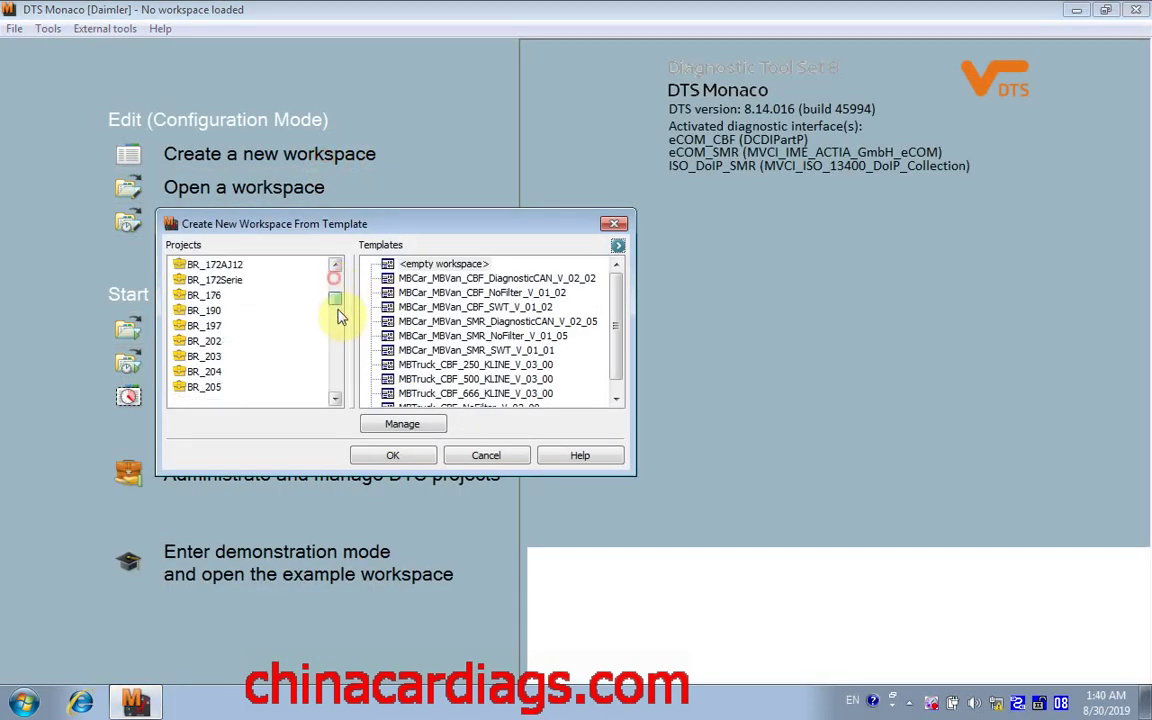
pyautogui.moveTo(338, 312); pyautogui.dragTo(338, 384)
pyautogui.click(200, 310)
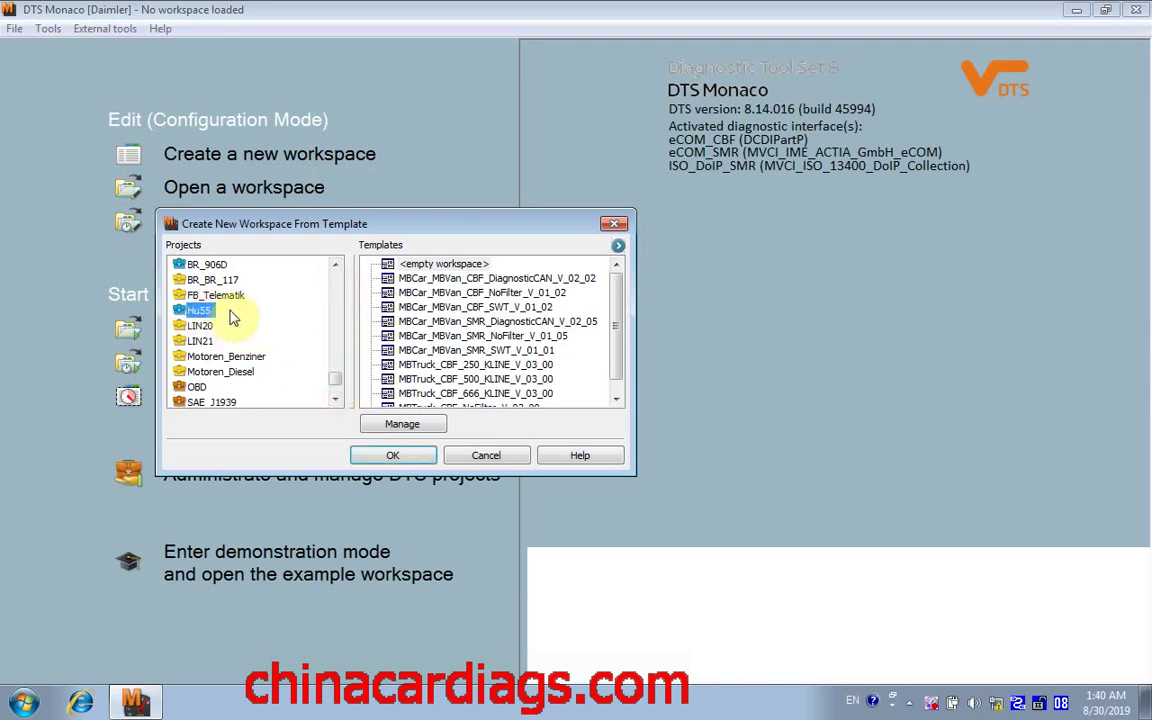
pyautogui.click(510, 322)
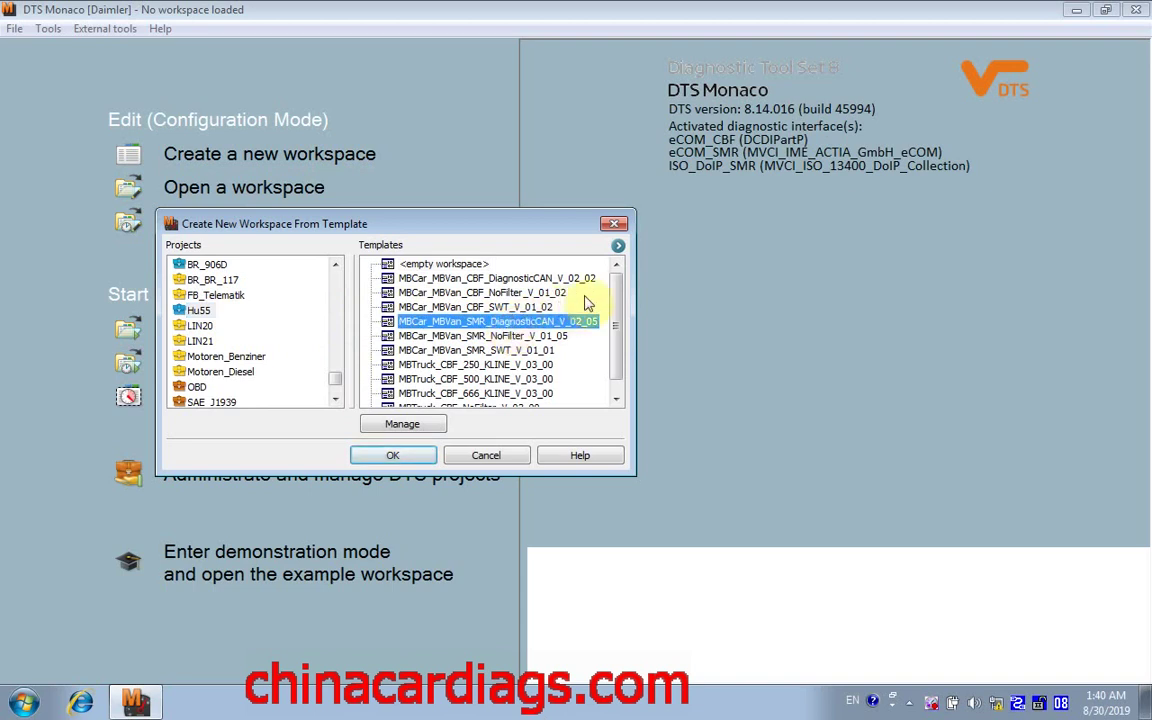
pyautogui.click(619, 247)
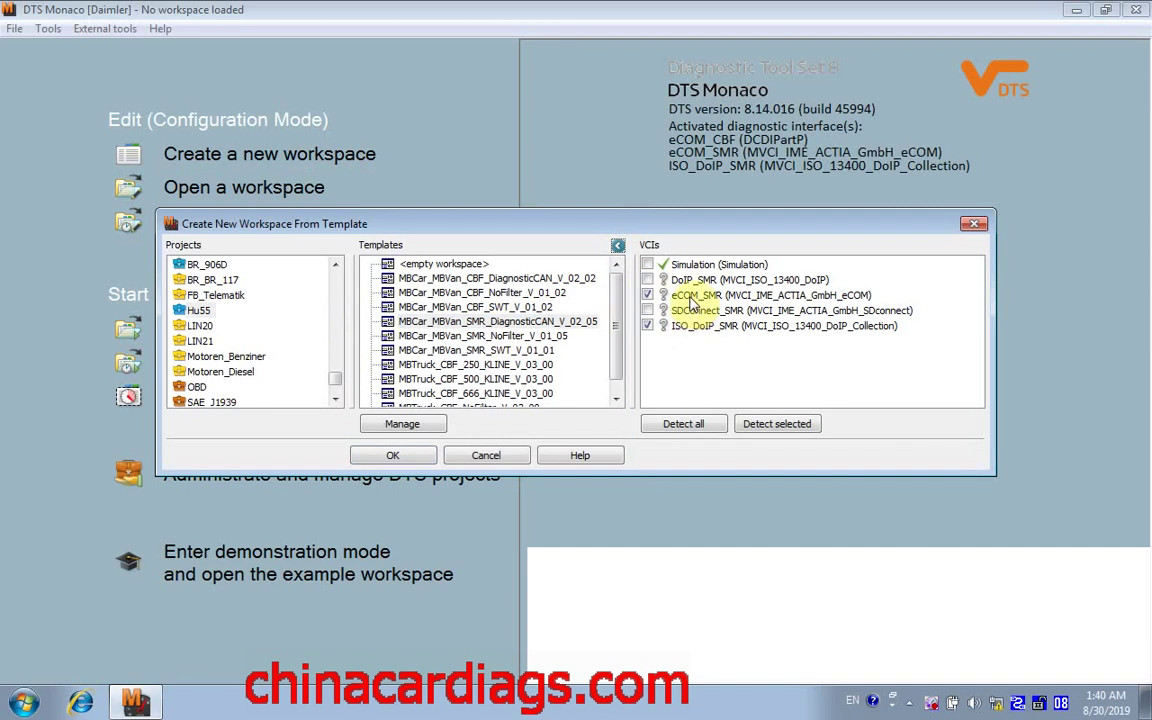
pyautogui.click(691, 297)
pyautogui.click(700, 327)
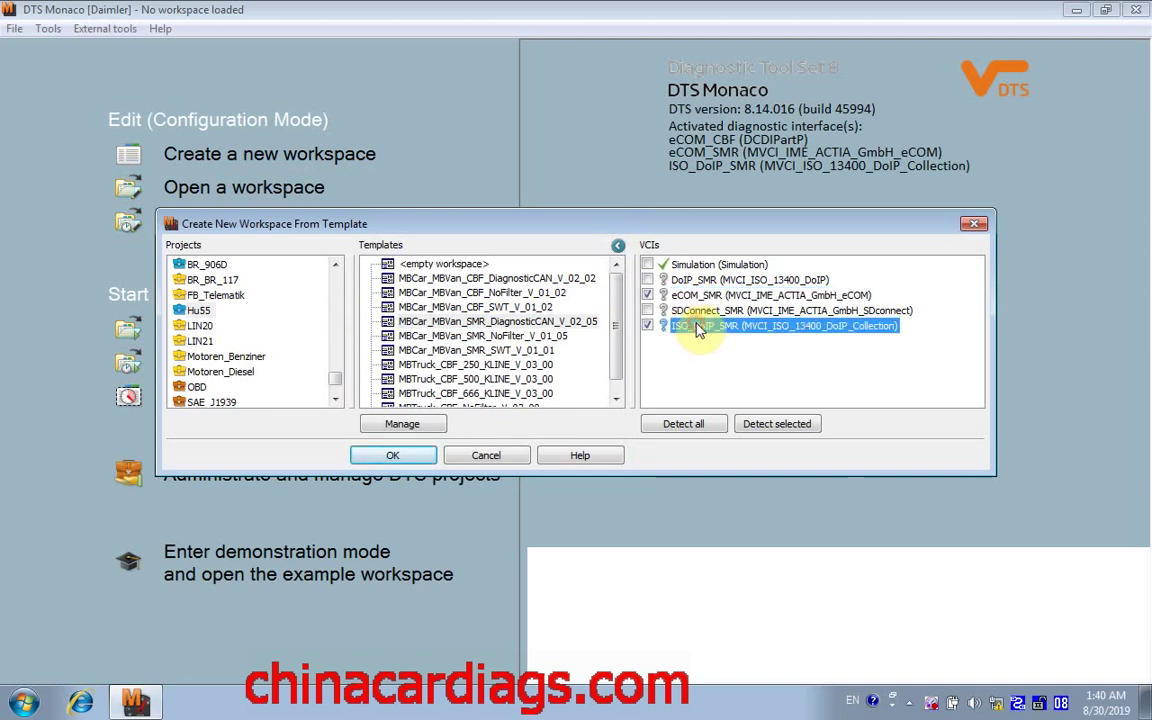
pyautogui.click(393, 456)
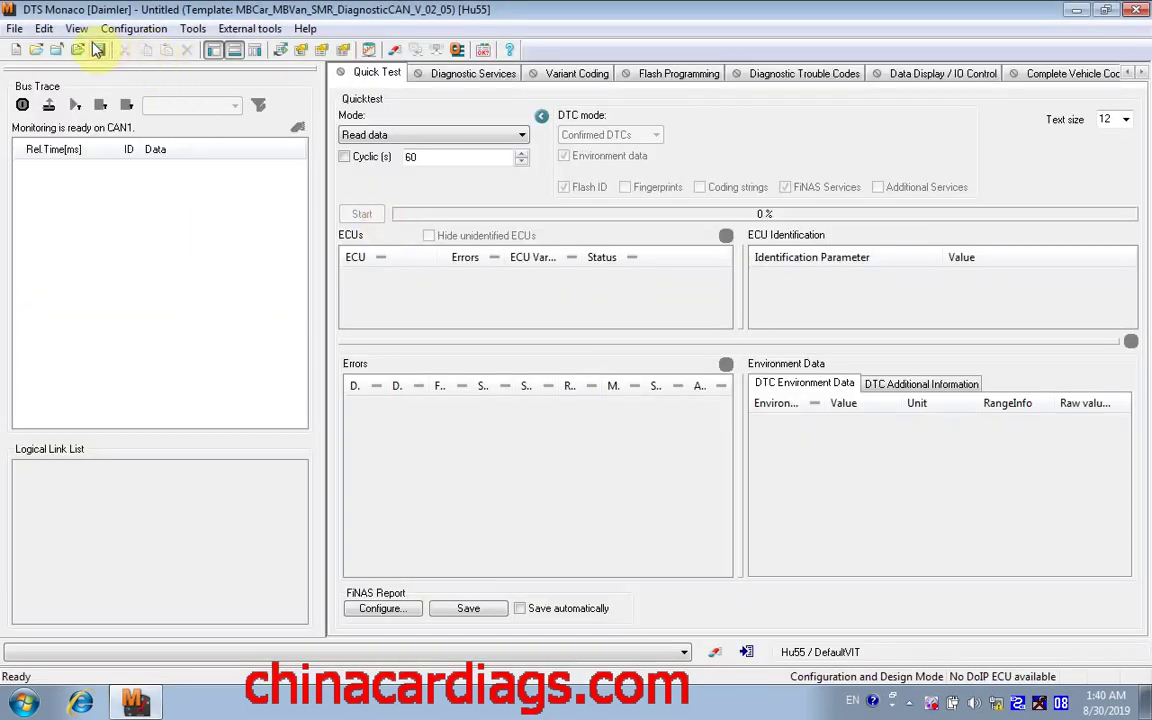
# Show the clamp status and switch the workspace to active execution mode.
pyautogui.click(76, 28)
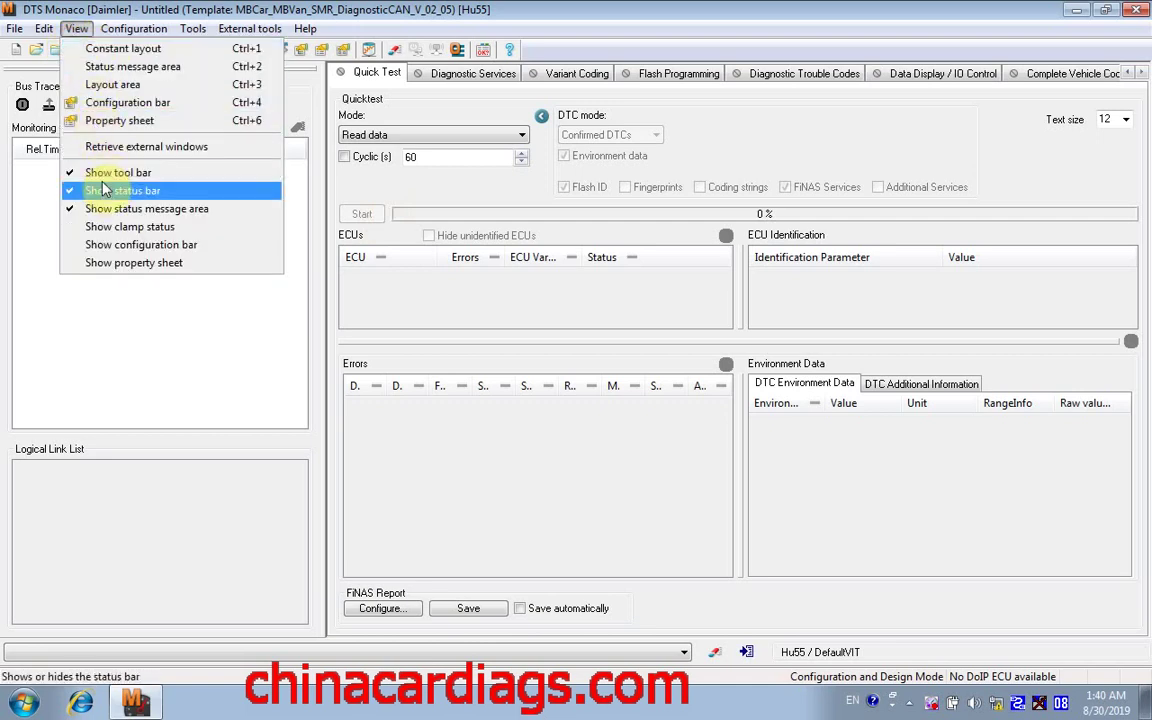
pyautogui.click(90, 227)
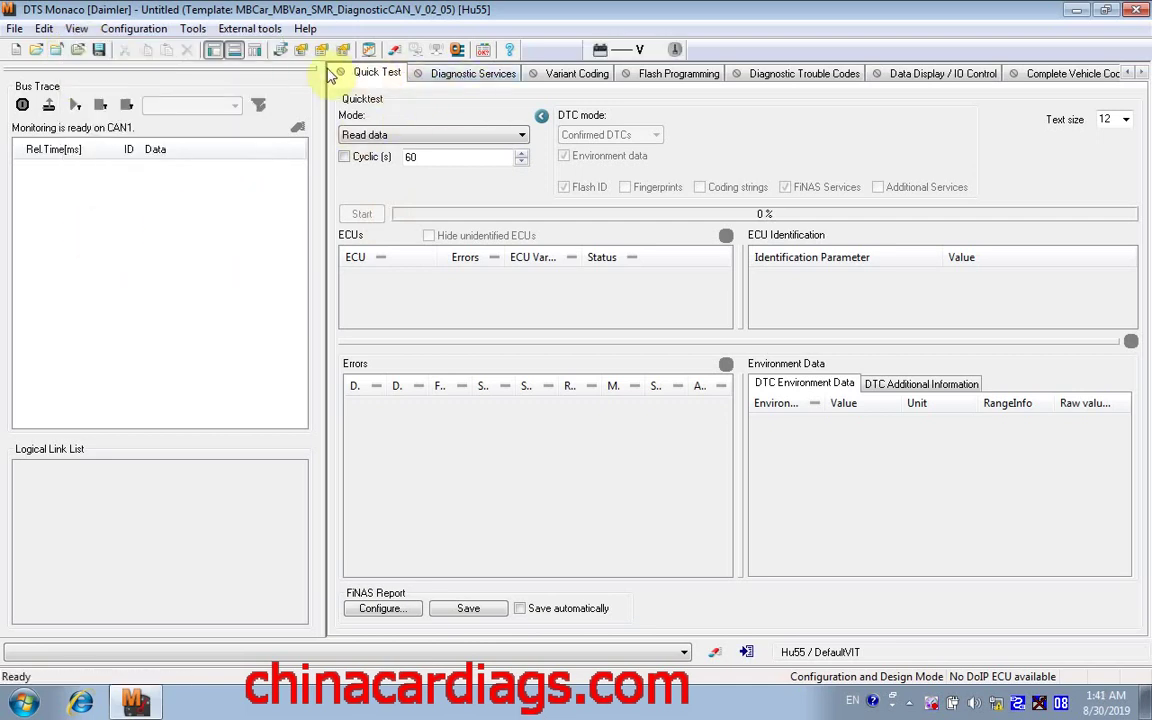
pyautogui.click(281, 50)
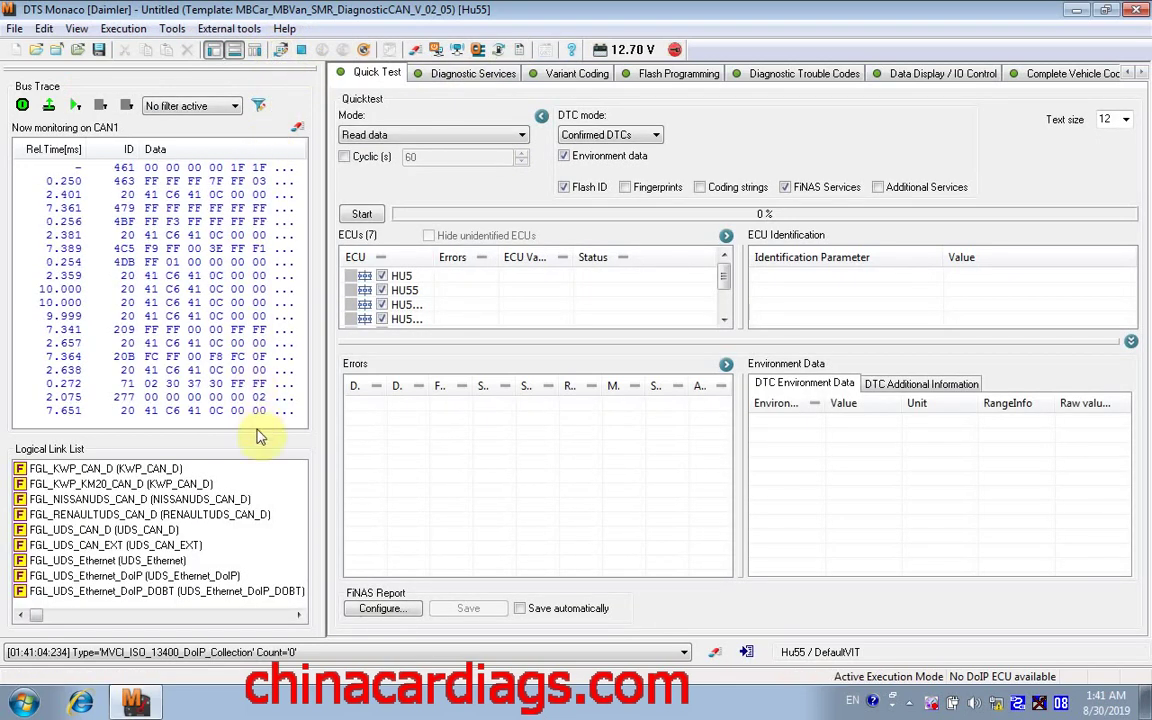
# Look at the logical links FGL_UDS_Ethernet_DoIP and FGL_UDS_Ethernet_DoIP_DOBT.
pyautogui.click(205, 579)
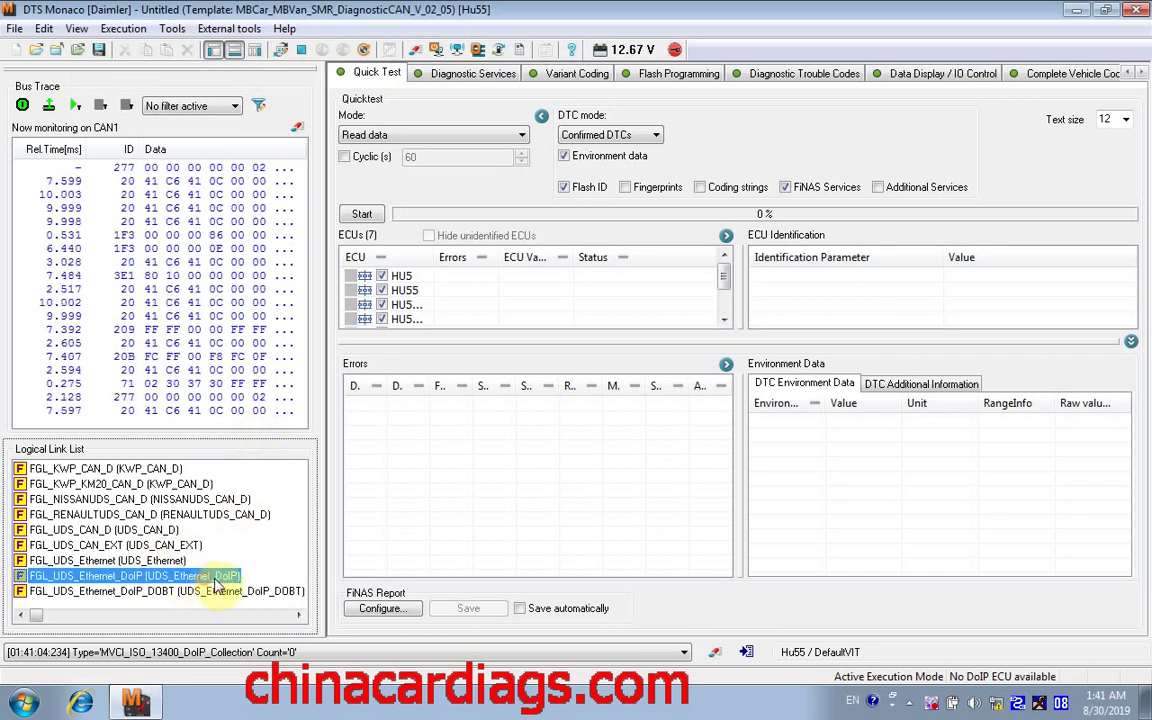
pyautogui.click(252, 591)
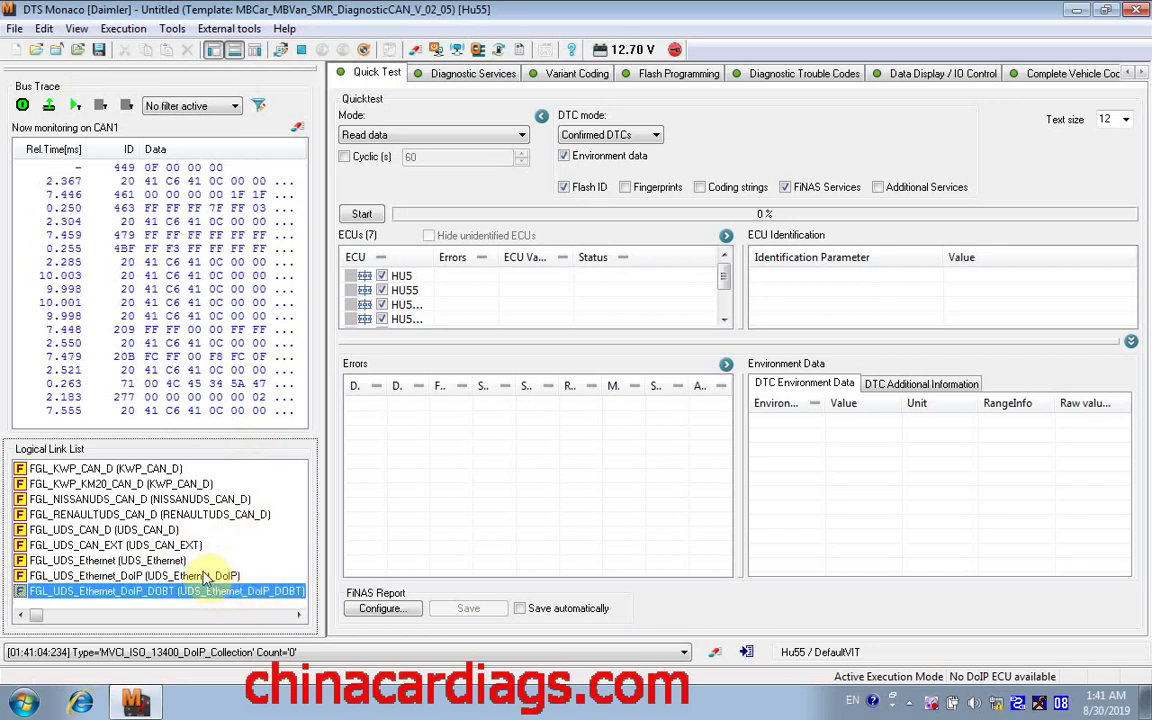
pyautogui.click(205, 577)
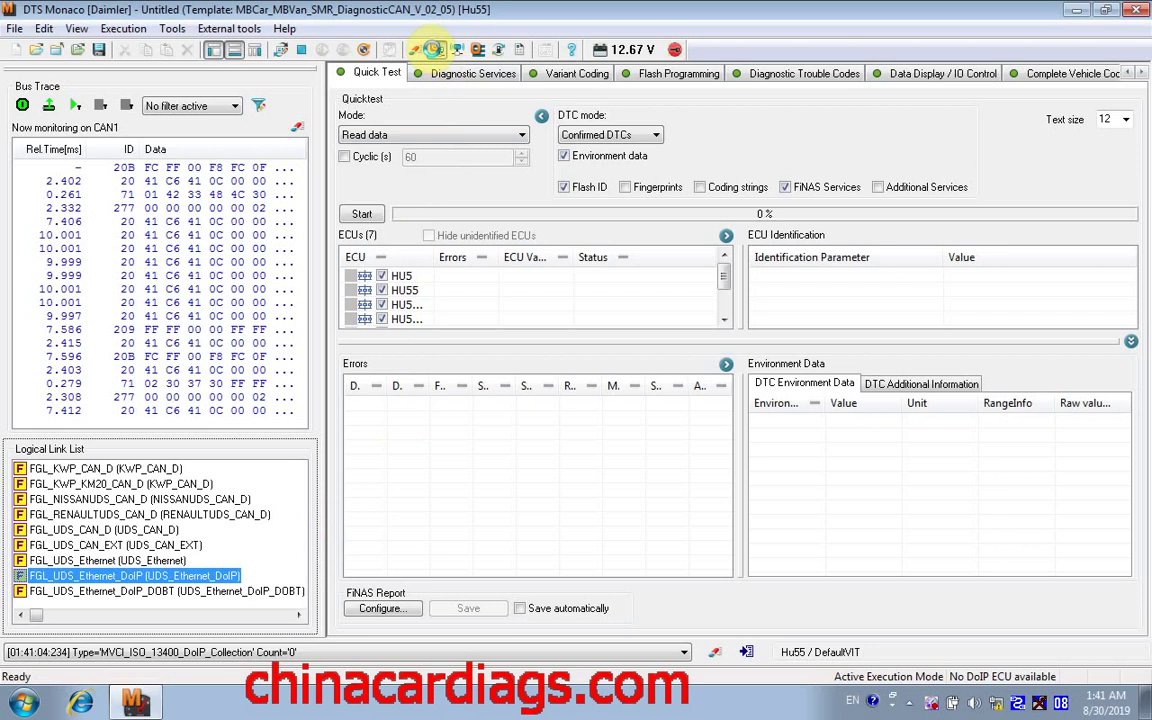
# Activate DoIP communication, run the quick test in Read data mode and display the HU5_ENTRY identification and errors.
pyautogui.click(436, 50)
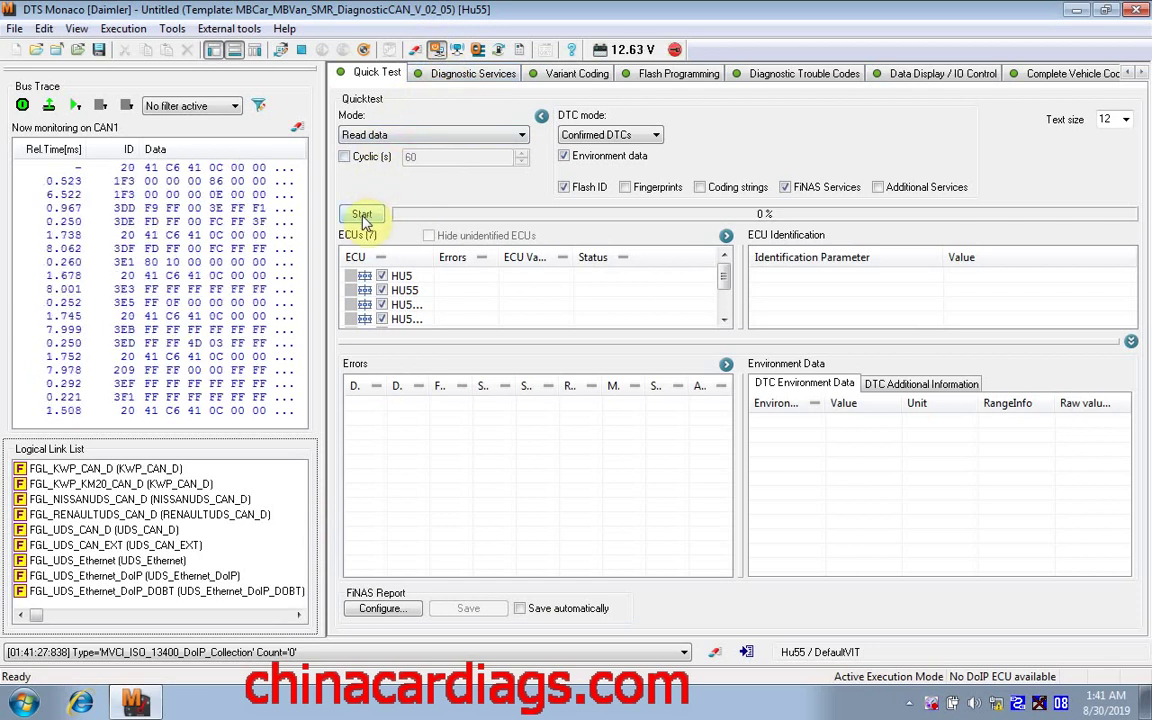
pyautogui.click(362, 216)
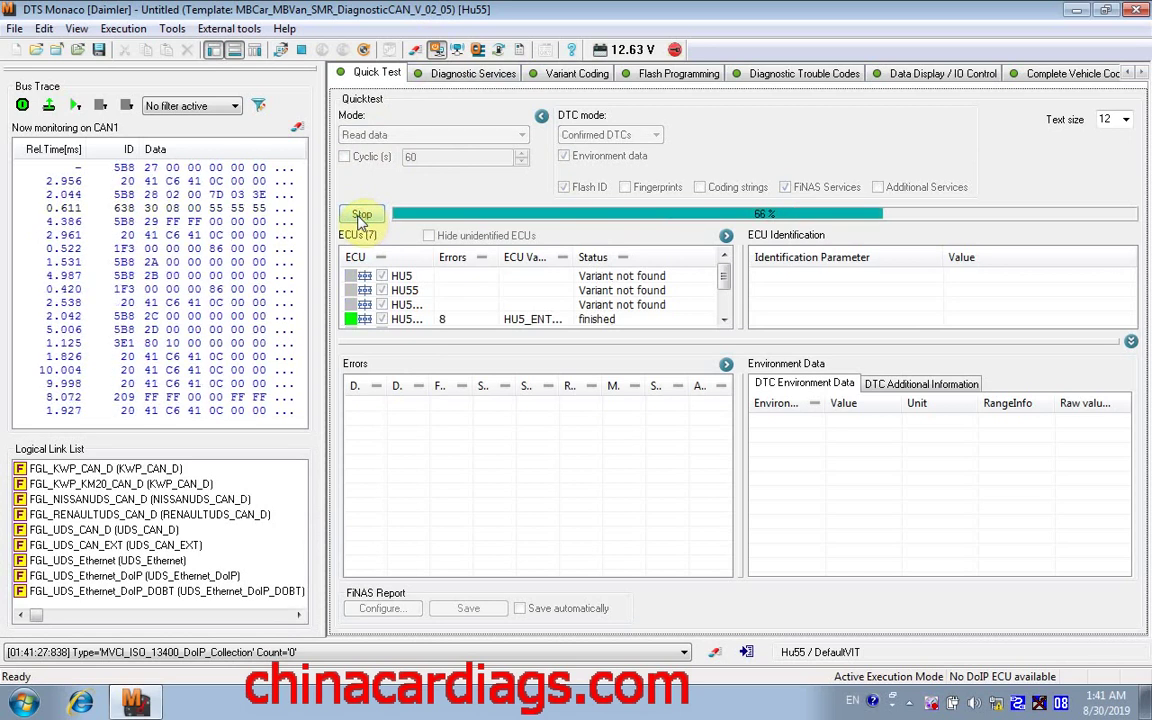
pyautogui.click(458, 320)
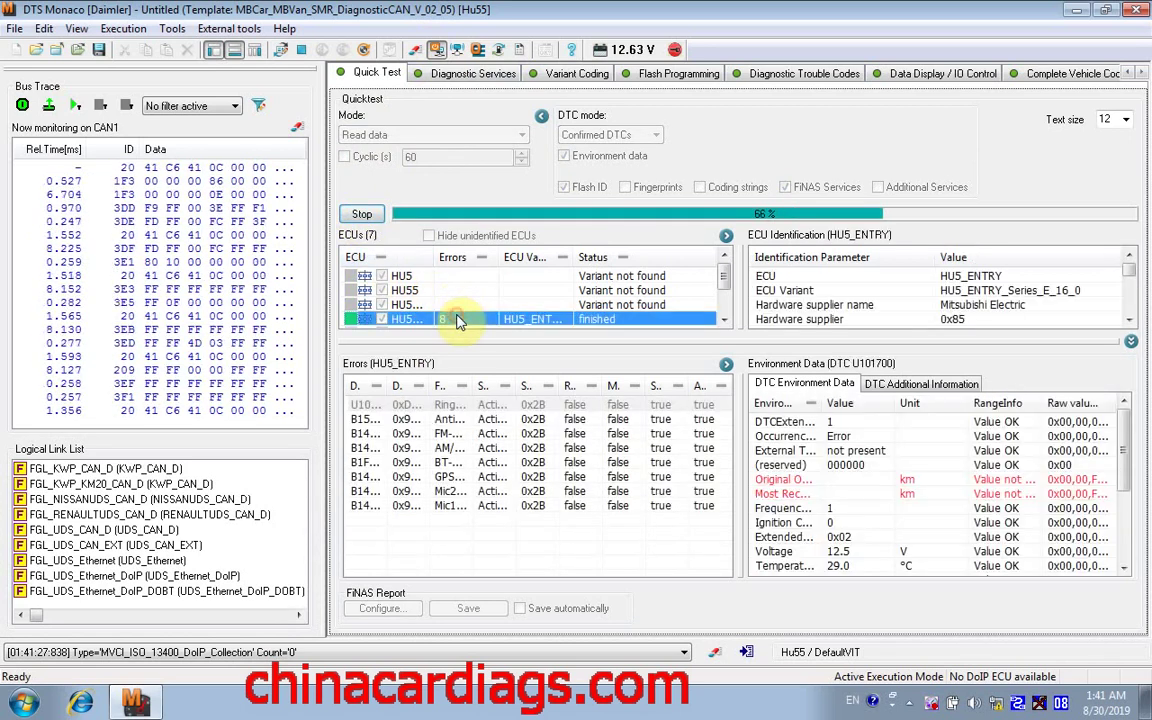
# Glance at the diagnostic services, and connect to the ECU HU5 (UDS_CAN_D) for variant coding.
pyautogui.click(468, 75)
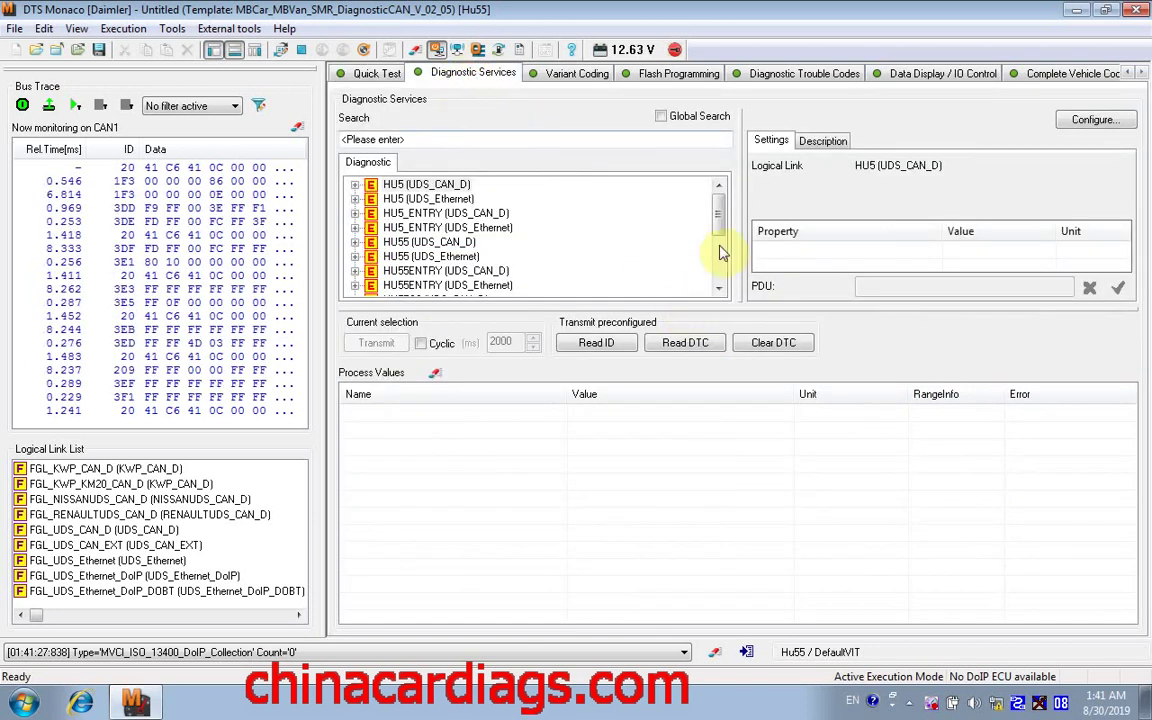
pyautogui.click(578, 75)
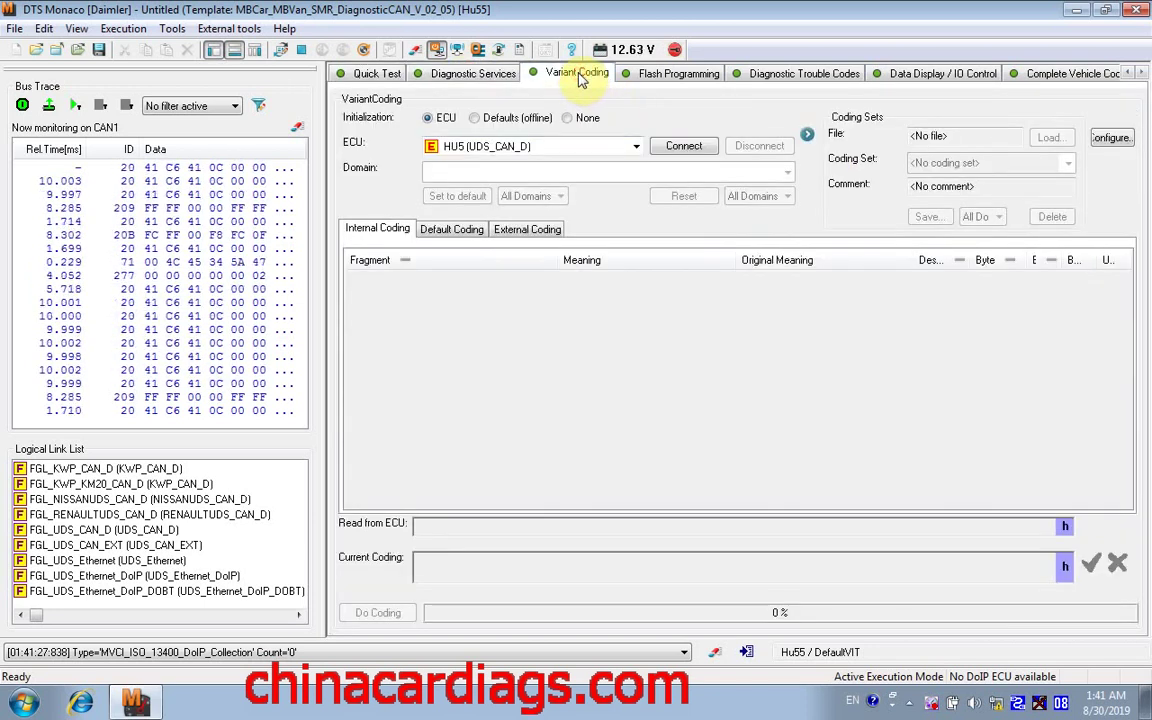
pyautogui.click(684, 150)
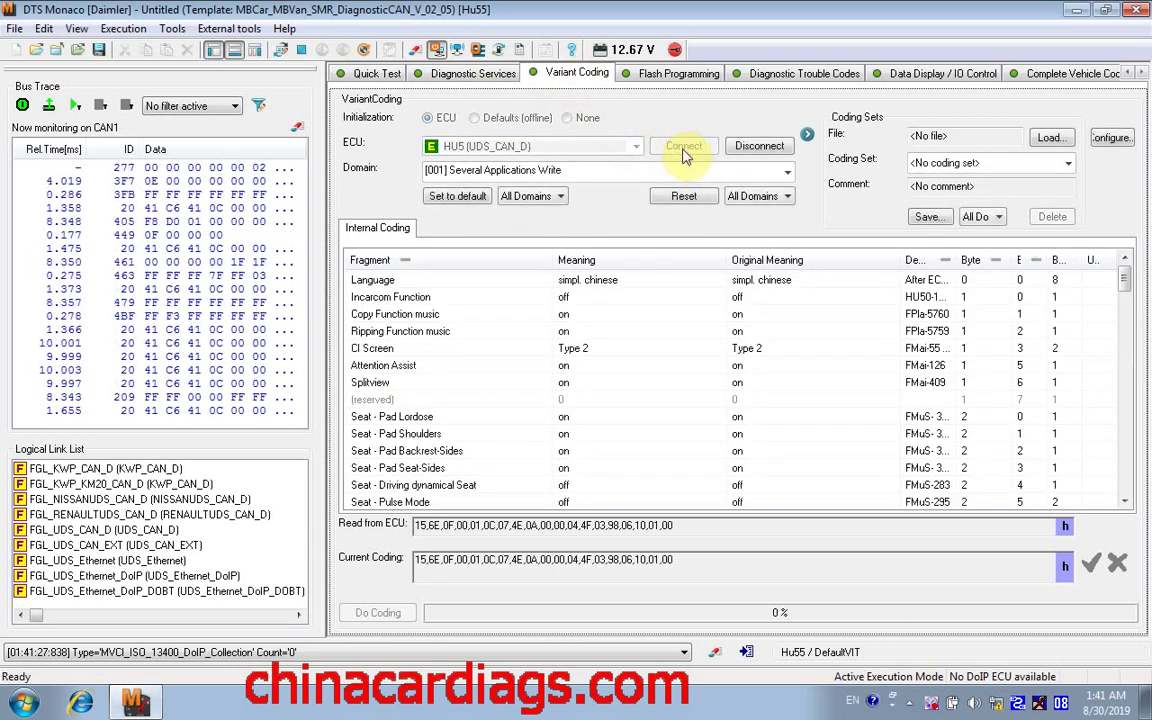
# Set Copy Function music and Ripping Function music to off in the Several Applications Write domain, and open the CI Screen value.
pyautogui.click(680, 315)
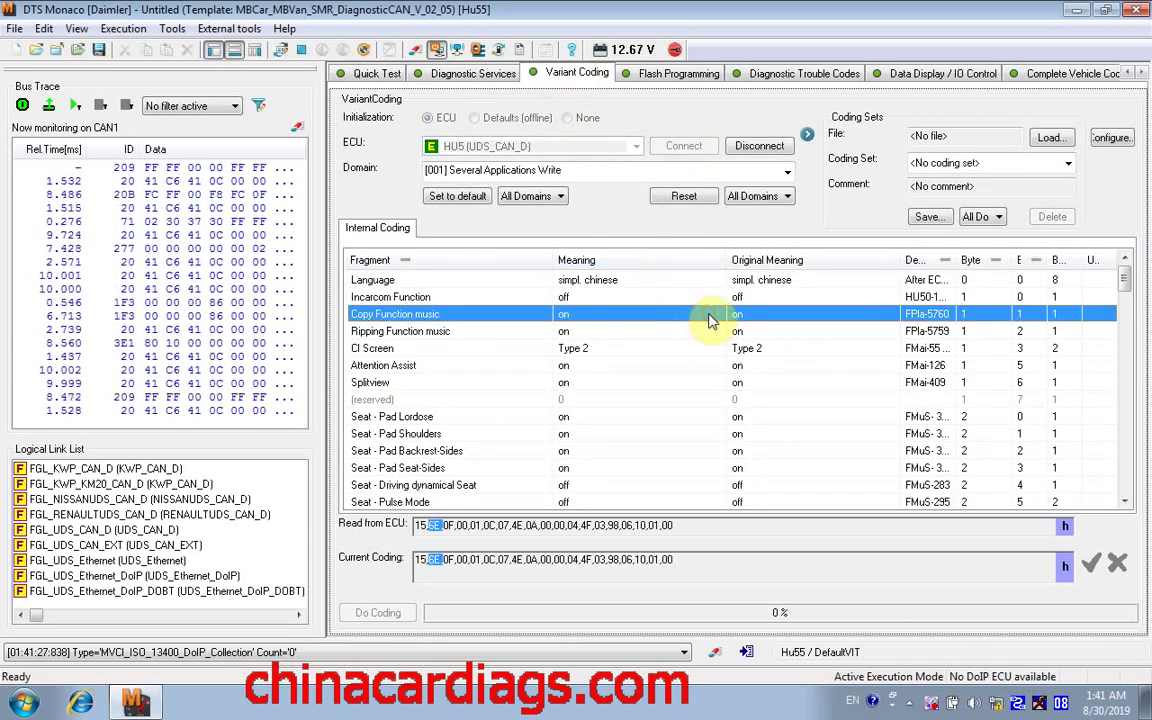
pyautogui.click(708, 317)
pyautogui.click(718, 317)
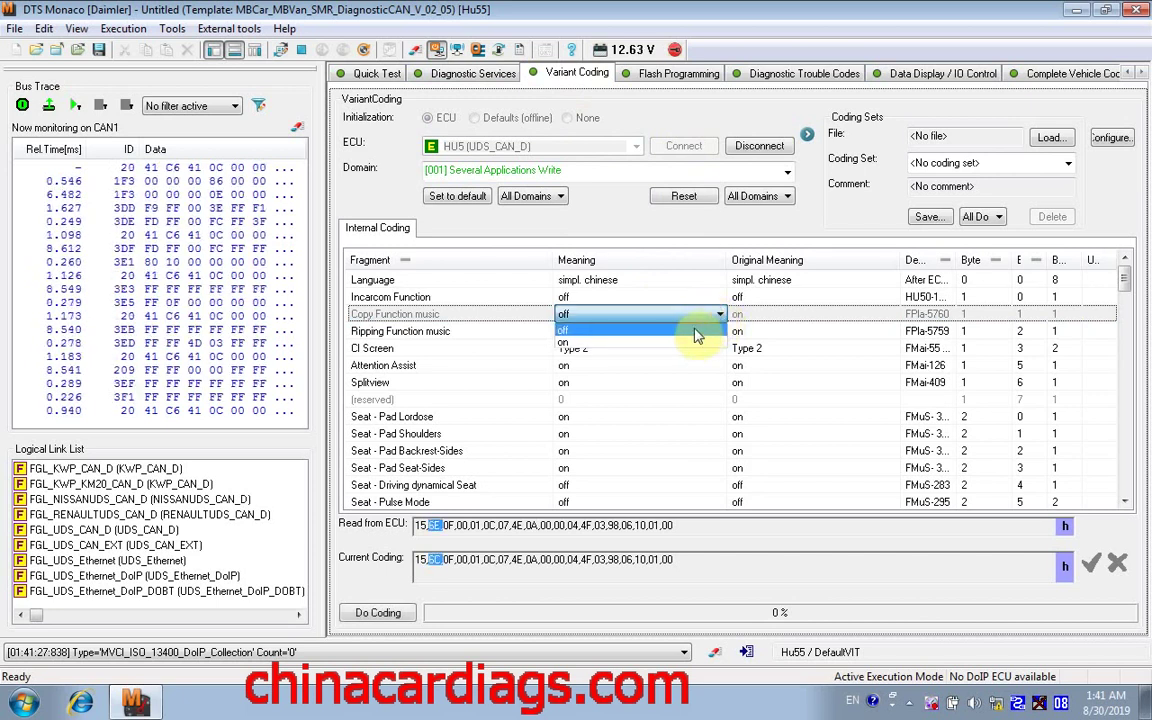
pyautogui.click(681, 345)
pyautogui.click(689, 321)
pyautogui.click(692, 331)
pyautogui.click(697, 349)
pyautogui.click(698, 352)
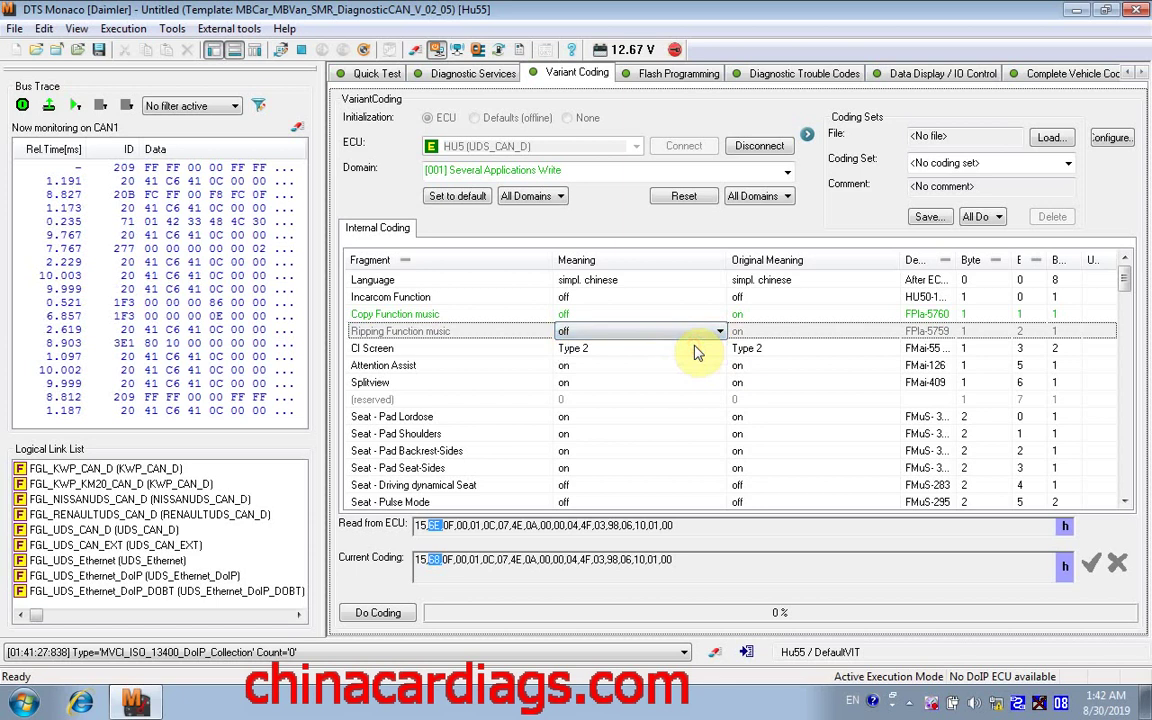
pyautogui.click(697, 349)
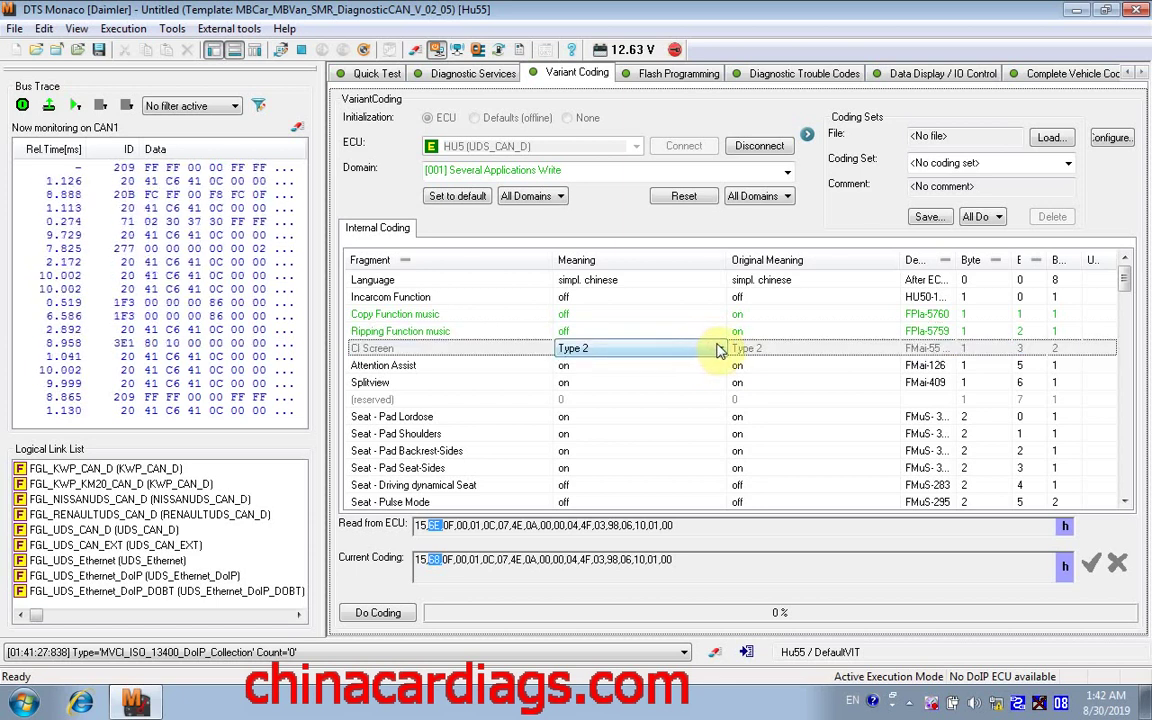
# Set CI Screen to Type 4 and try to write the changed Several Applications Write coding to the HU5.
pyautogui.click(718, 349)
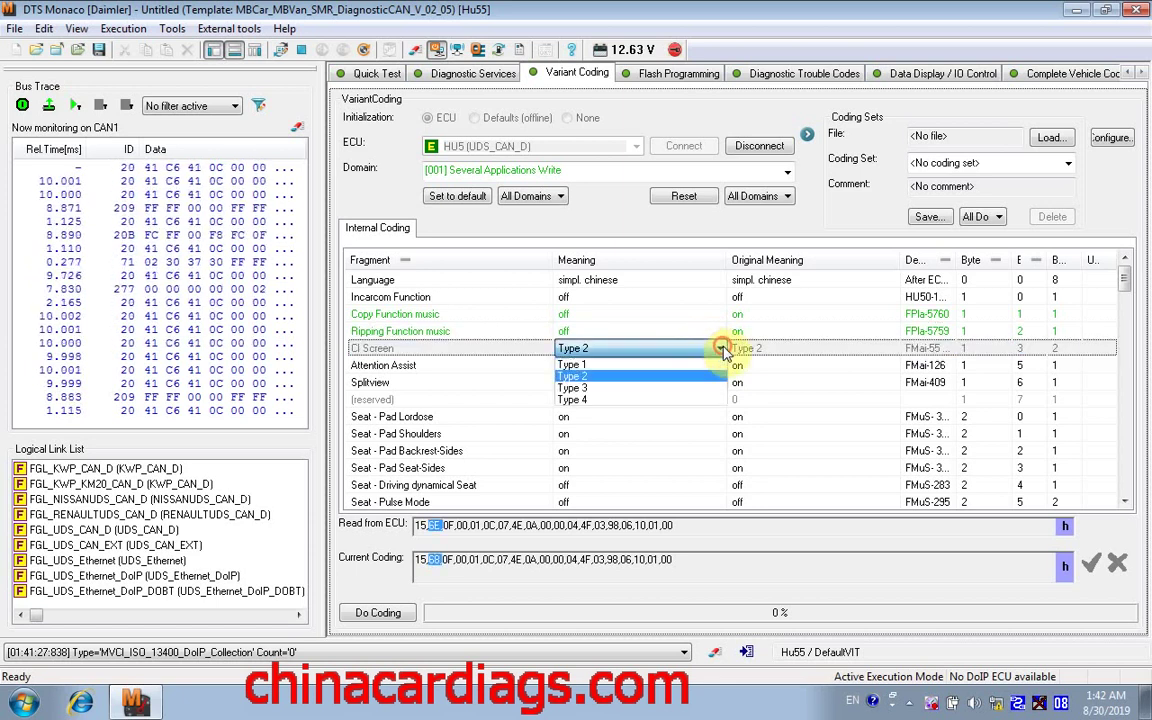
pyautogui.click(679, 400)
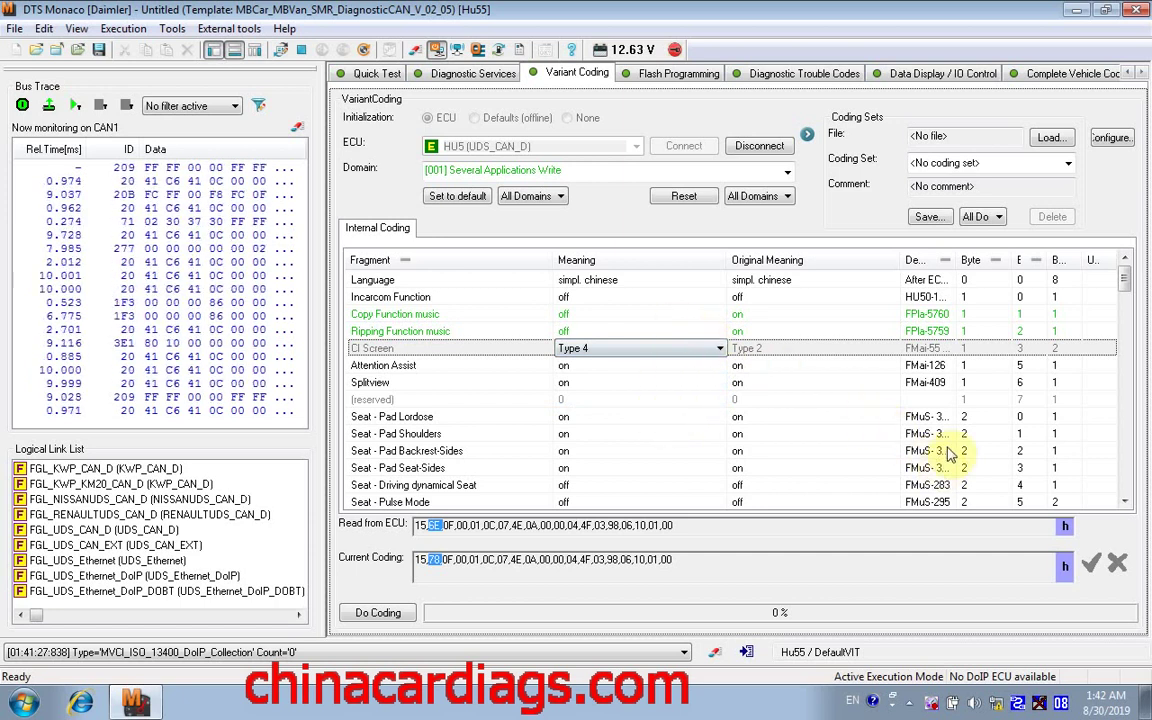
pyautogui.click(392, 615)
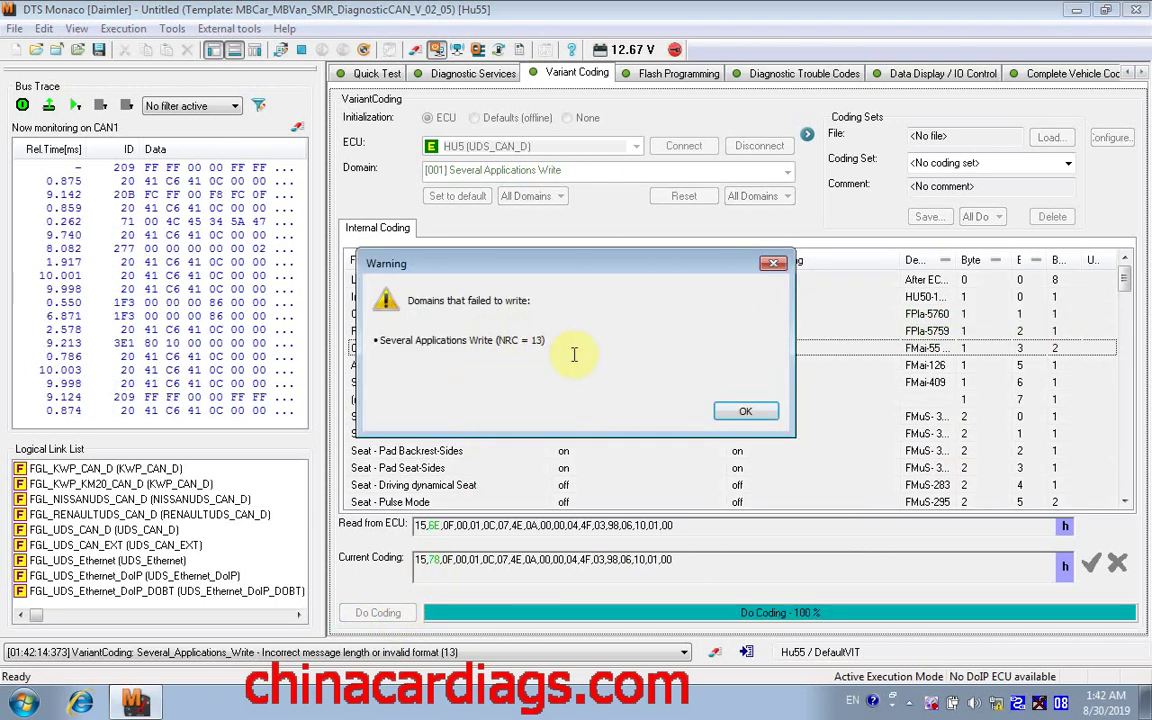
pyautogui.click(741, 414)
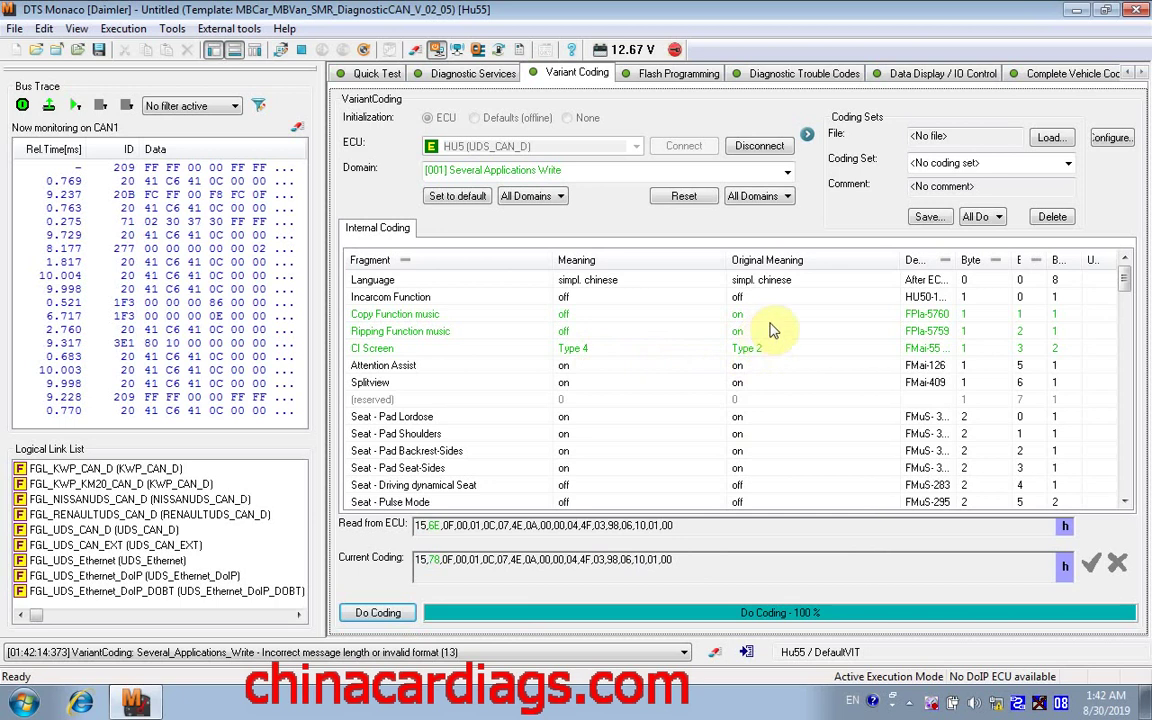
# For flash programming, select the upload session of HU5 (UDS_CAN_D) and that of HU6 (UDS_Ethernet_DoIP).
pyautogui.click(688, 76)
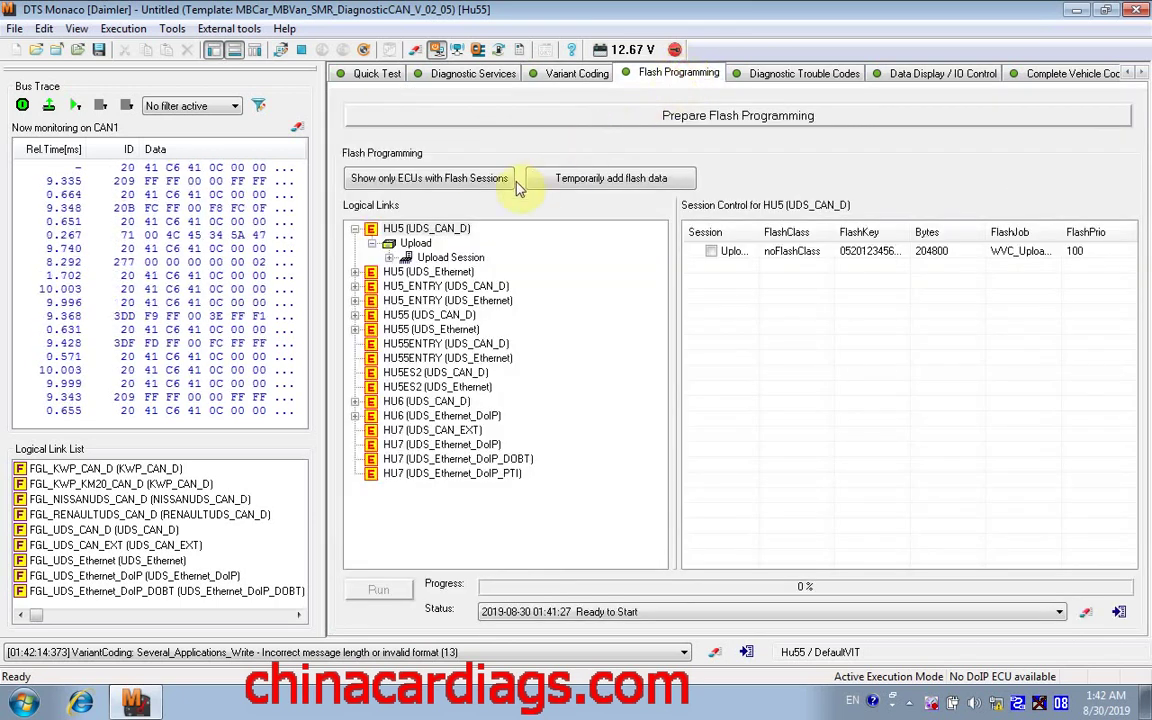
pyautogui.click(711, 251)
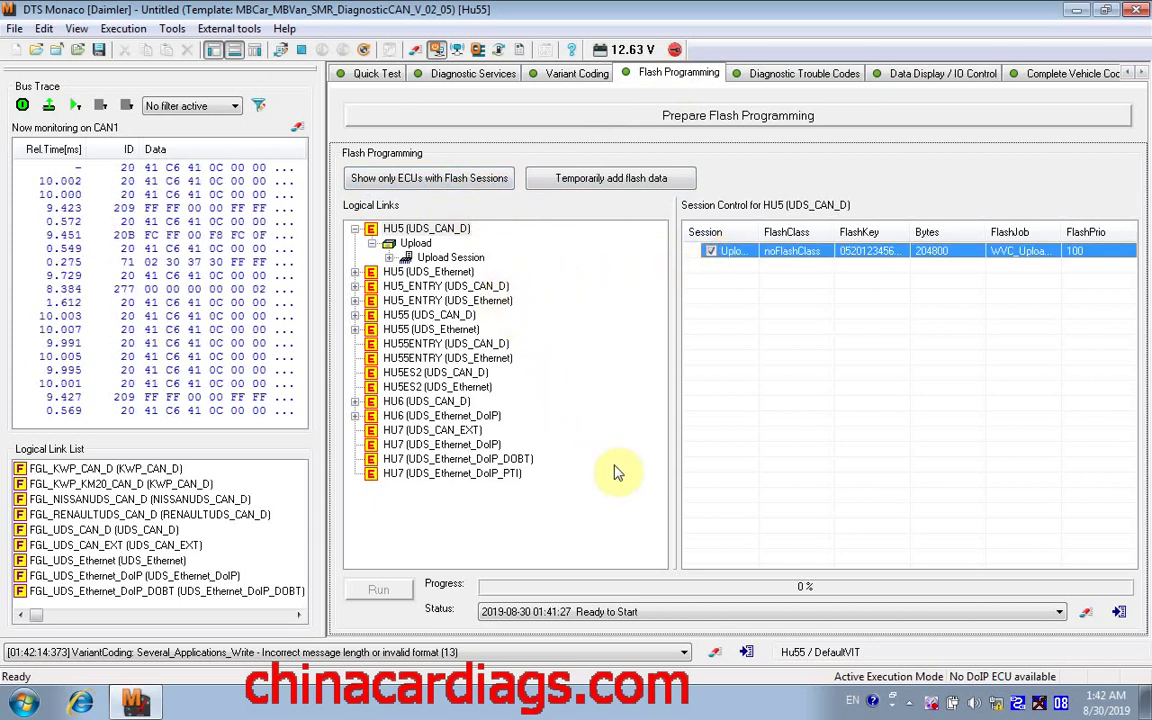
pyautogui.click(373, 476)
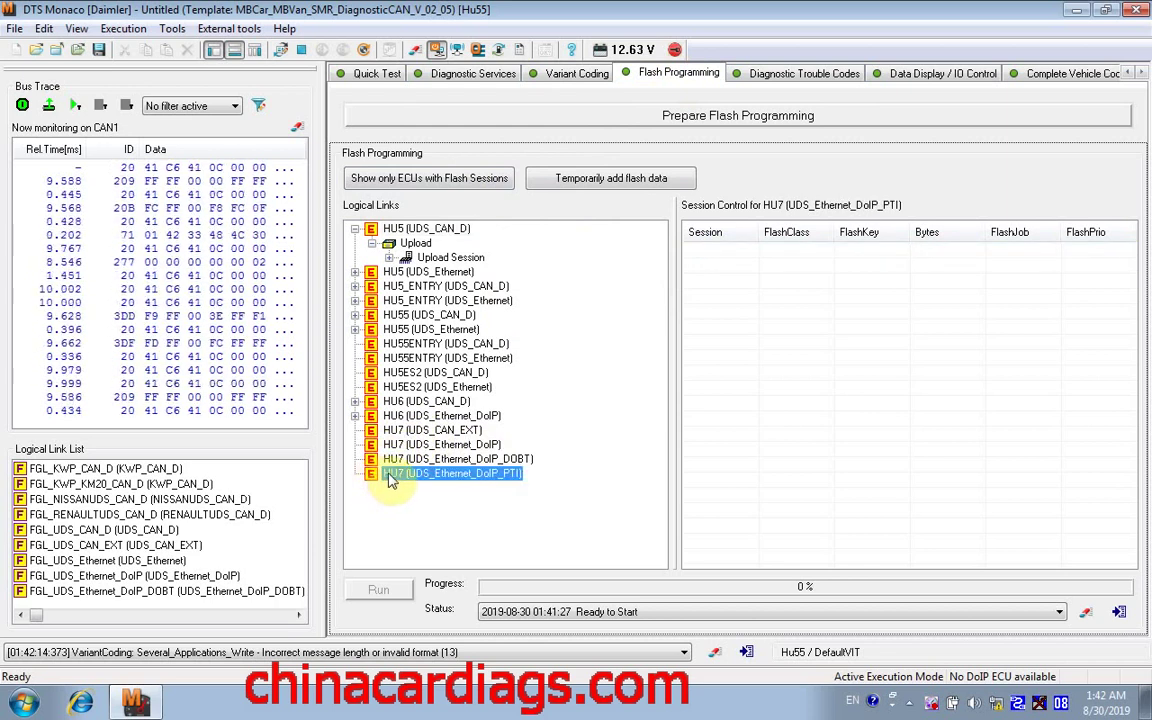
pyautogui.click(380, 418)
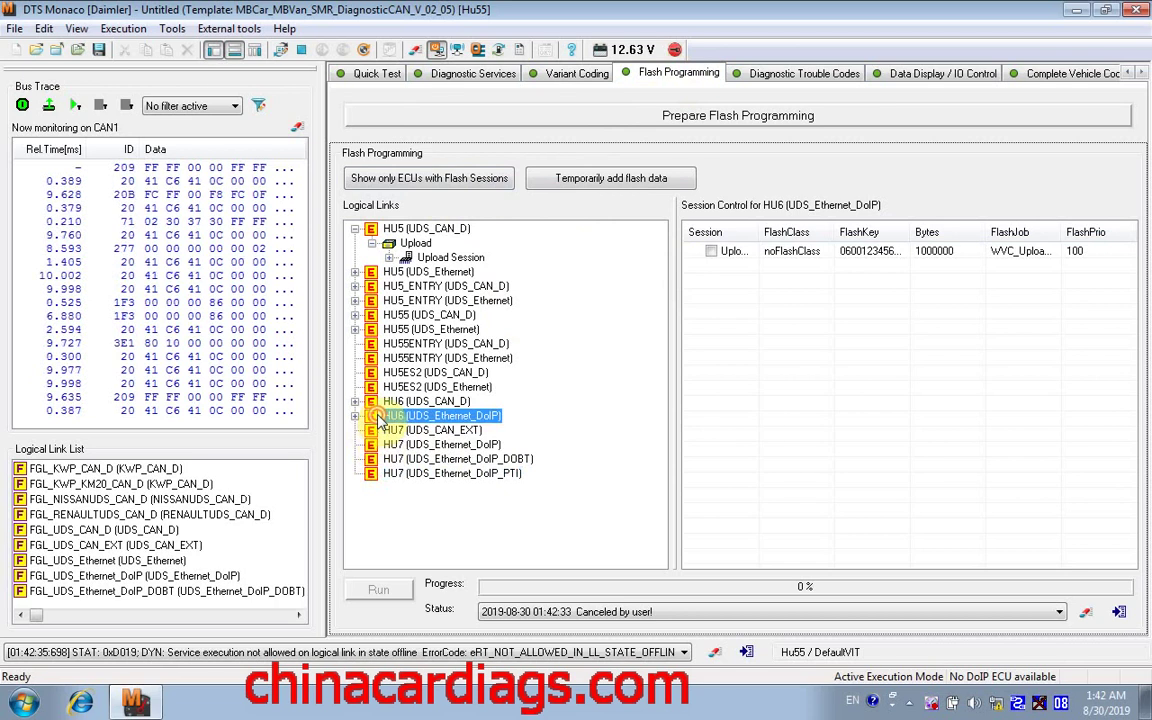
pyautogui.click(711, 251)
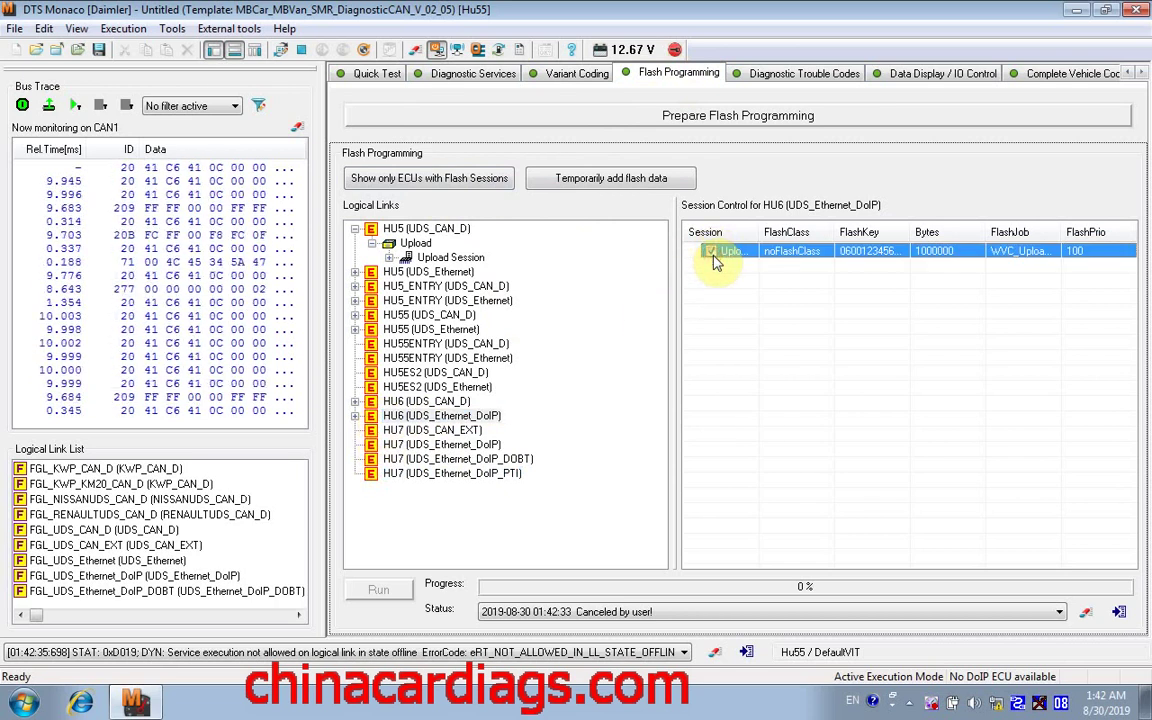
# Connect to HU5 (UDS_CAN_D) for diagnostic trouble codes and read its confirmed DTCs.
pyautogui.click(781, 77)
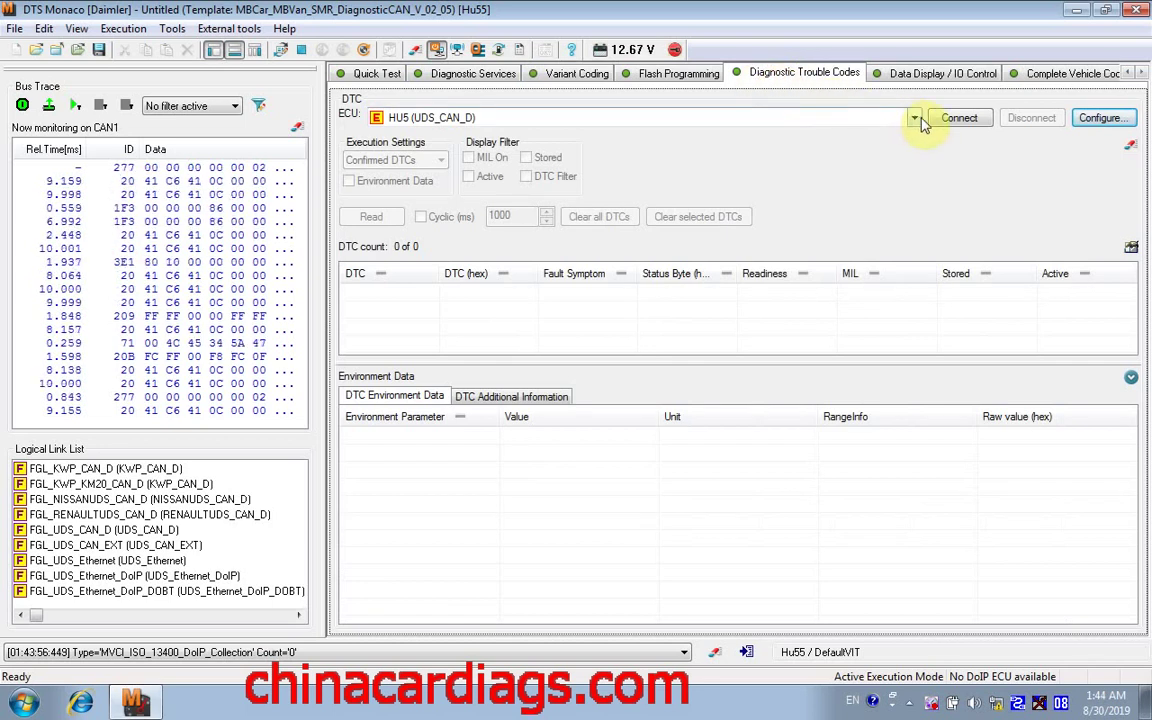
pyautogui.click(913, 119)
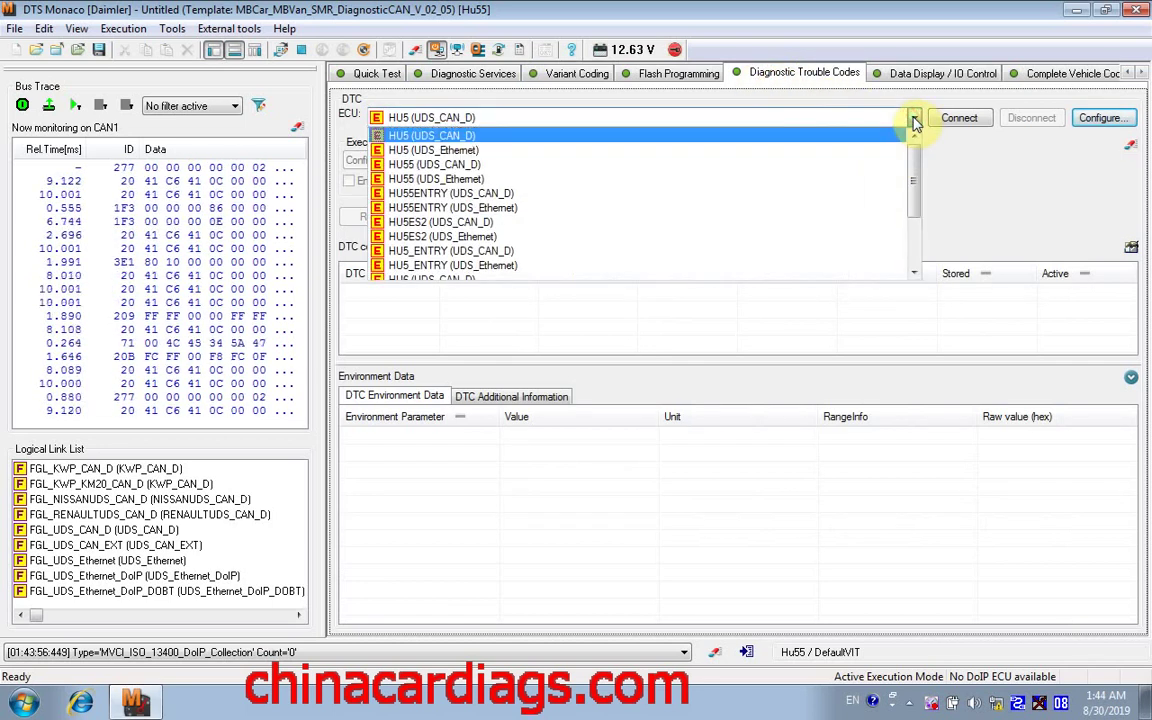
pyautogui.scroll(-5, 895, 178)
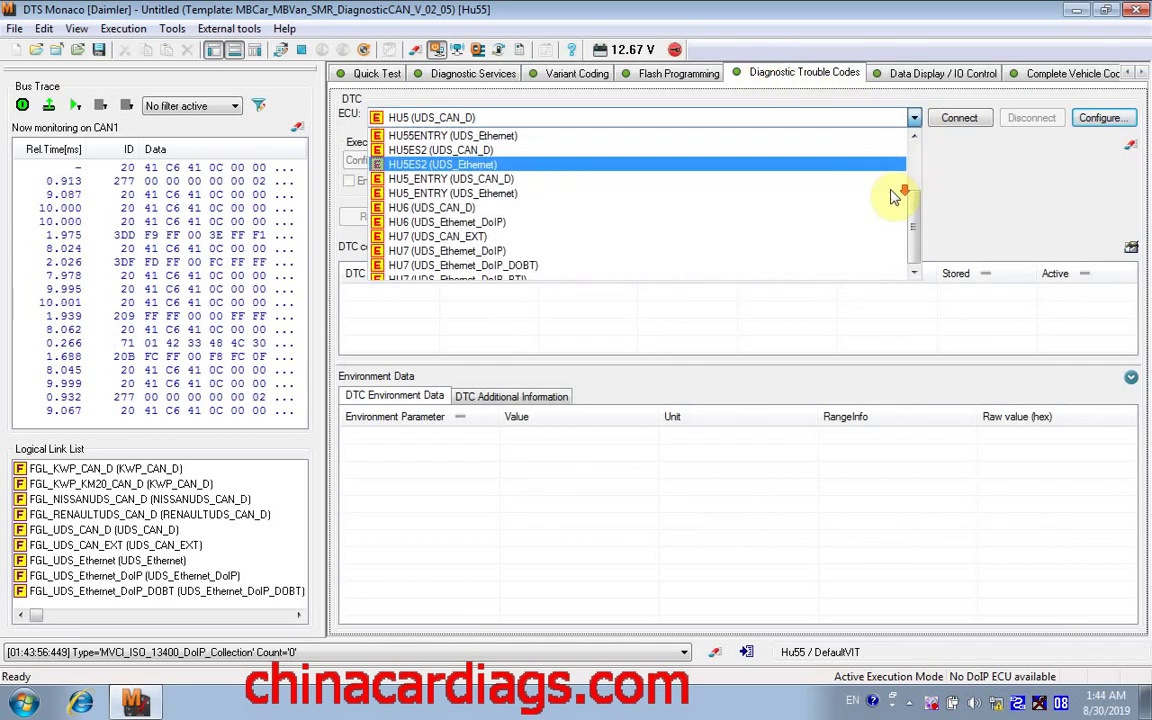
pyautogui.scroll(3, 890, 188)
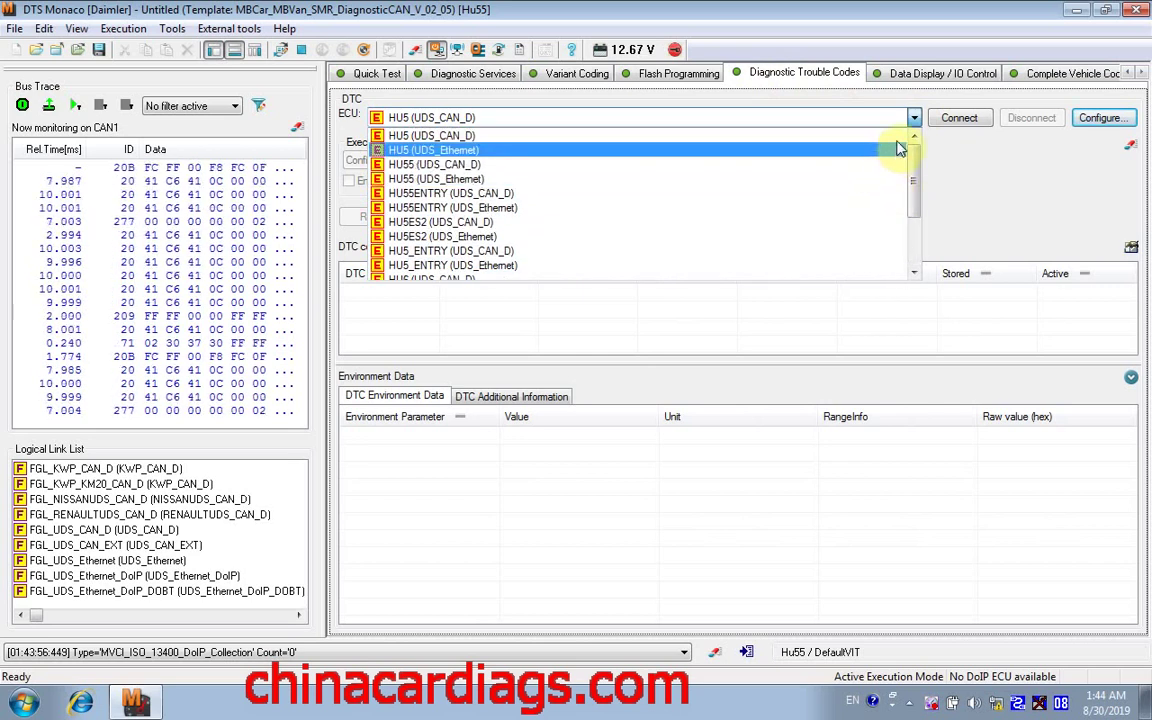
pyautogui.click(960, 119)
pyautogui.click(960, 120)
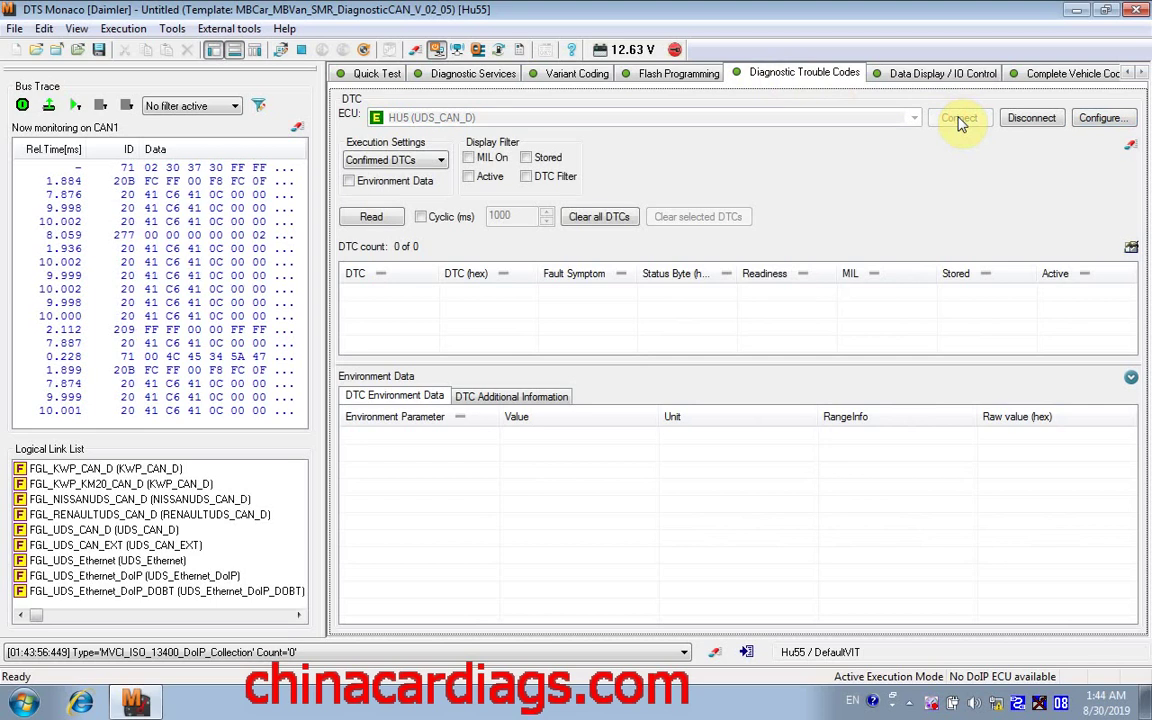
pyautogui.click(372, 216)
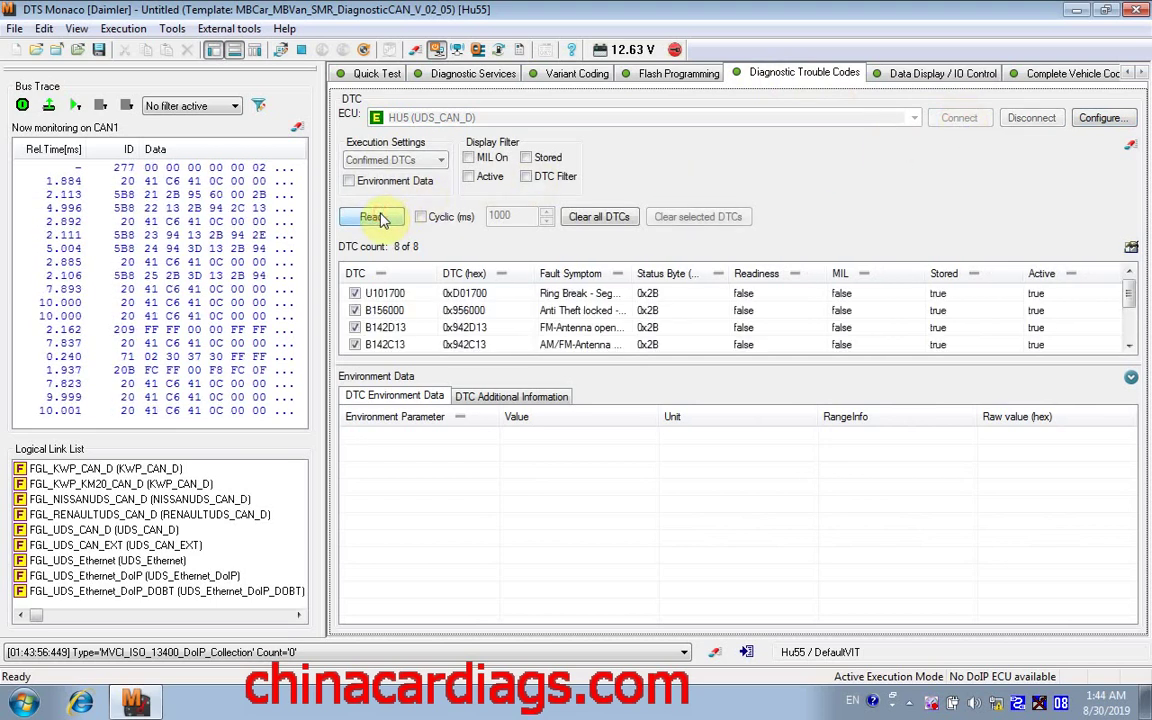
# Examine the additional DTC information for trouble codes U101700 and B142C13.
pyautogui.click(468, 296)
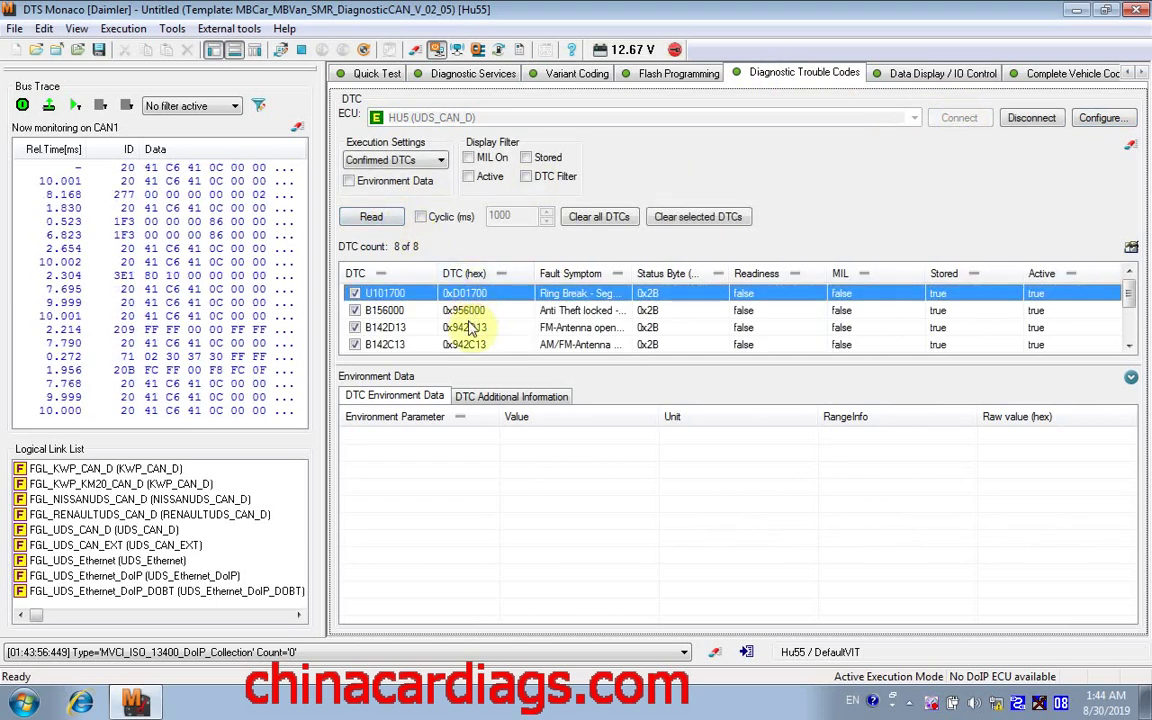
pyautogui.click(485, 396)
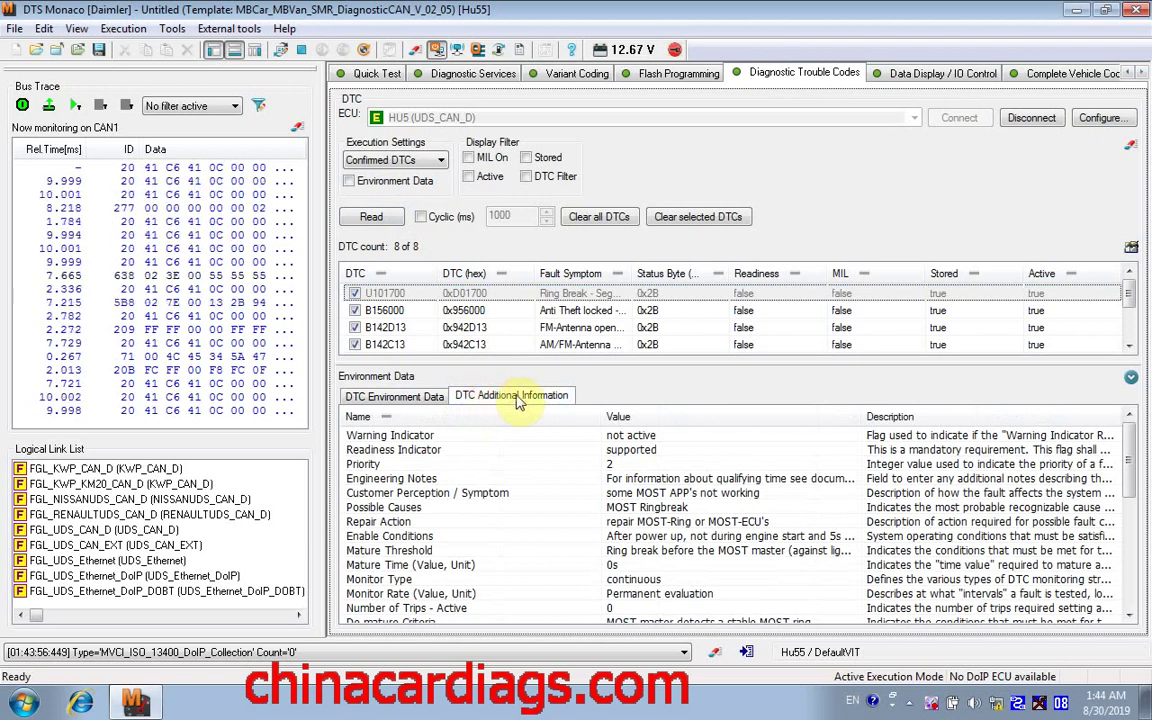
pyautogui.click(490, 344)
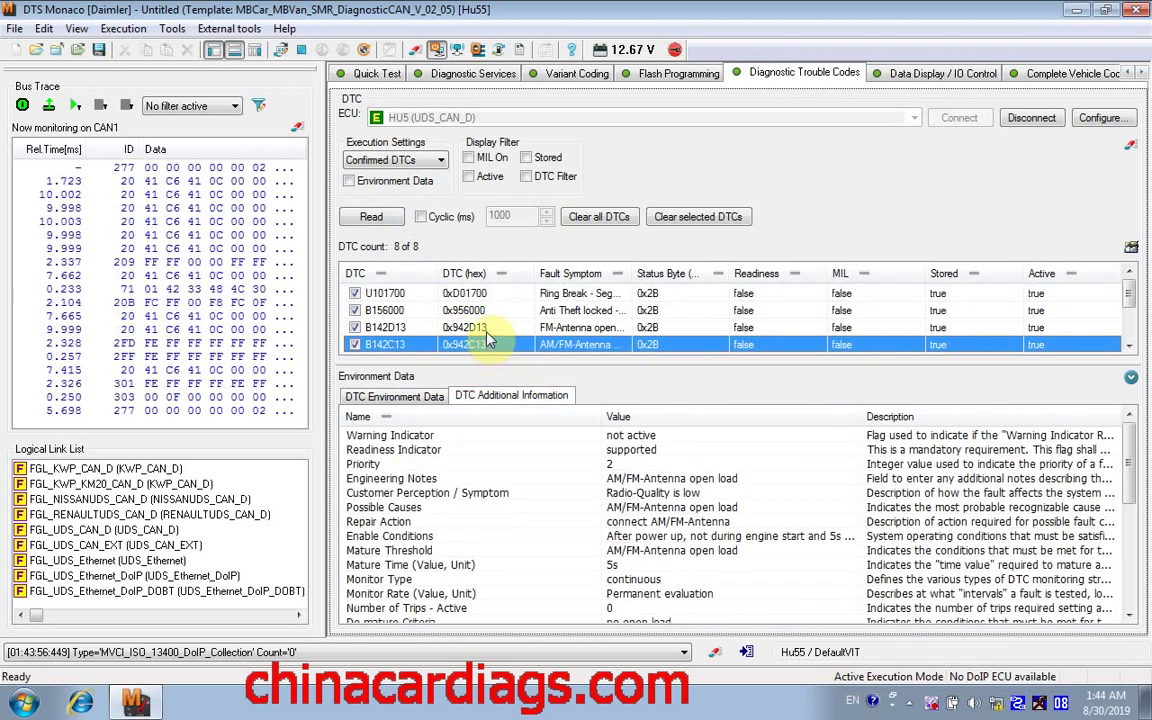
pyautogui.moveTo(1131, 488)
pyautogui.mouseDown()
pyautogui.moveTo(1138, 578)
pyautogui.moveTo(1139, 468)
pyautogui.mouseUp()
# Glance at the data display and IO control view, and run Complete Vehicle Coding in Read mode for all listed ECUs.
pyautogui.click(937, 76)
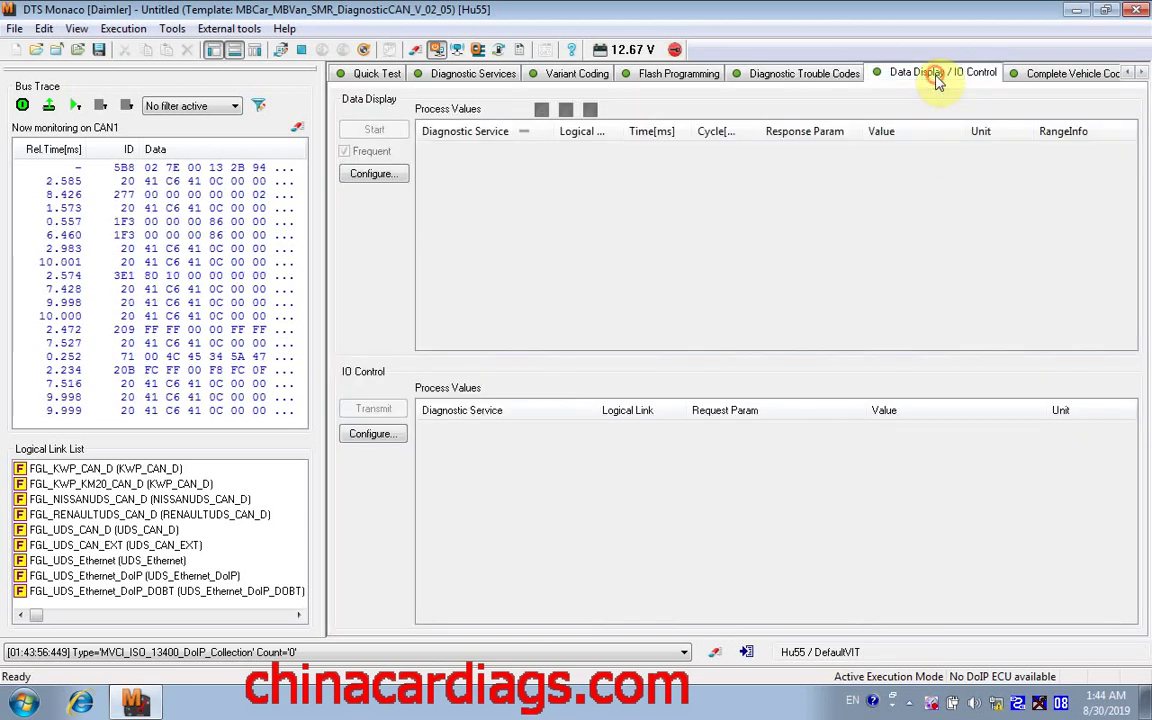
pyautogui.click(1062, 78)
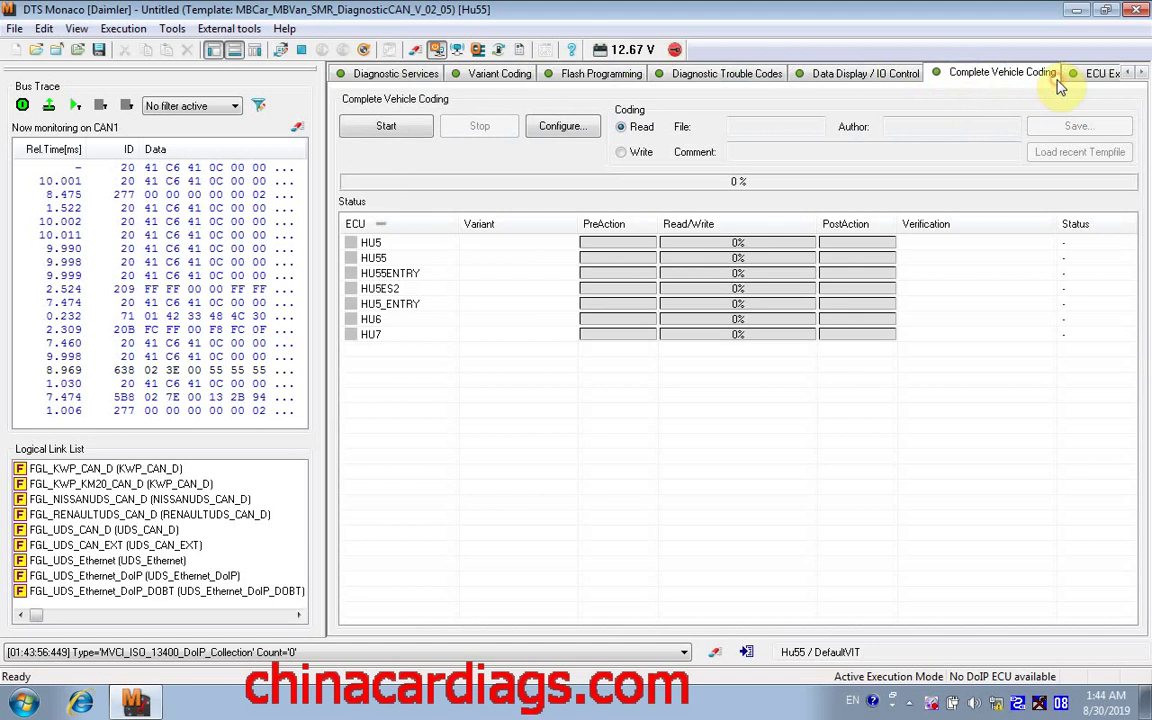
pyautogui.click(401, 126)
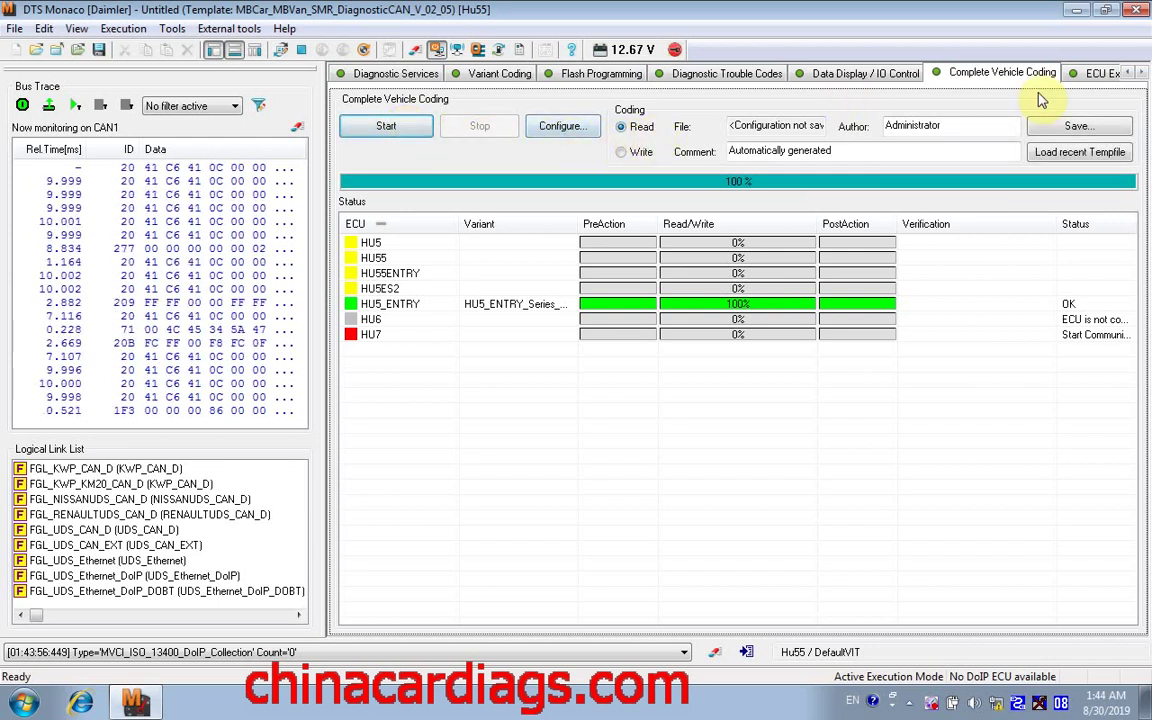
# Look through the ECU Exchange, Symbolic Trace, Flash Programming and Quick Test views.
pyautogui.click(1100, 74)
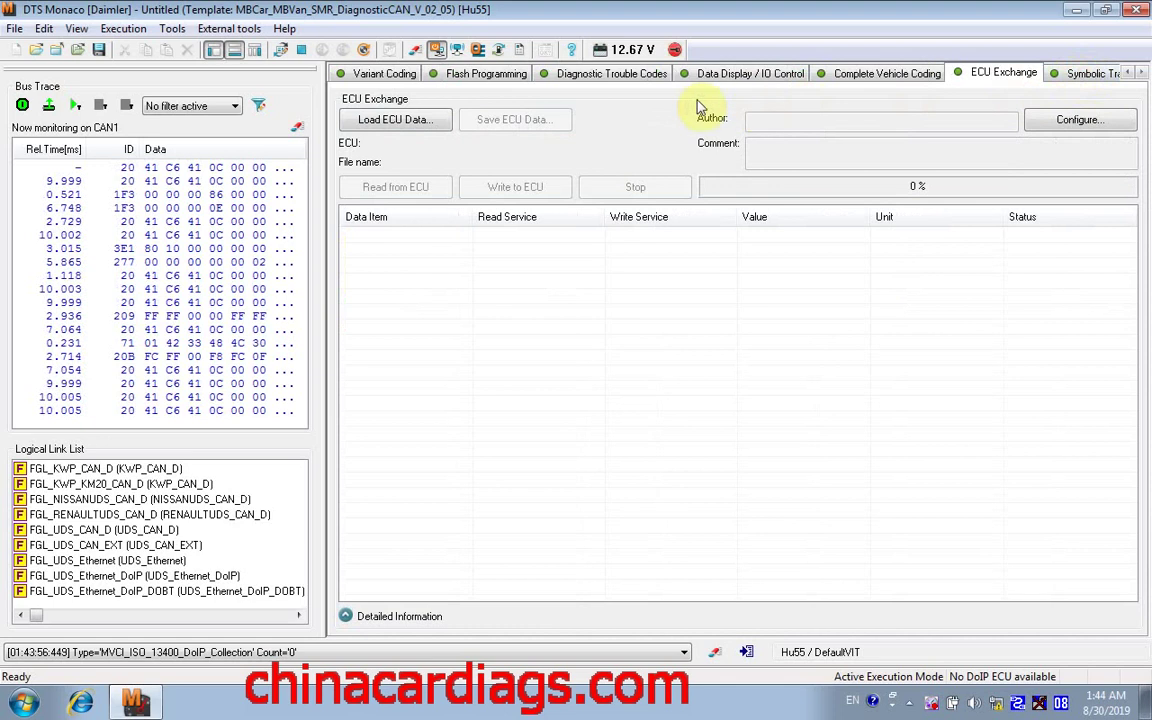
pyautogui.click(1093, 73)
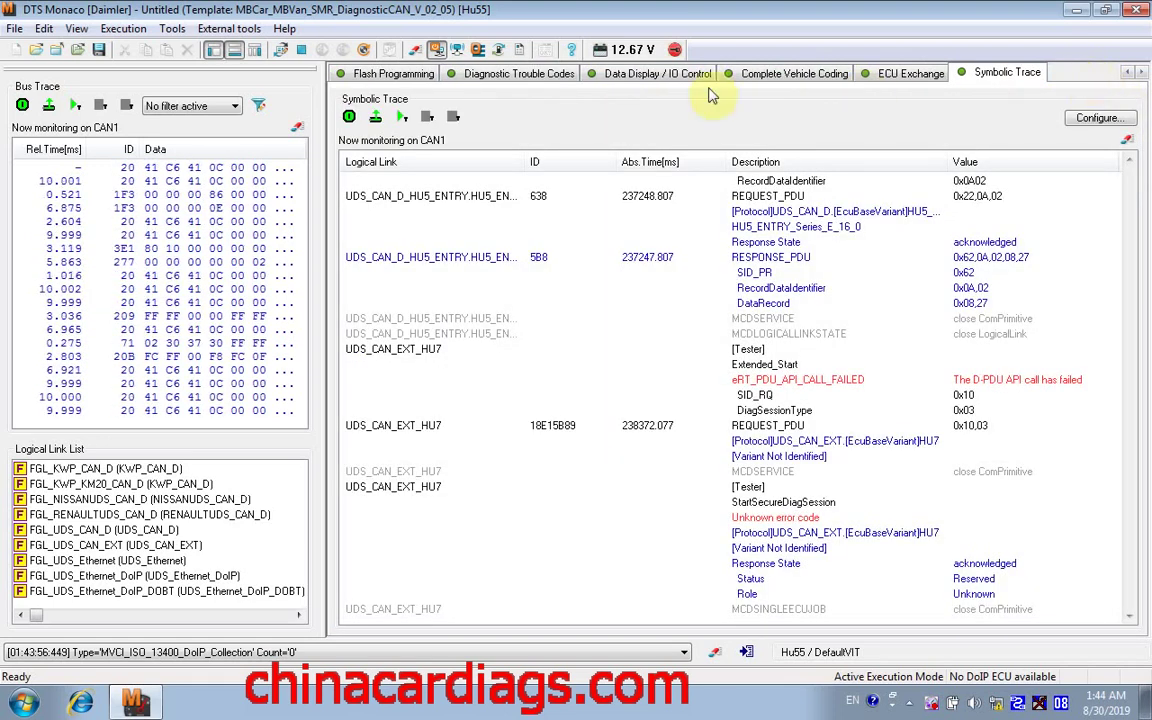
pyautogui.click(370, 72)
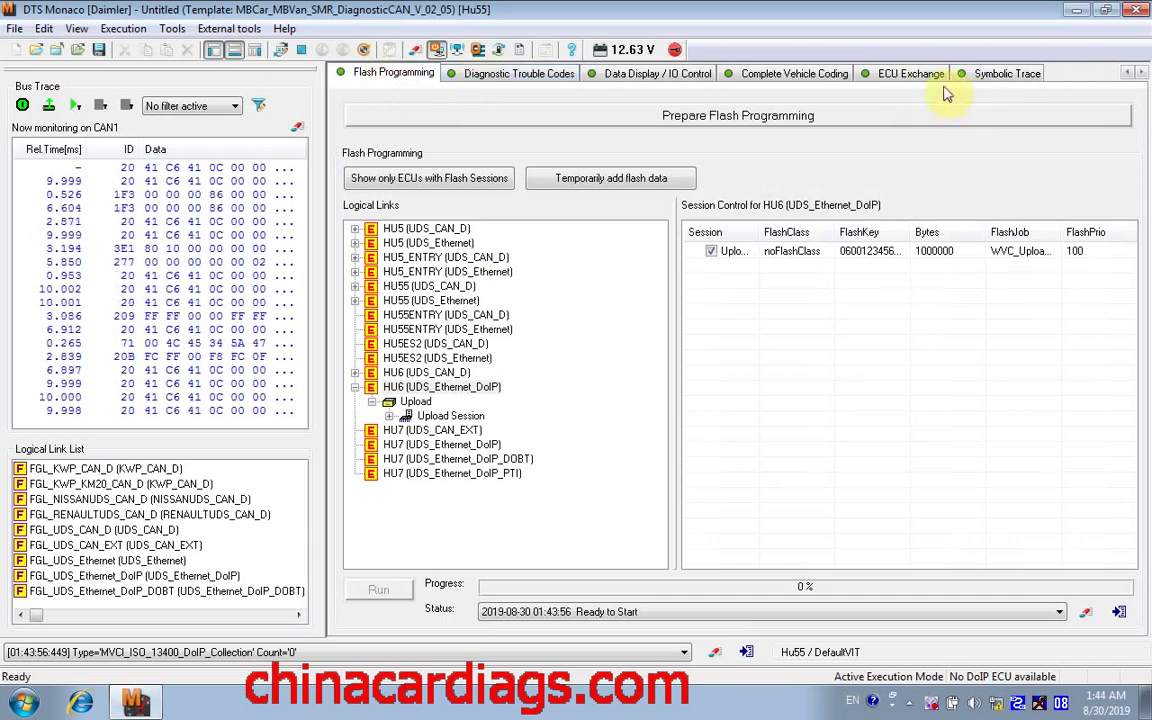
pyautogui.click(1127, 73)
pyautogui.click(1127, 73)
pyautogui.click(1127, 73)
pyautogui.click(376, 75)
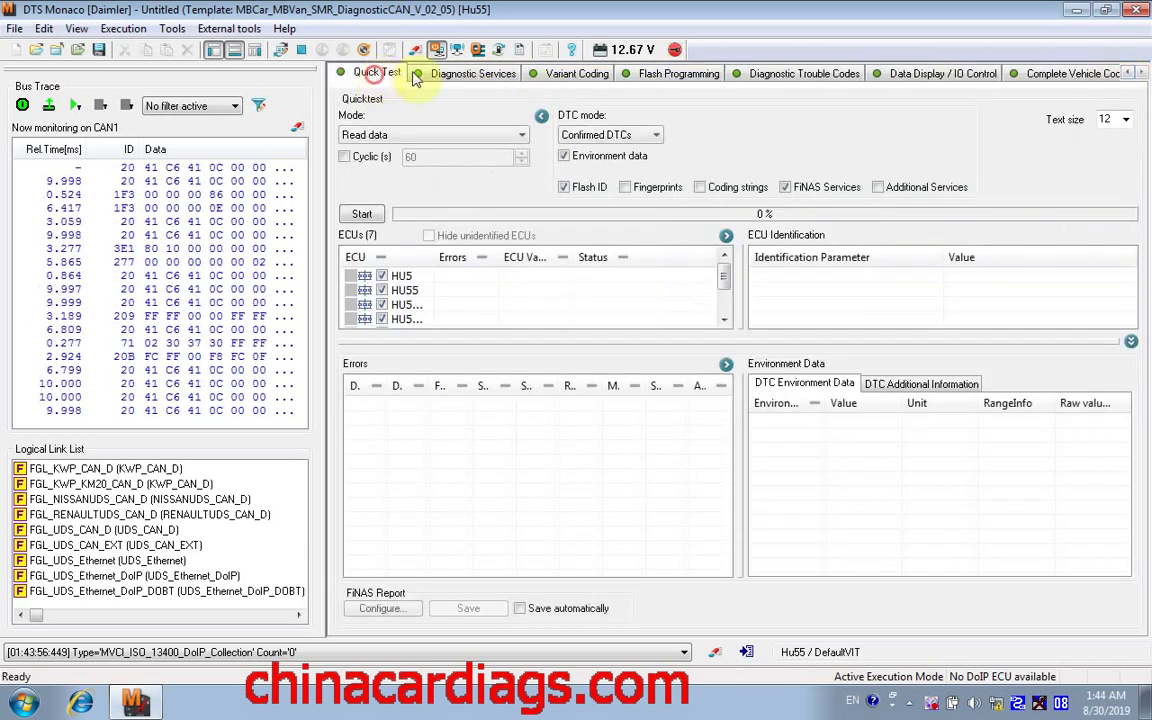
# Close the program, choose to save the changes, and enter 55c as the workspace name in project Hu55.
pyautogui.click(1135, 17)
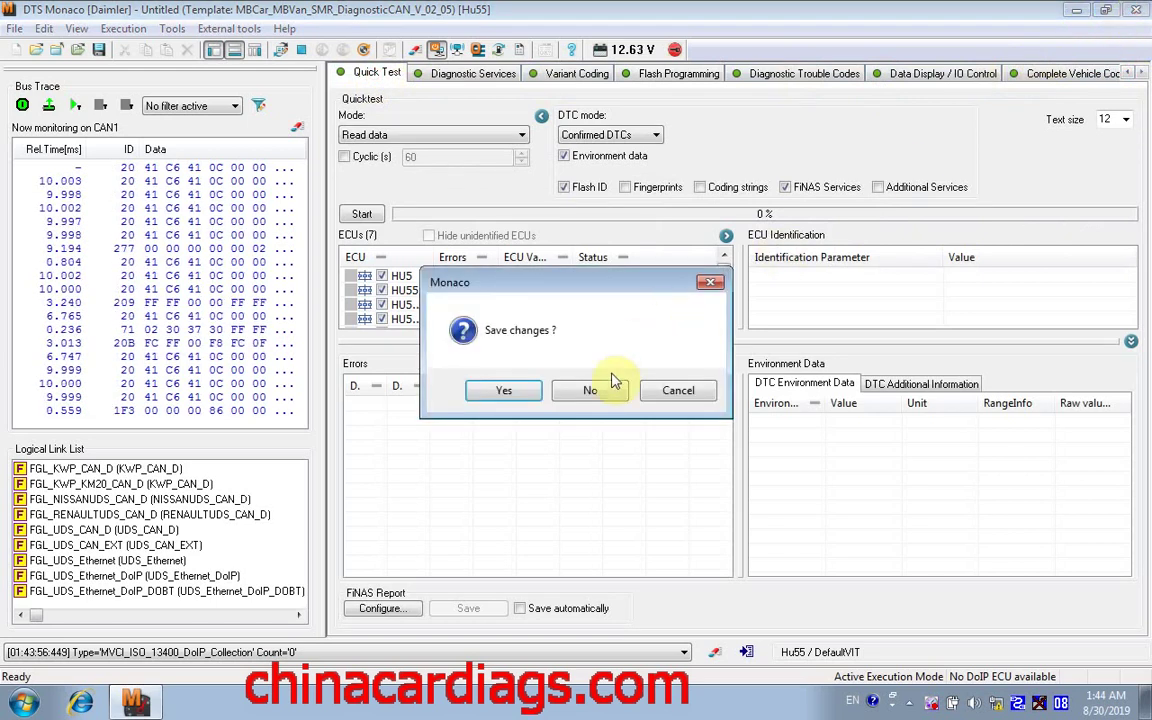
pyautogui.click(507, 396)
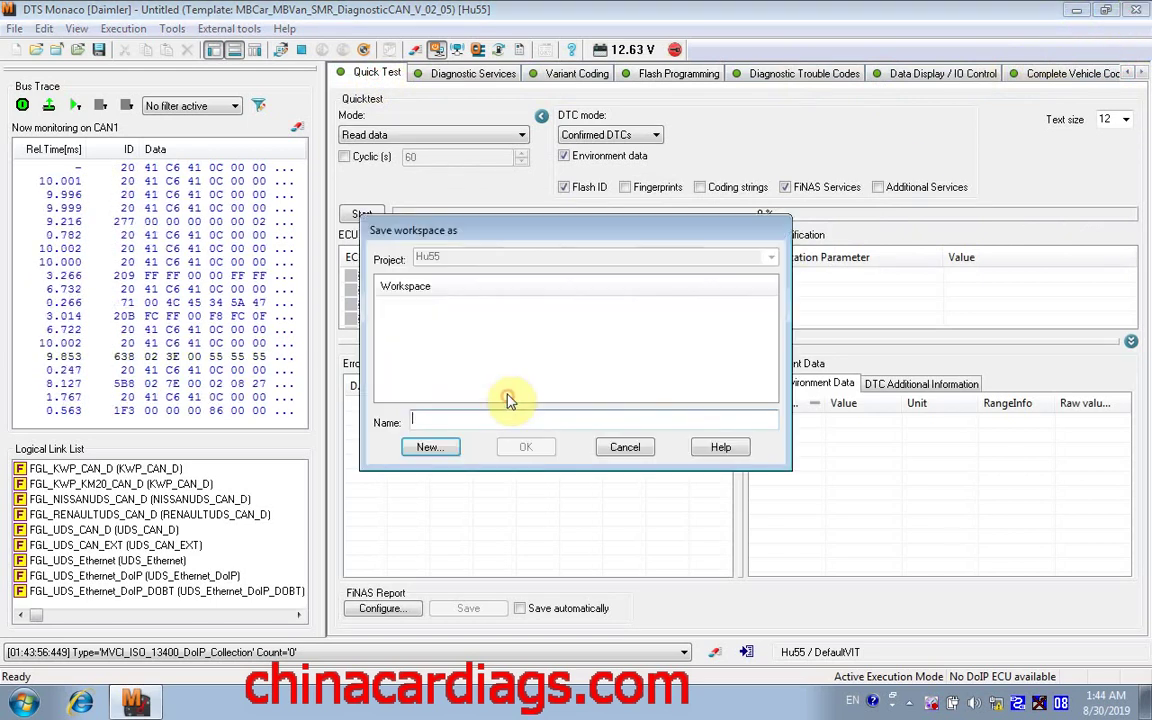
pyautogui.click(459, 423)
pyautogui.write('55c')
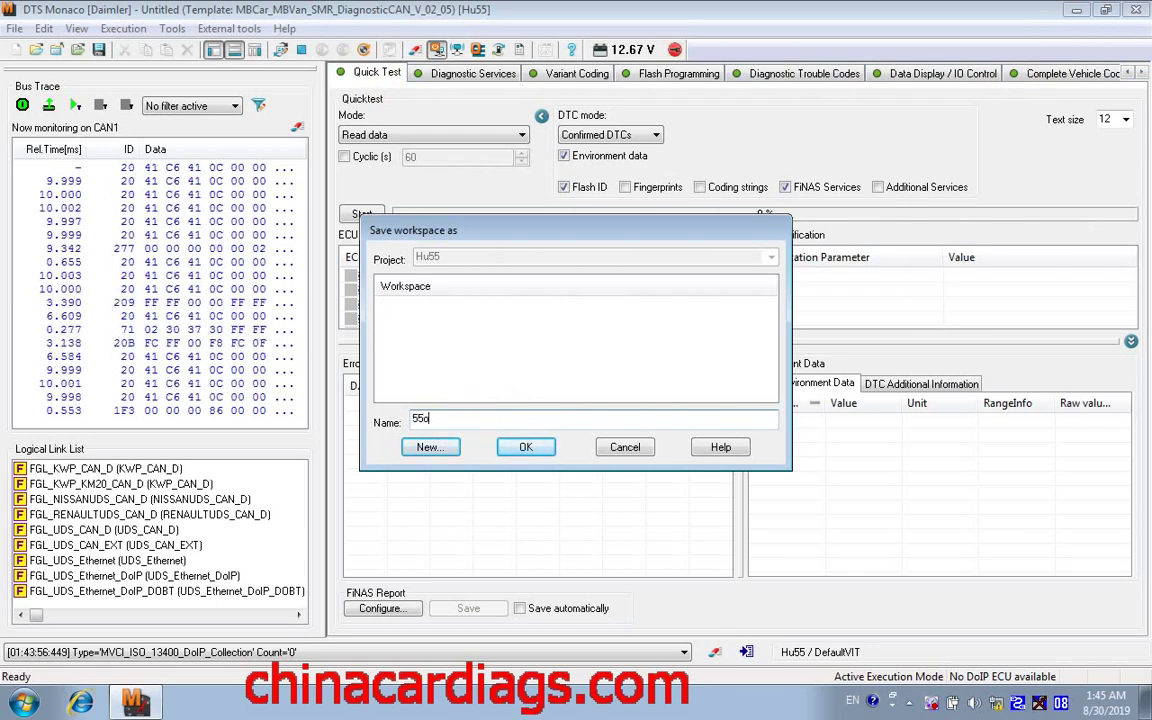